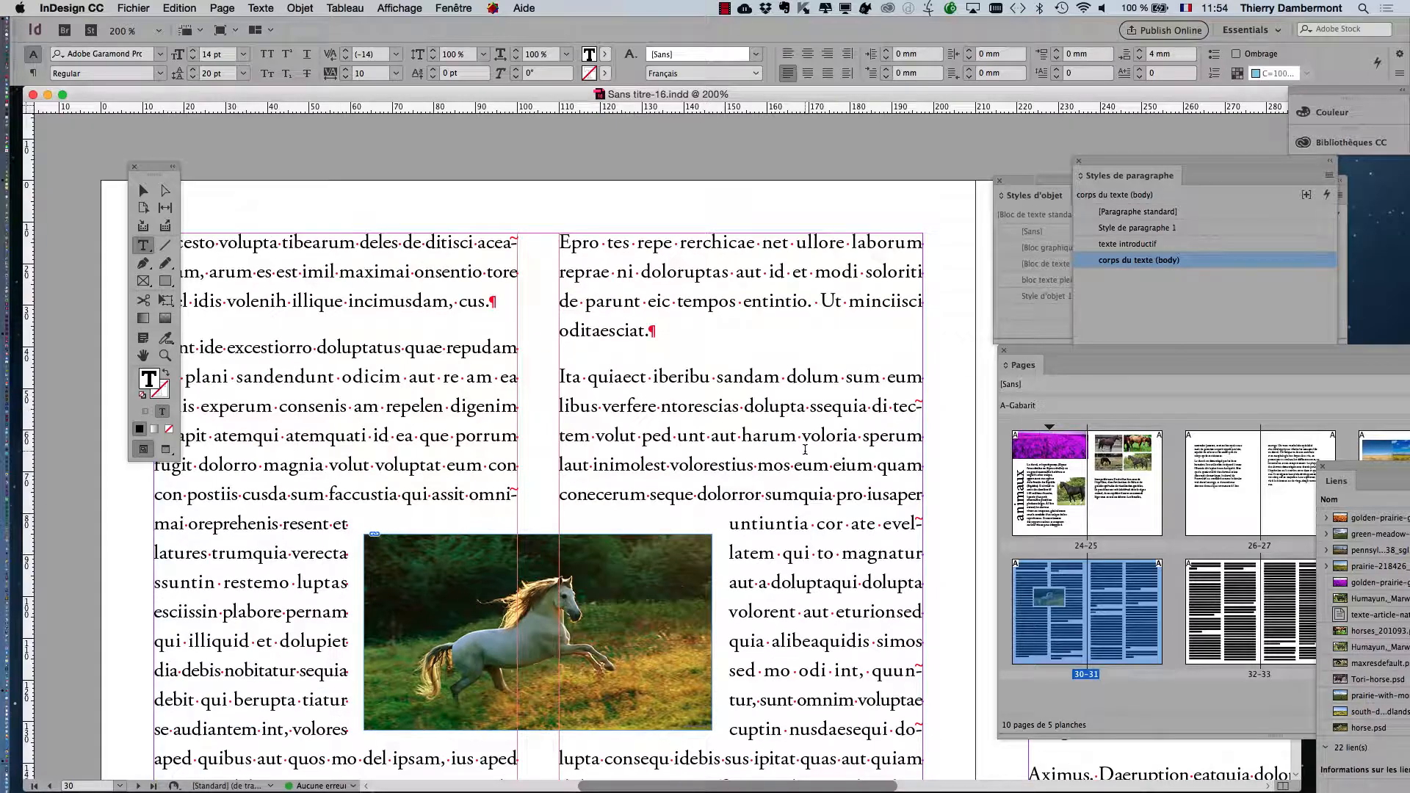
# Place the text cursor in the body text above the horse photo and open the export dialog for the story
pyautogui.scroll(-5, 798, 498)
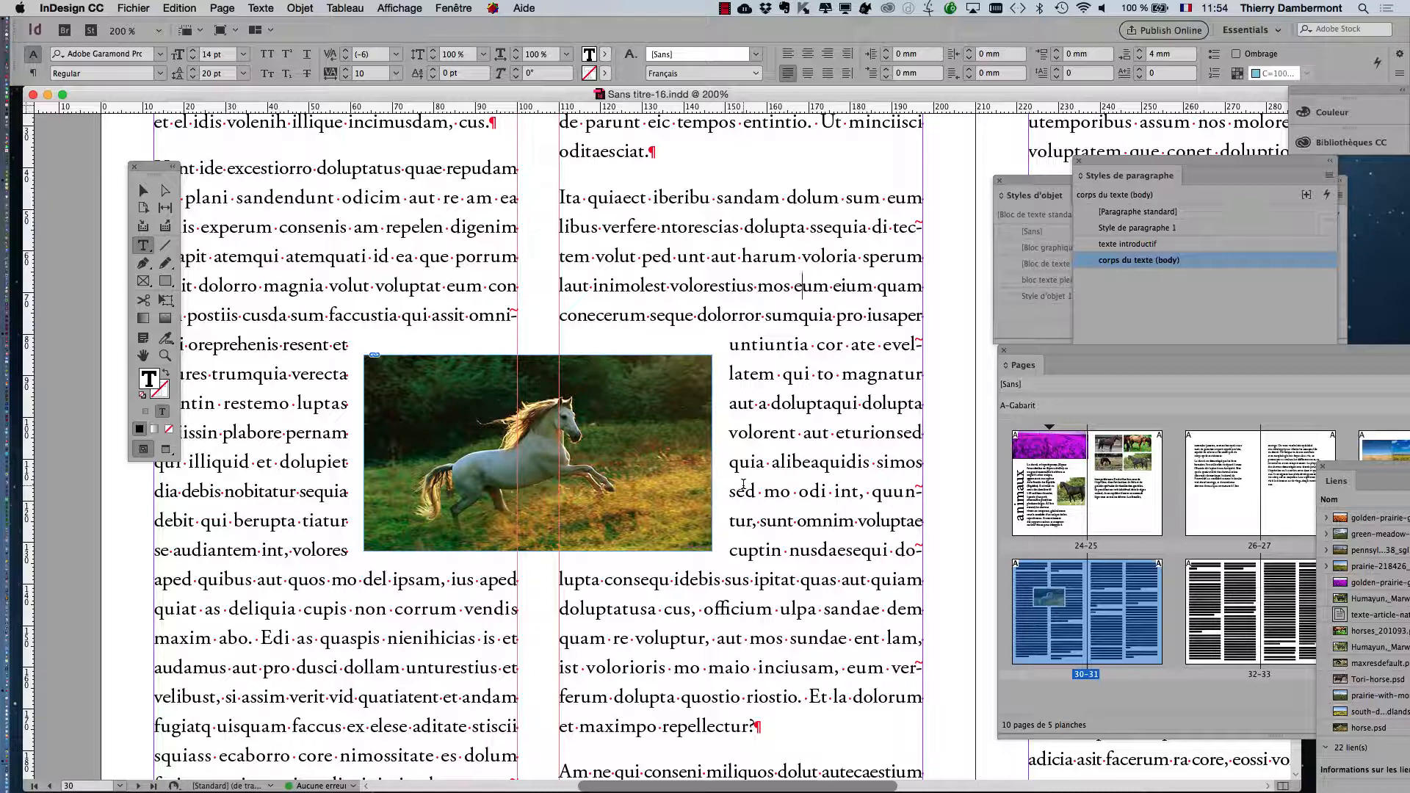
pyautogui.click(150, 8)
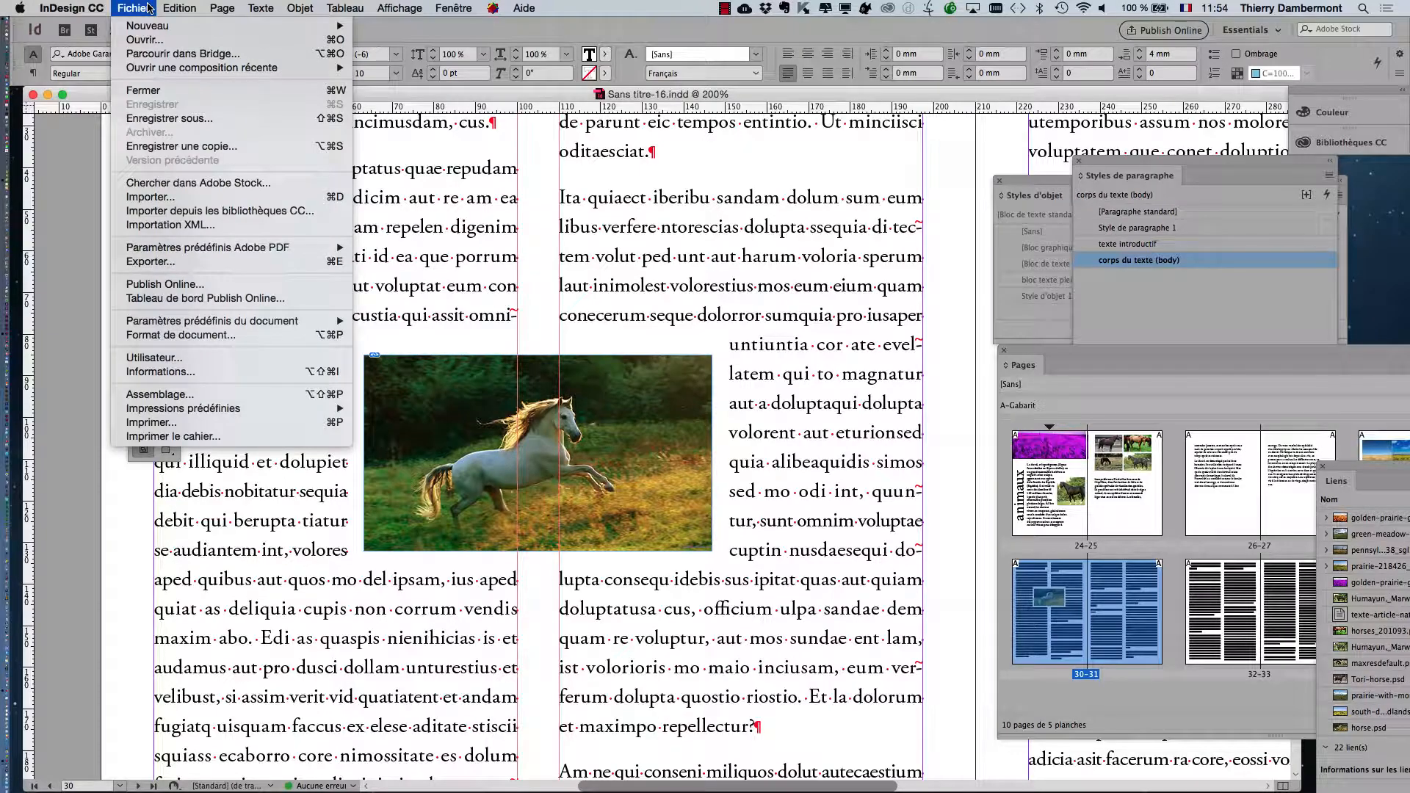
pyautogui.click(150, 8)
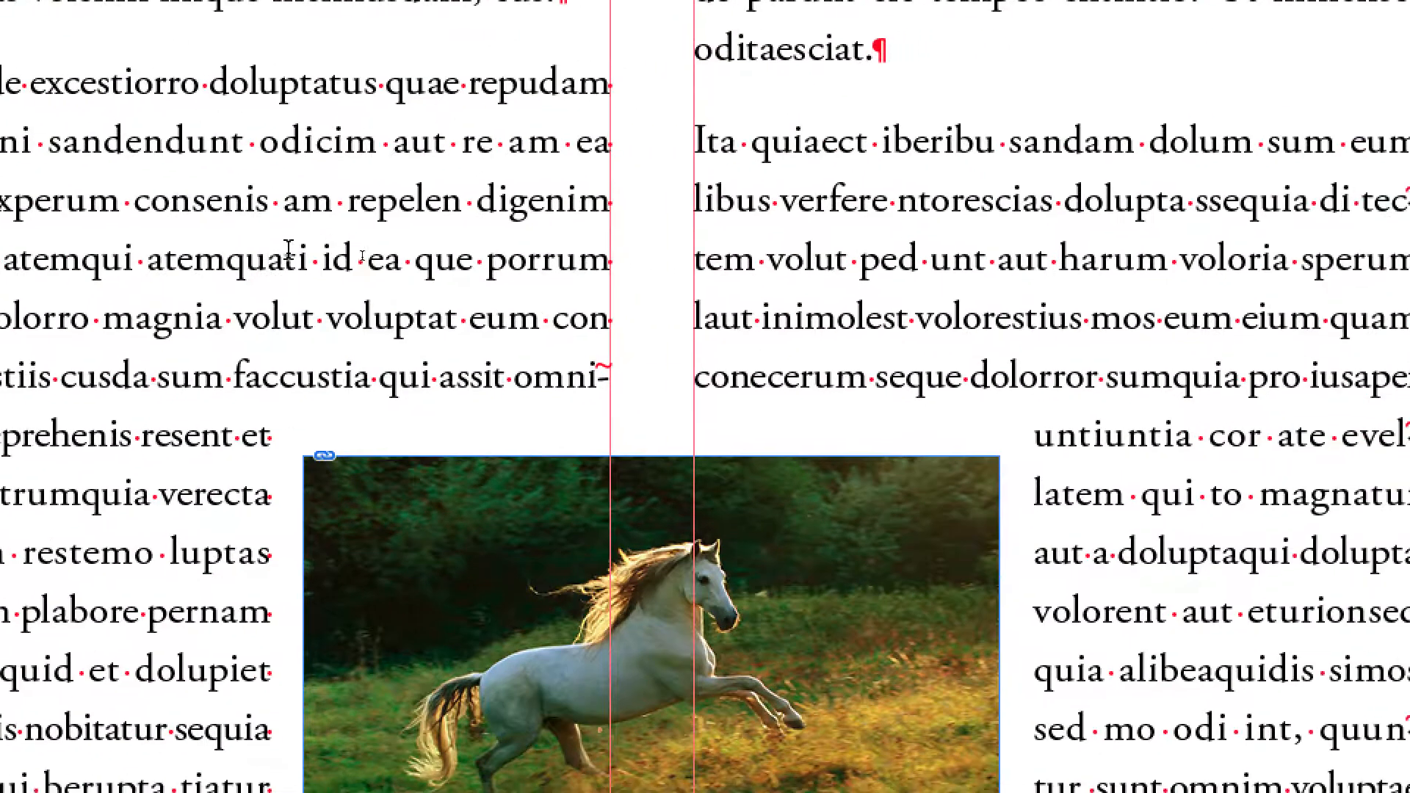
pyautogui.click(298, 242)
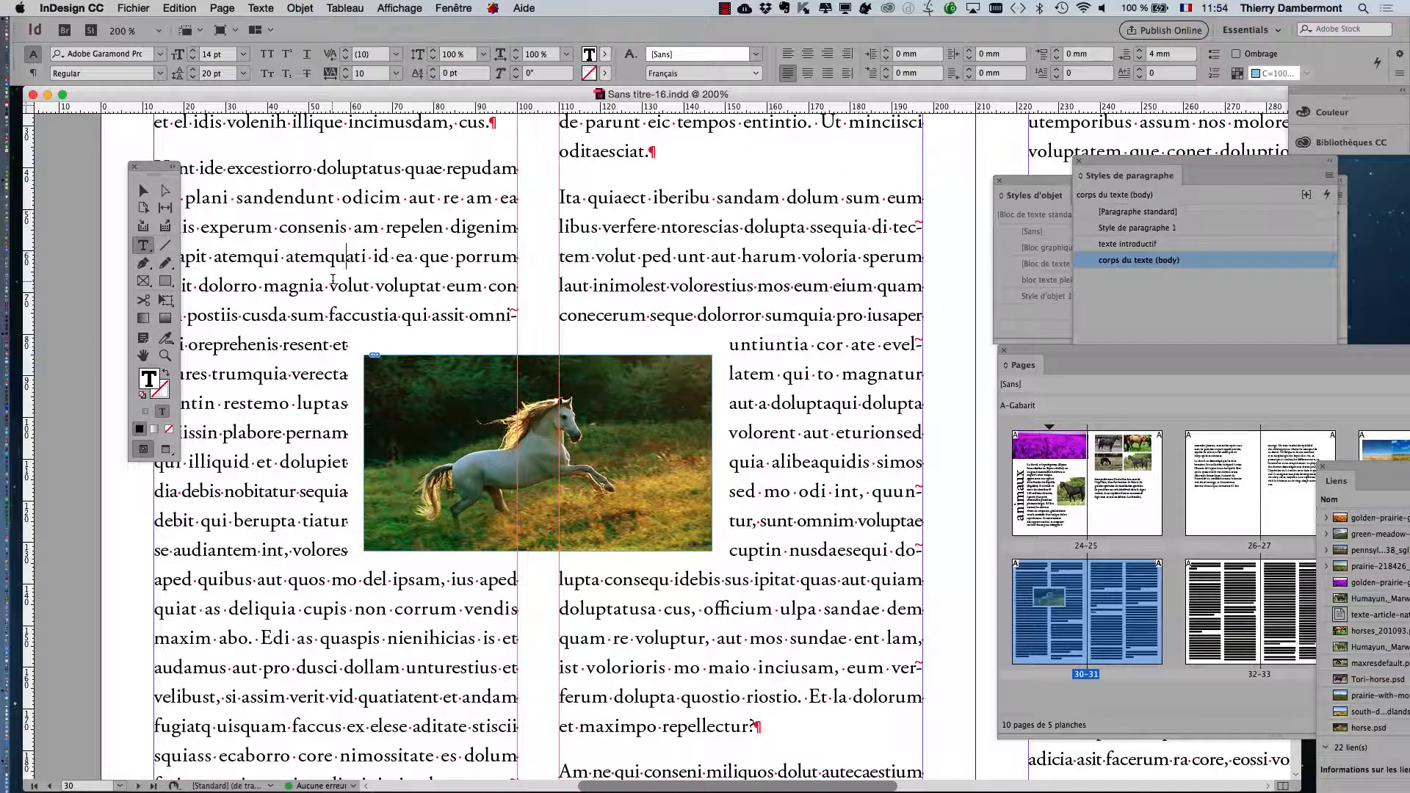
pyautogui.click(133, 8)
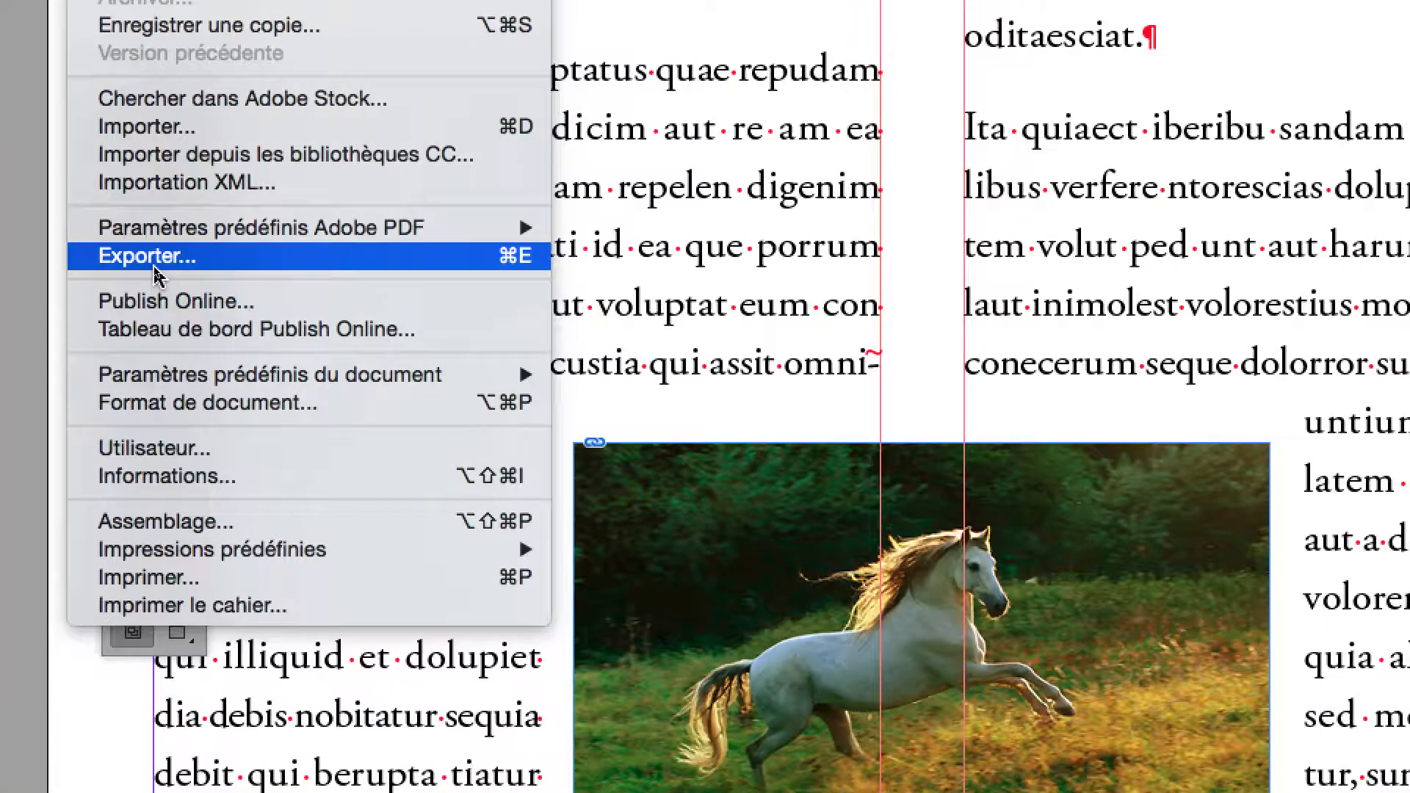
pyautogui.click(147, 257)
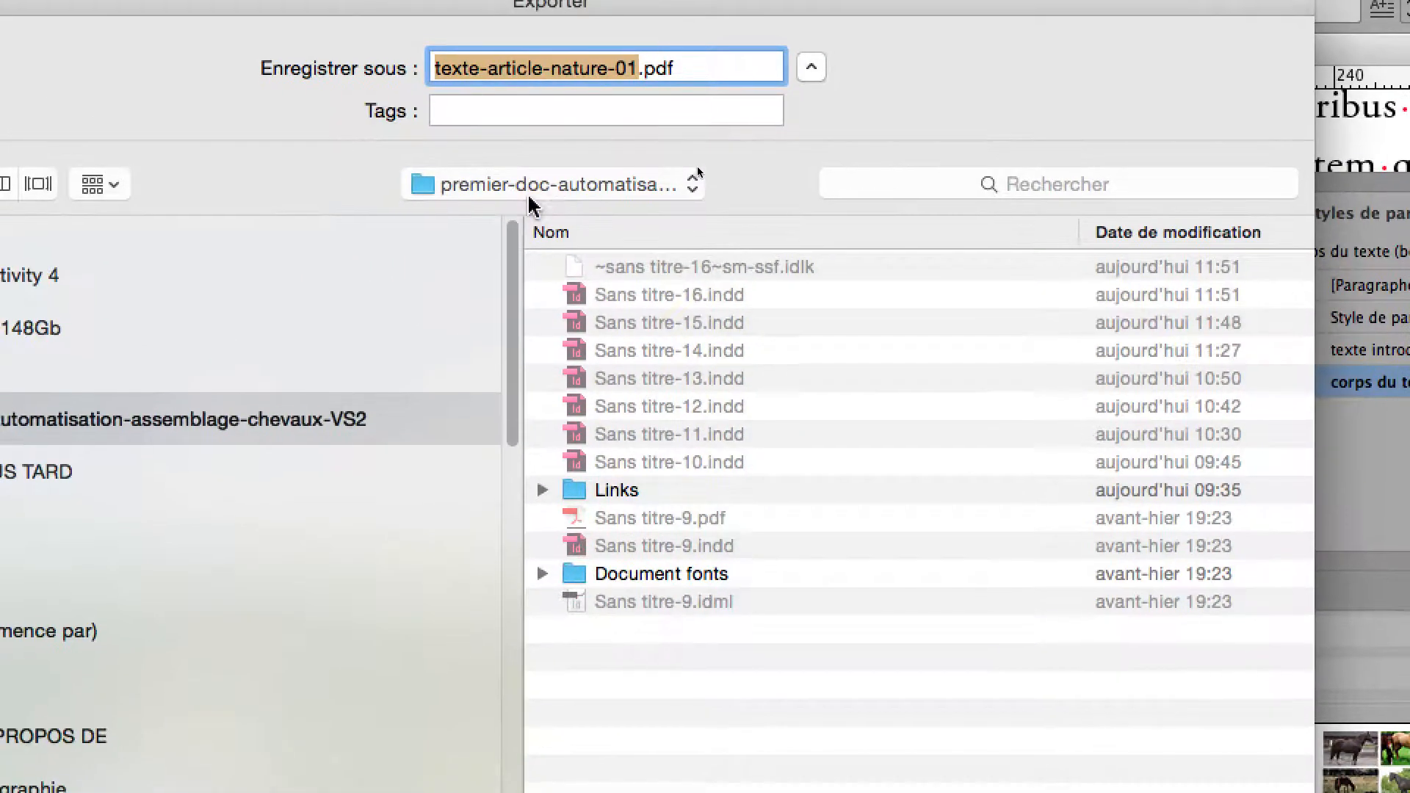
# Choose the Links folder inside premier-doc-automatisation-assemblage-chevaux-VS2 as the export destination
pyautogui.click(540, 156)
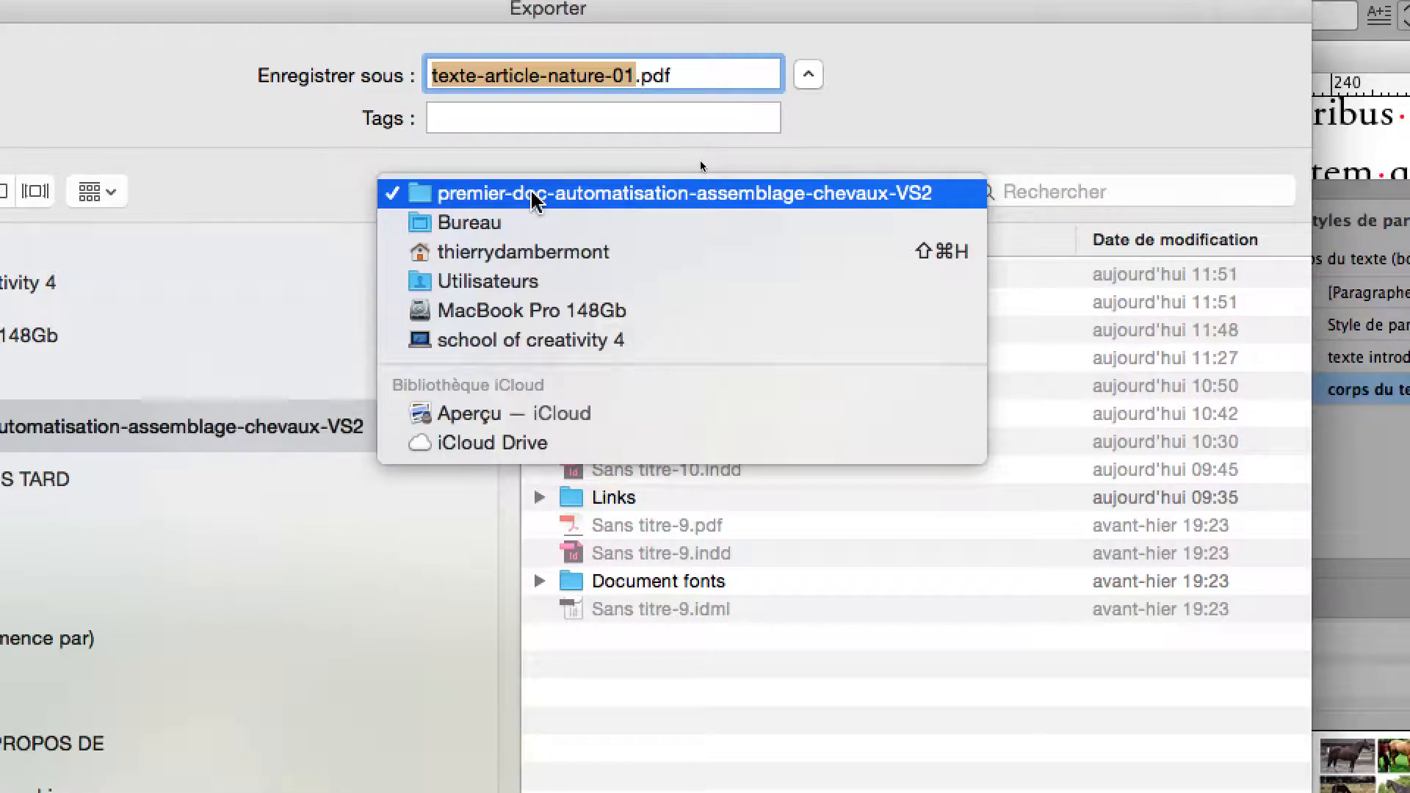
pyautogui.click(591, 193)
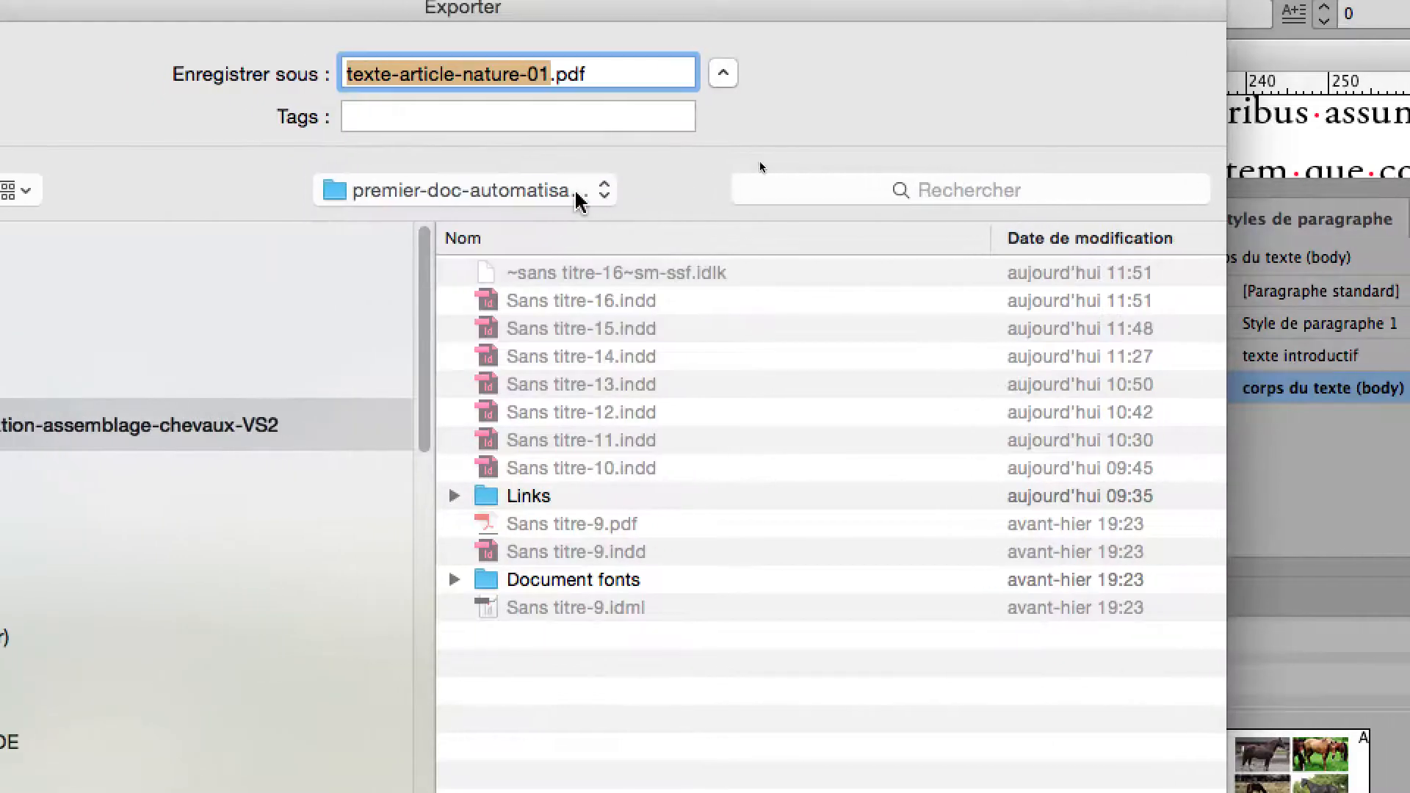
pyautogui.click(540, 191)
pyautogui.click(577, 195)
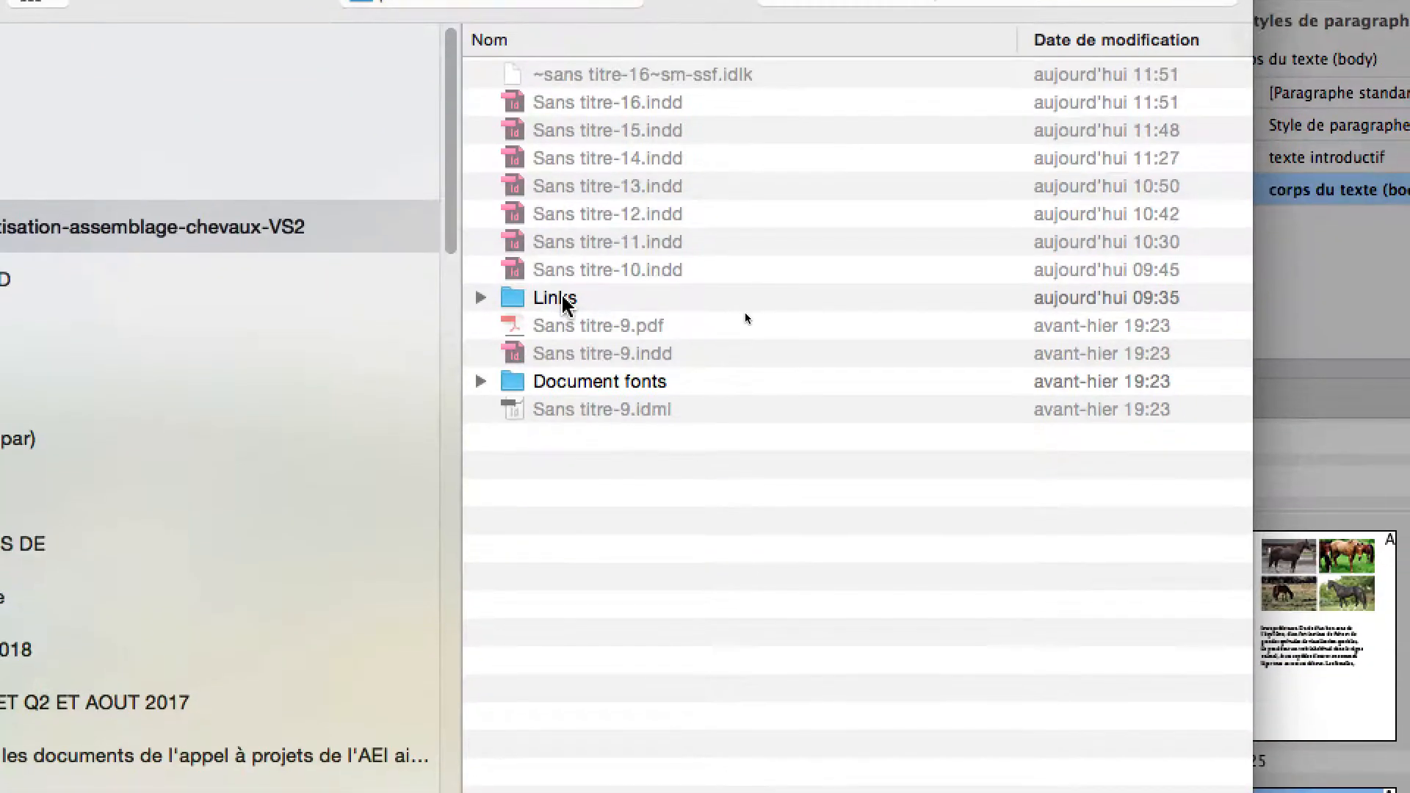
pyautogui.click(543, 496)
pyautogui.doubleClick(561, 300)
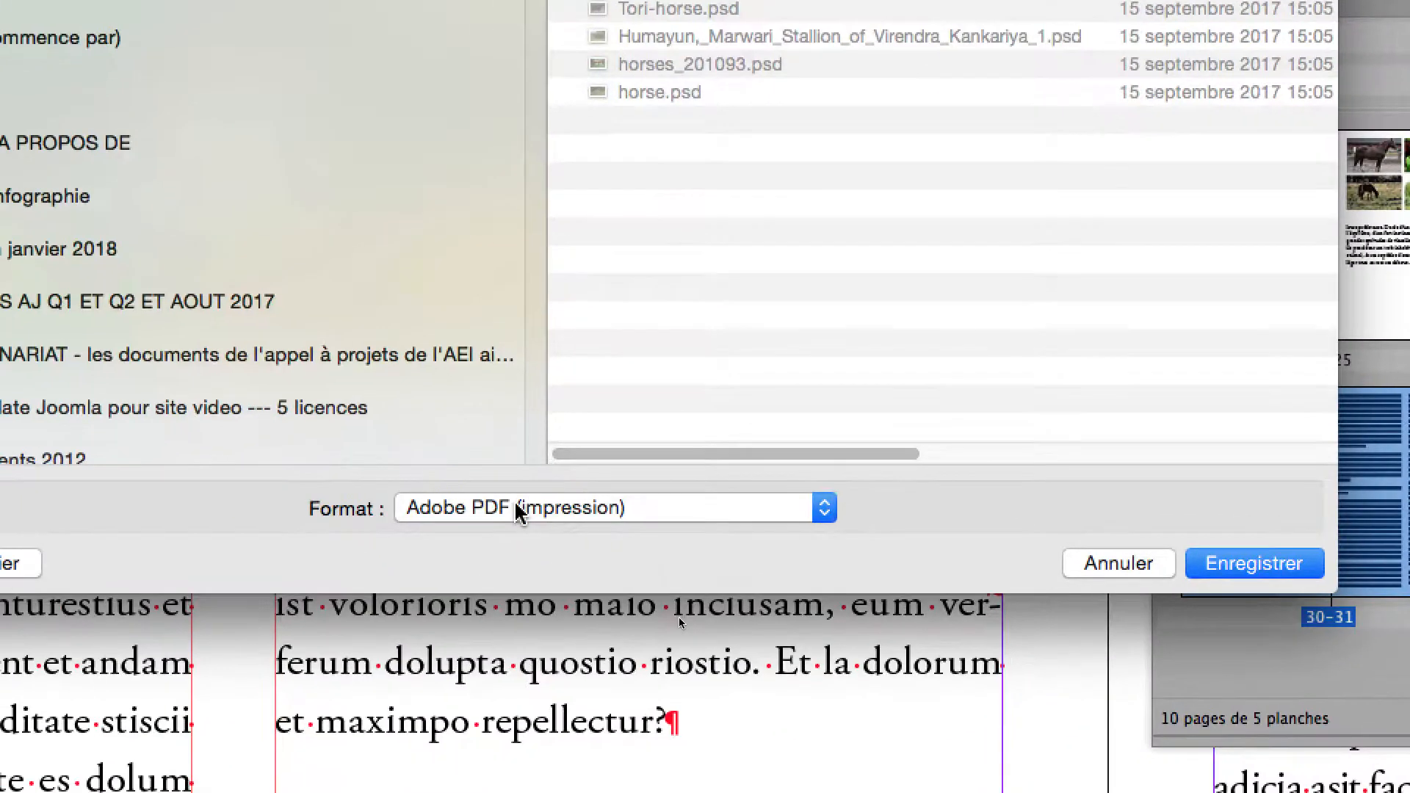
# Set the export format to Texte seul
pyautogui.click(426, 601)
pyautogui.moveTo(535, 768)
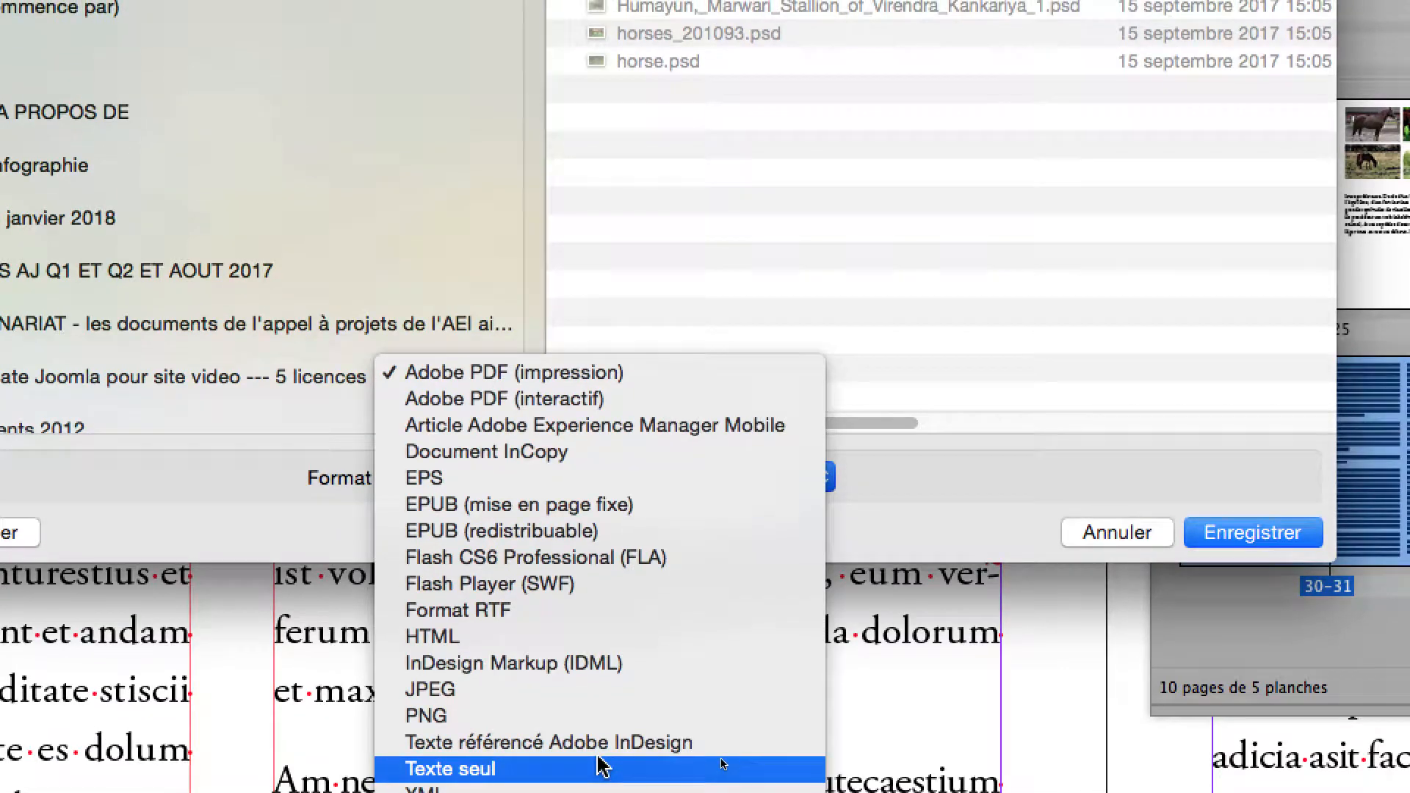
pyautogui.click(599, 695)
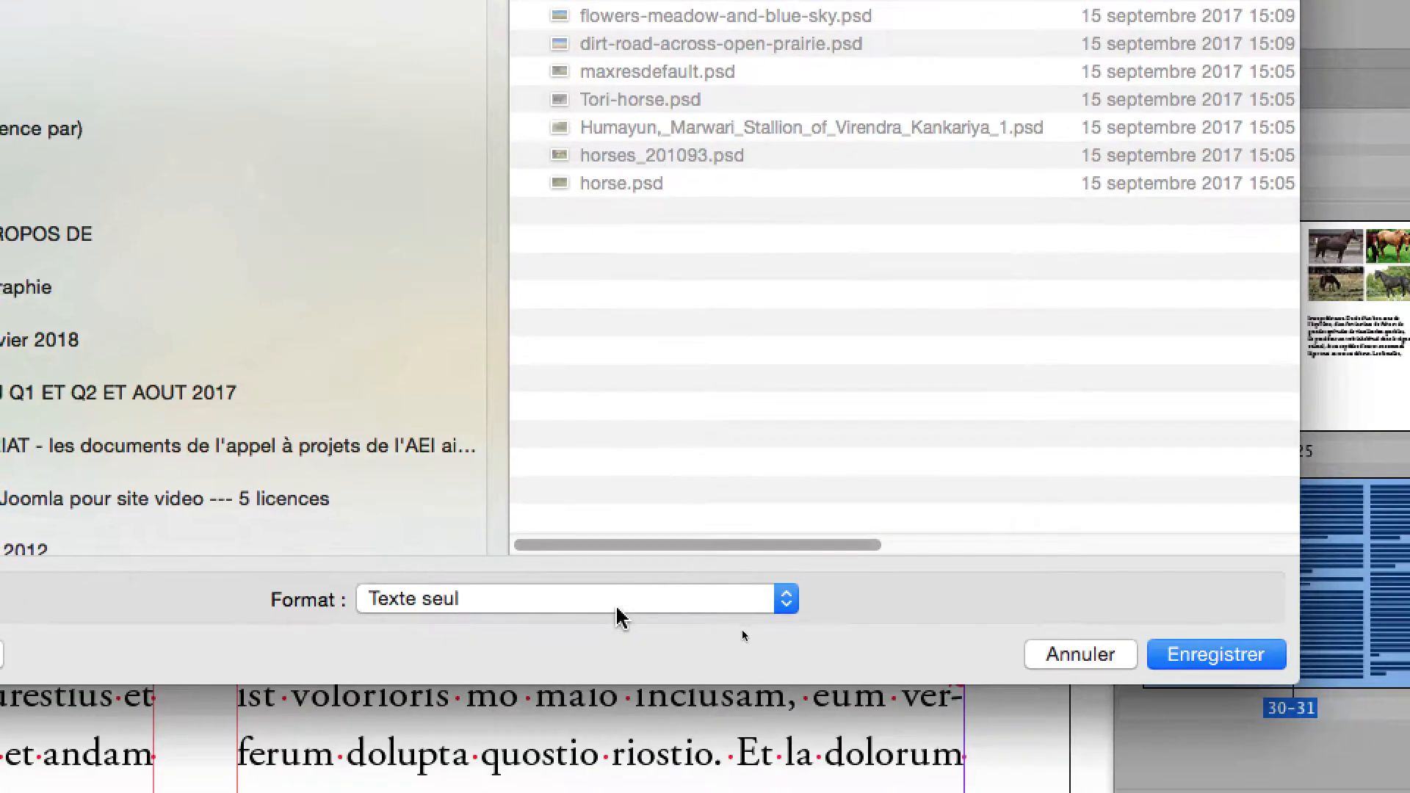
pyautogui.click(617, 617)
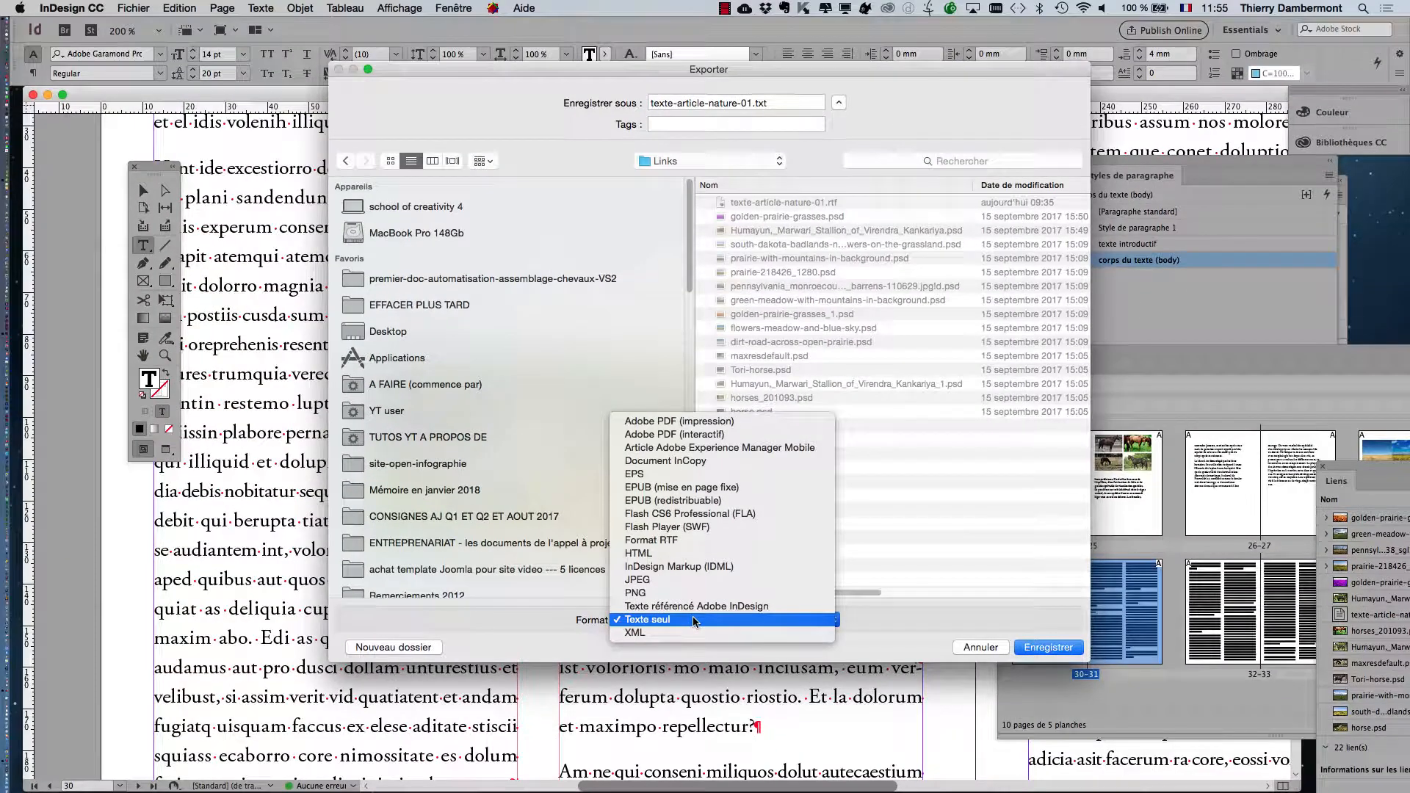
pyautogui.click(578, 604)
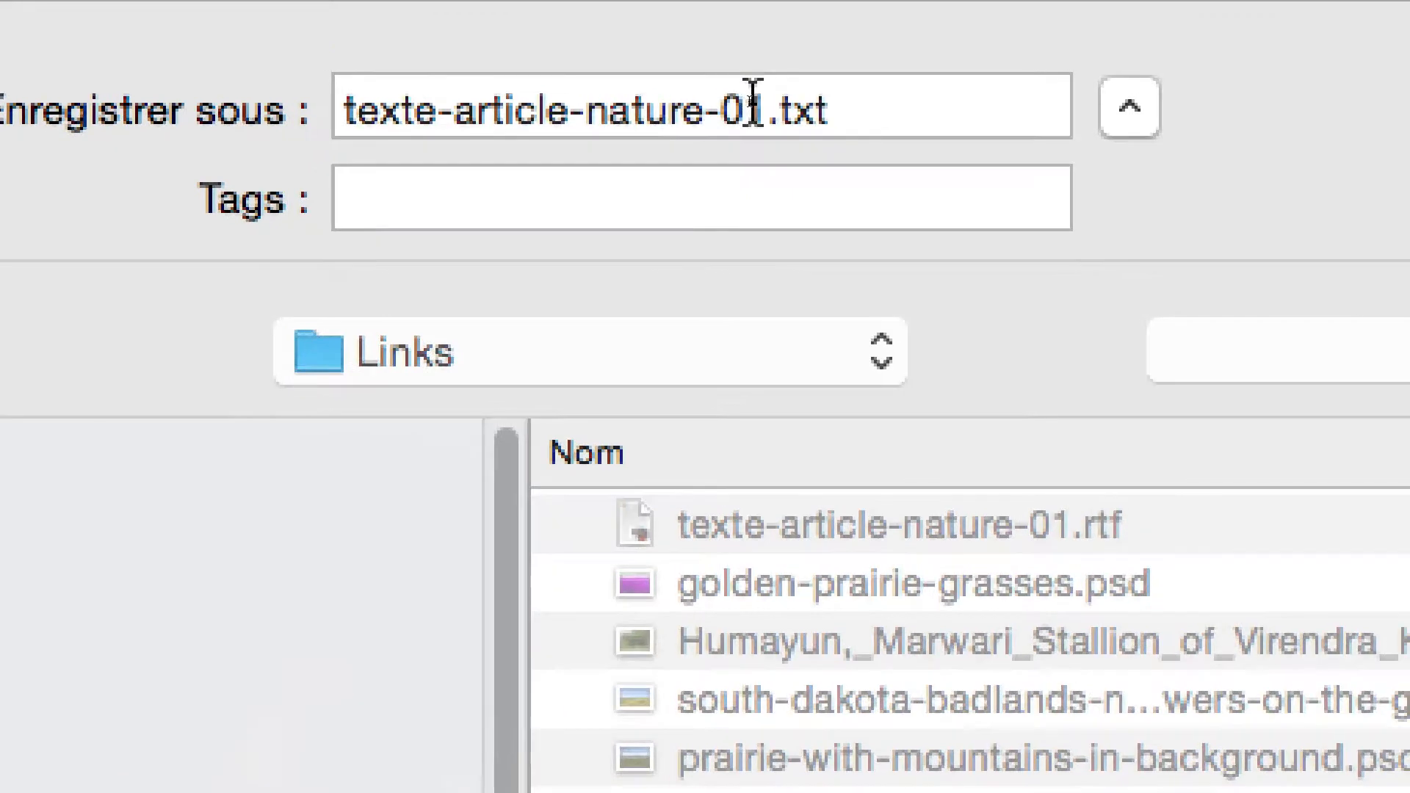
# Rename the export file to texte-article-nature-02.txt and save it in the Links folder
pyautogui.click(755, 103)
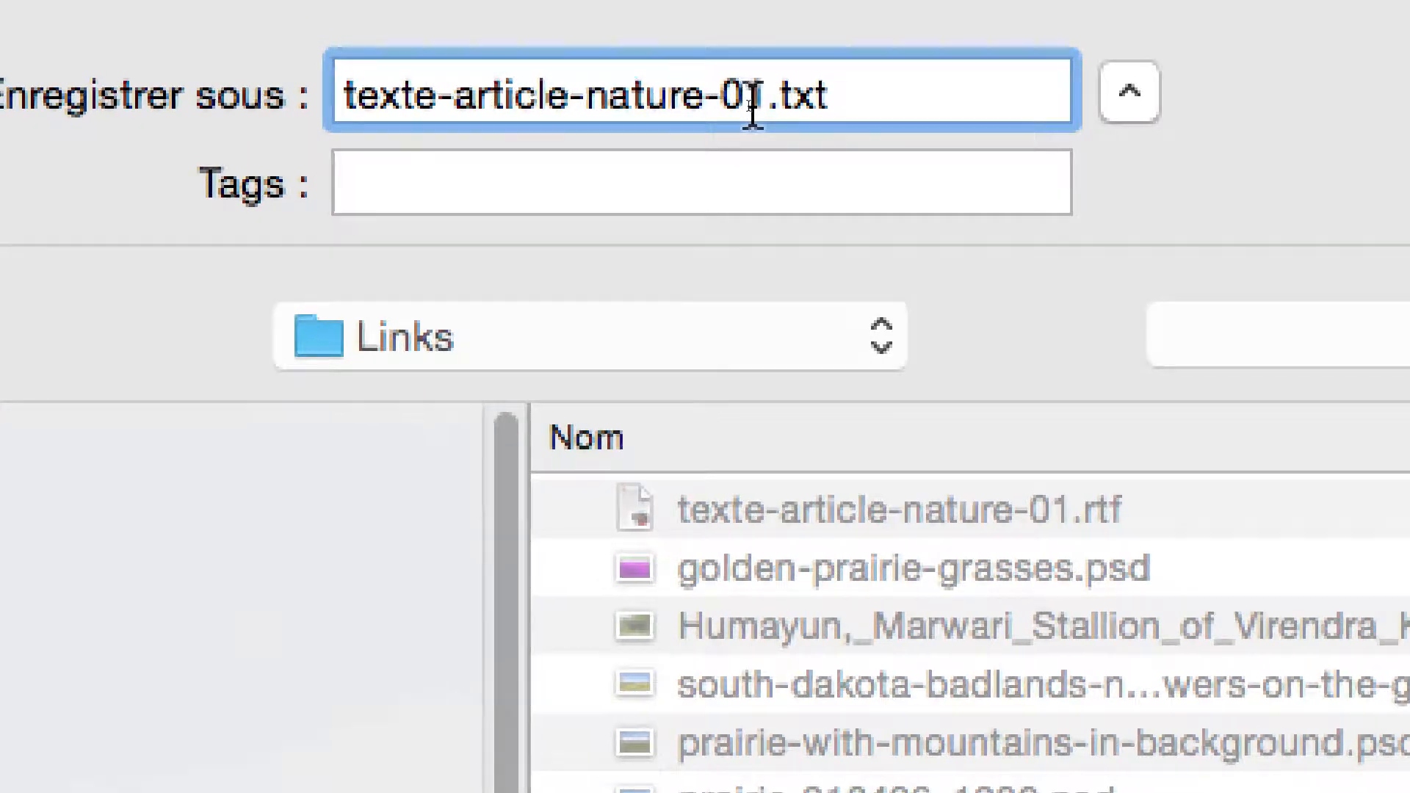
pyautogui.moveTo(747, 105); pyautogui.dragTo(764, 108)
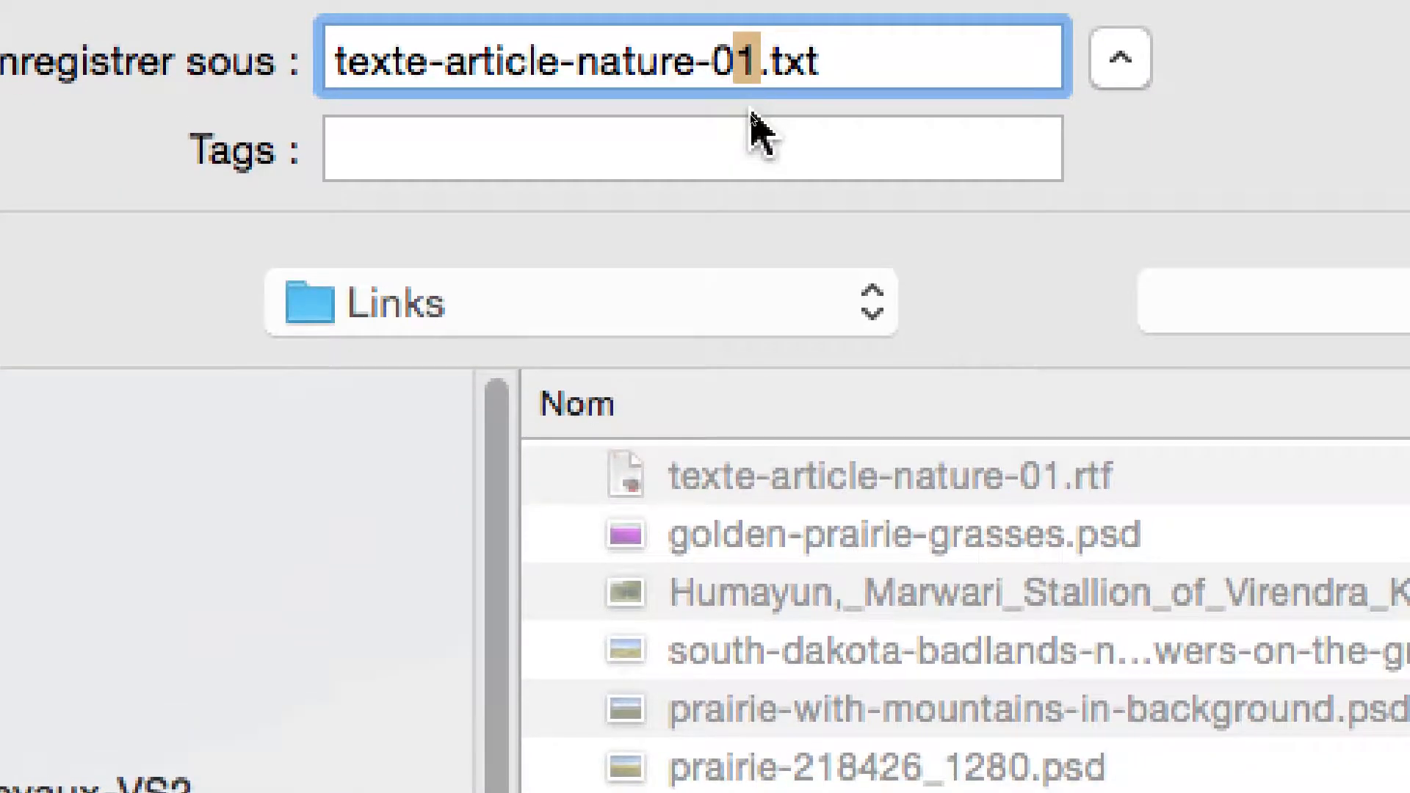
pyautogui.write('2')
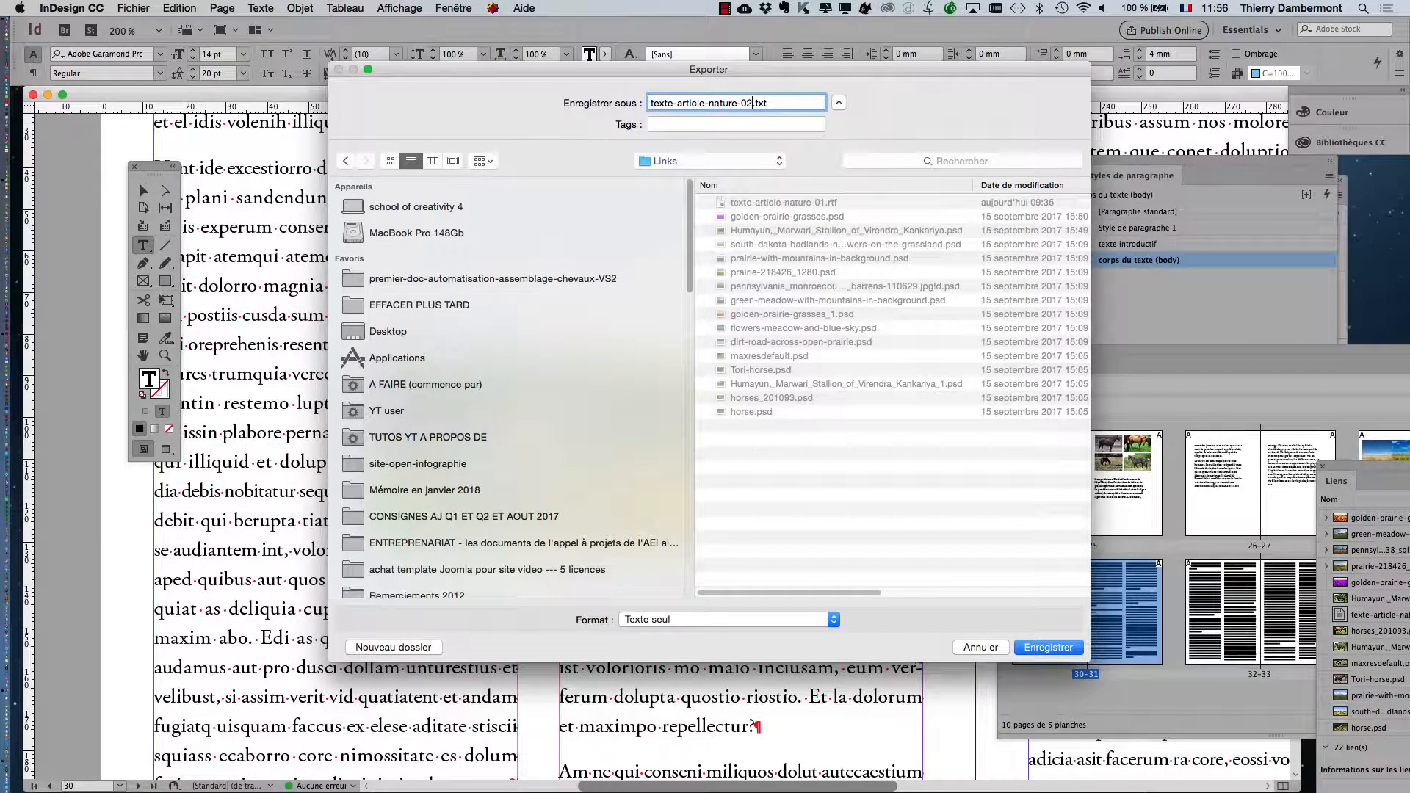
pyautogui.press('Return')
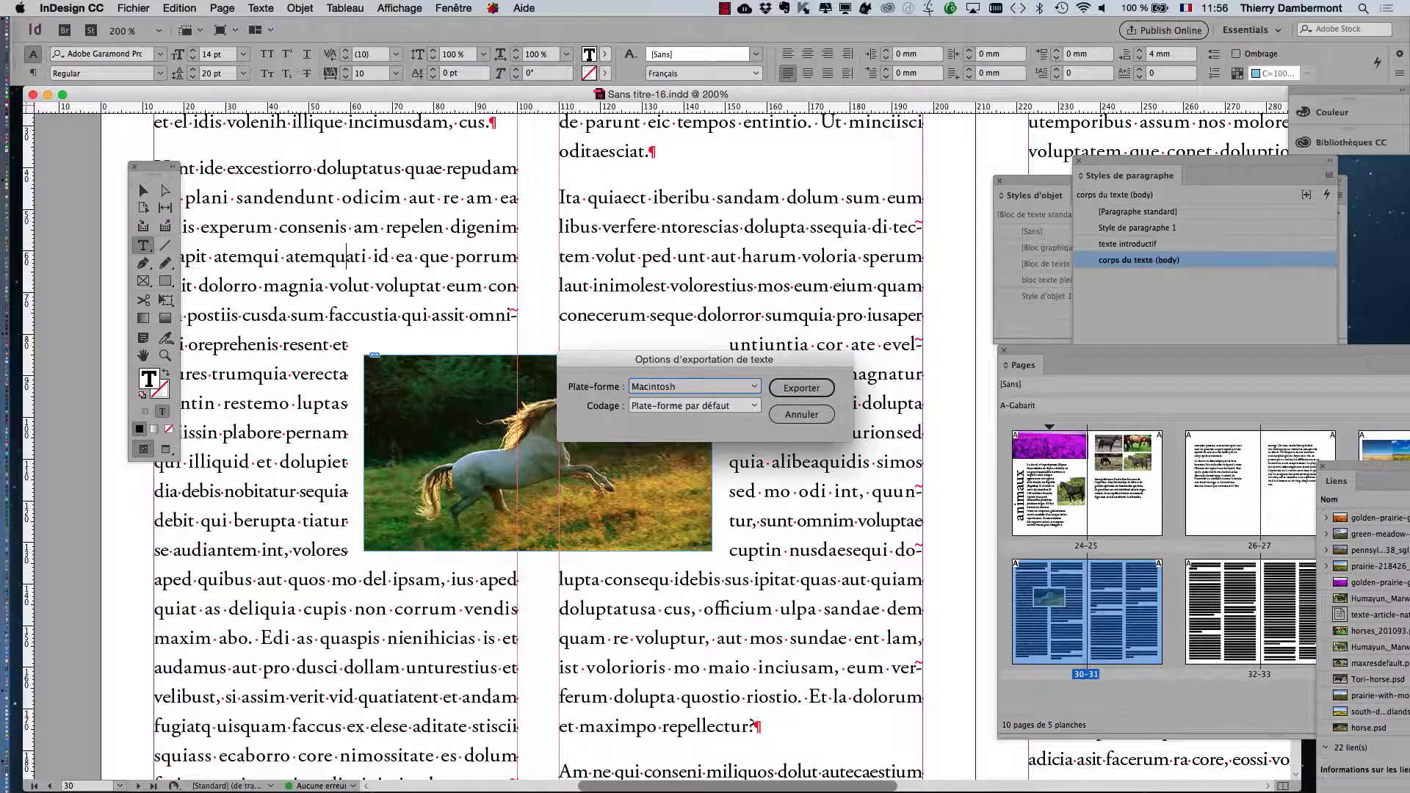
# Set the text export encoding to Unicode UTF8 and export the text file
pyautogui.press('alt')
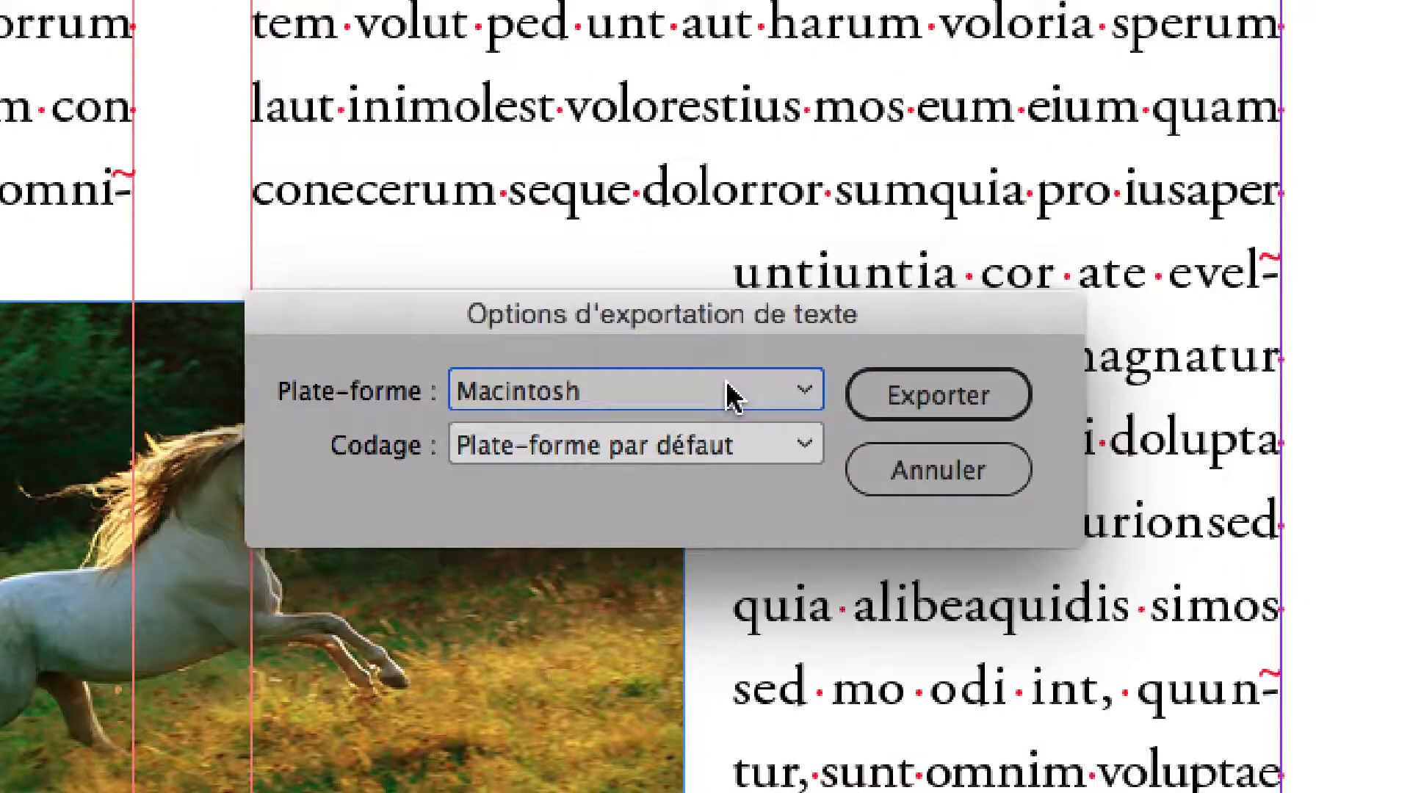
pyautogui.click(732, 396)
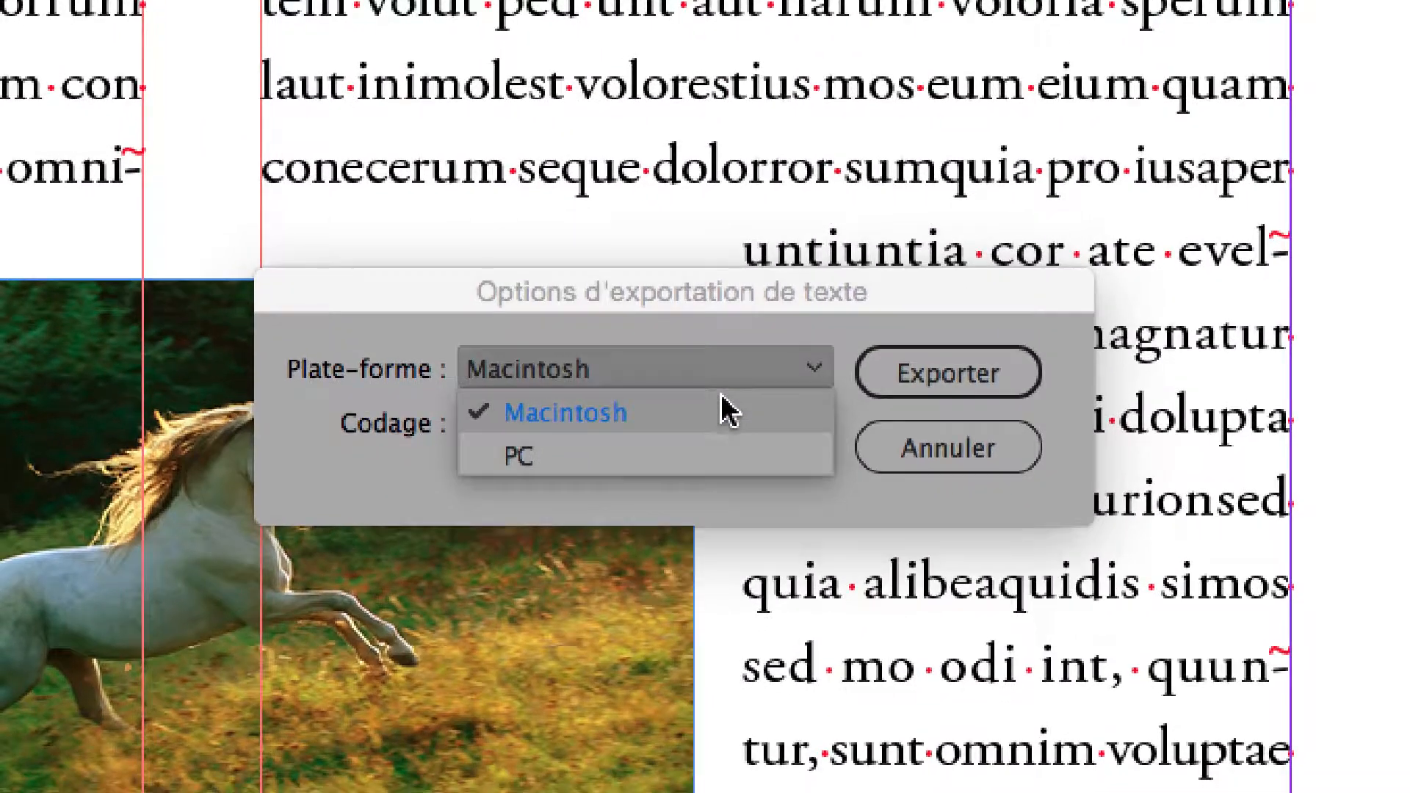
pyautogui.click(720, 418)
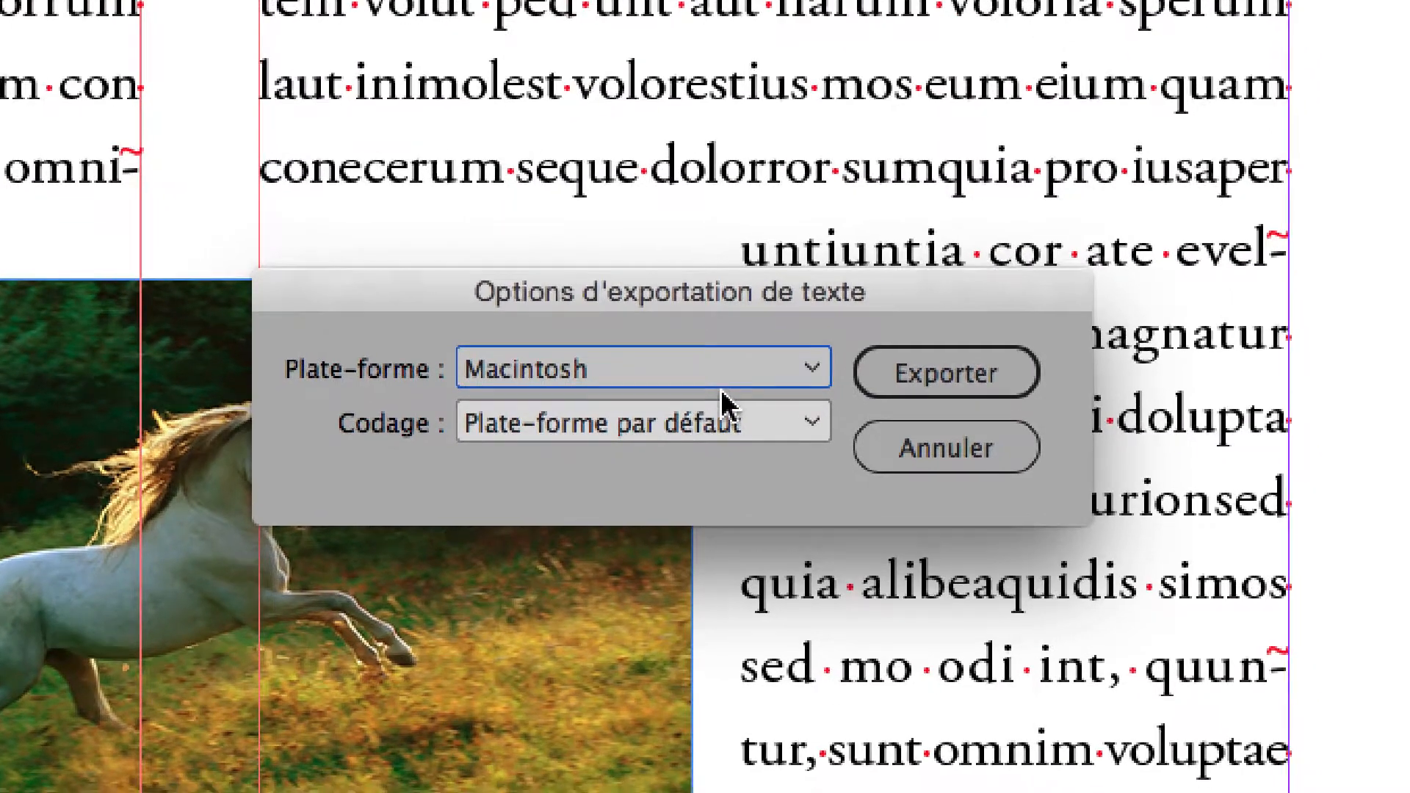
pyautogui.click(735, 438)
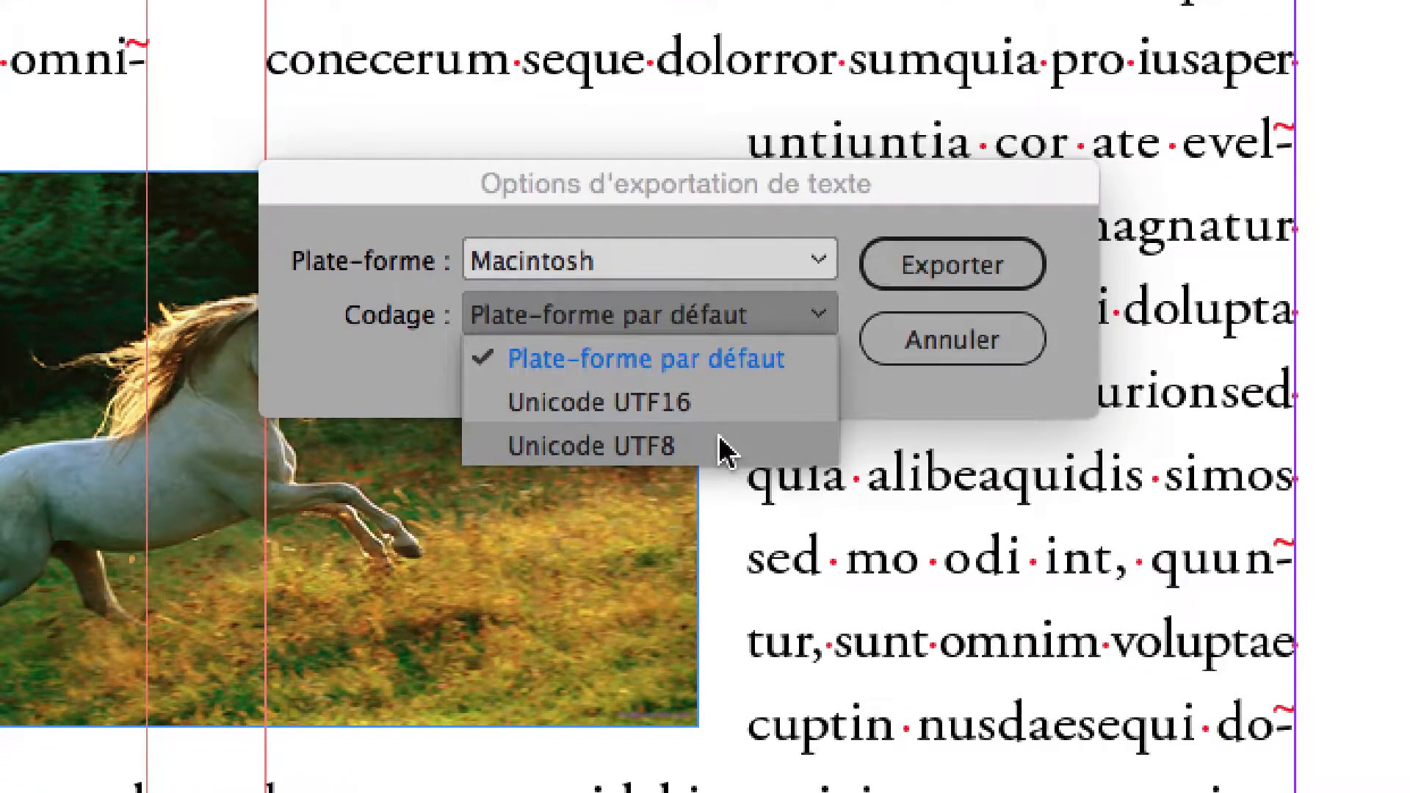
pyautogui.click(723, 449)
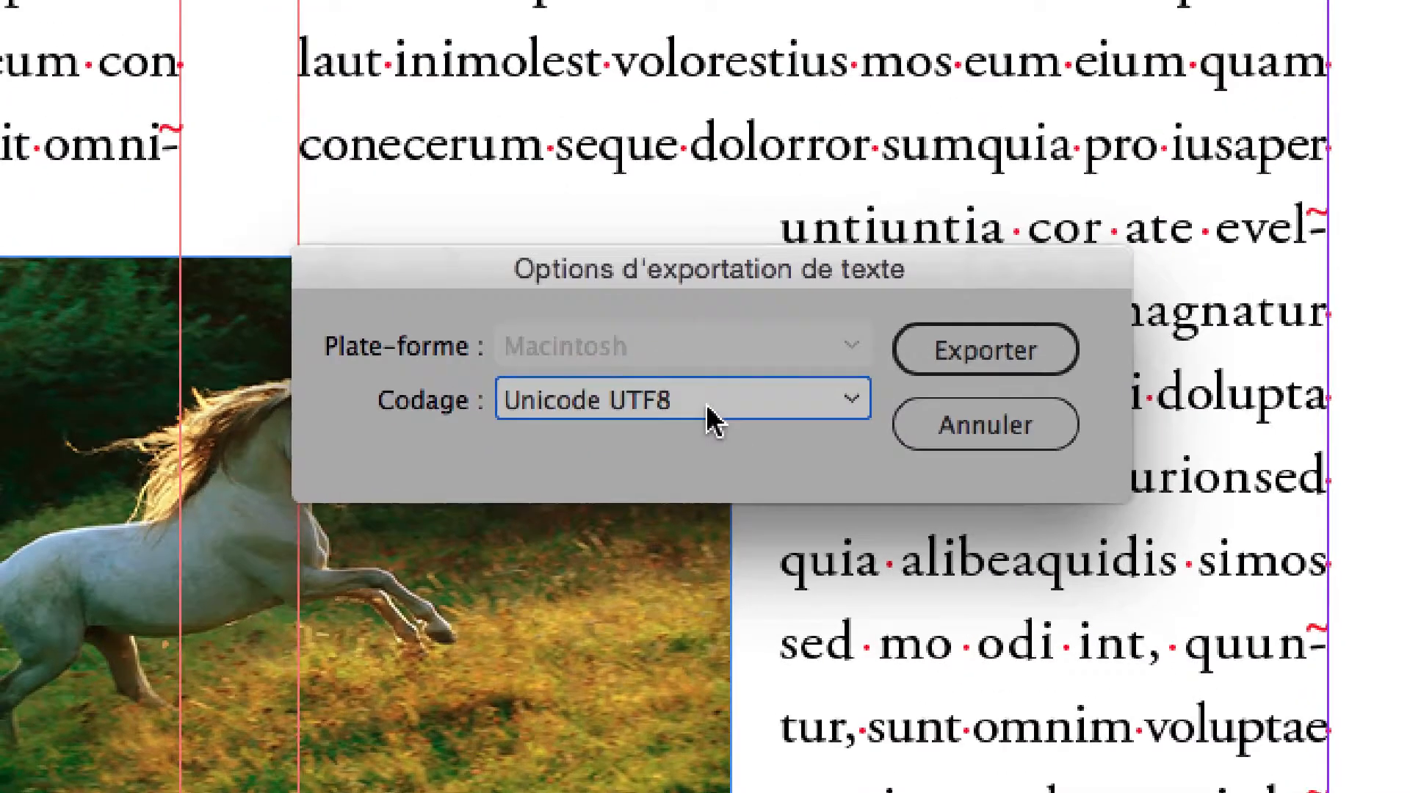
pyautogui.click(681, 316)
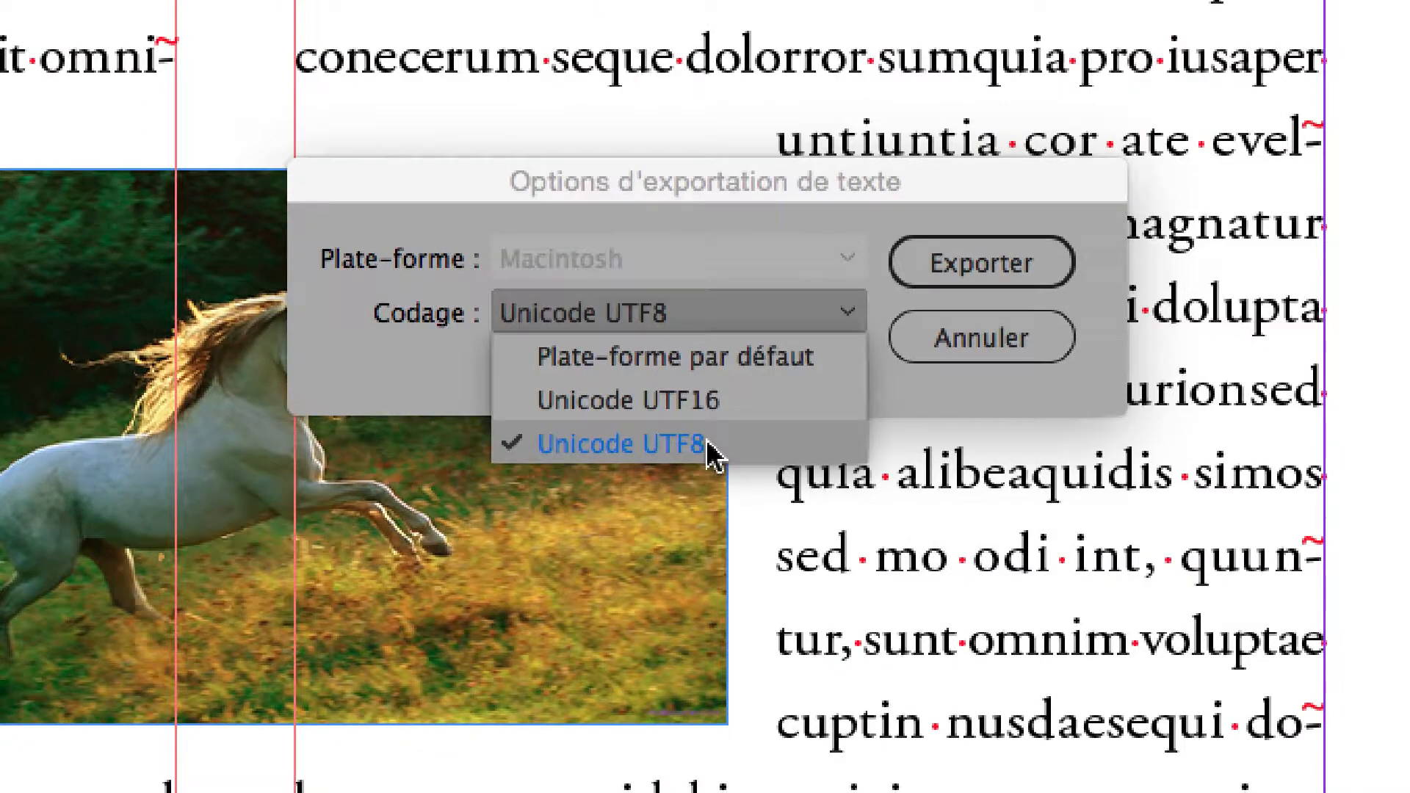
pyautogui.click(709, 446)
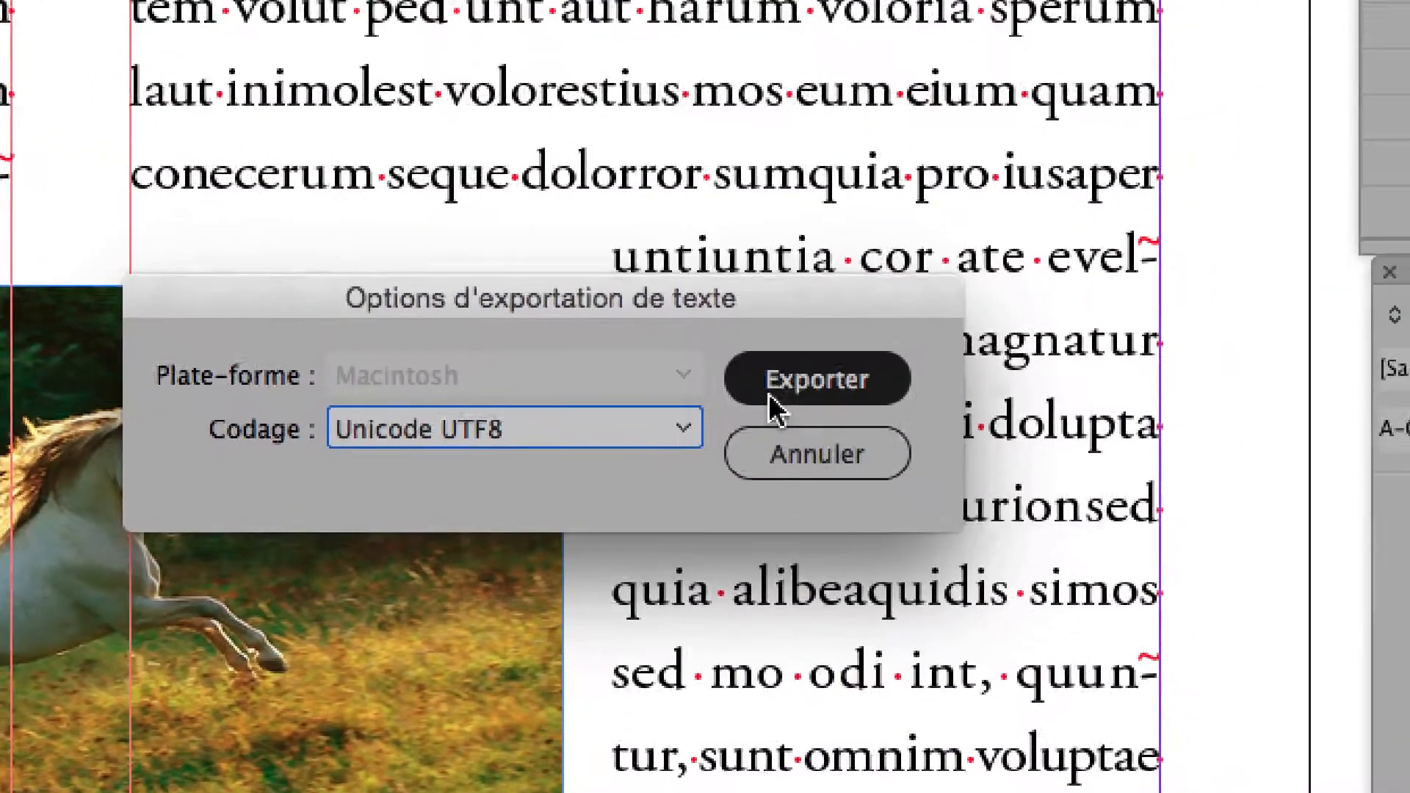
pyautogui.click(776, 401)
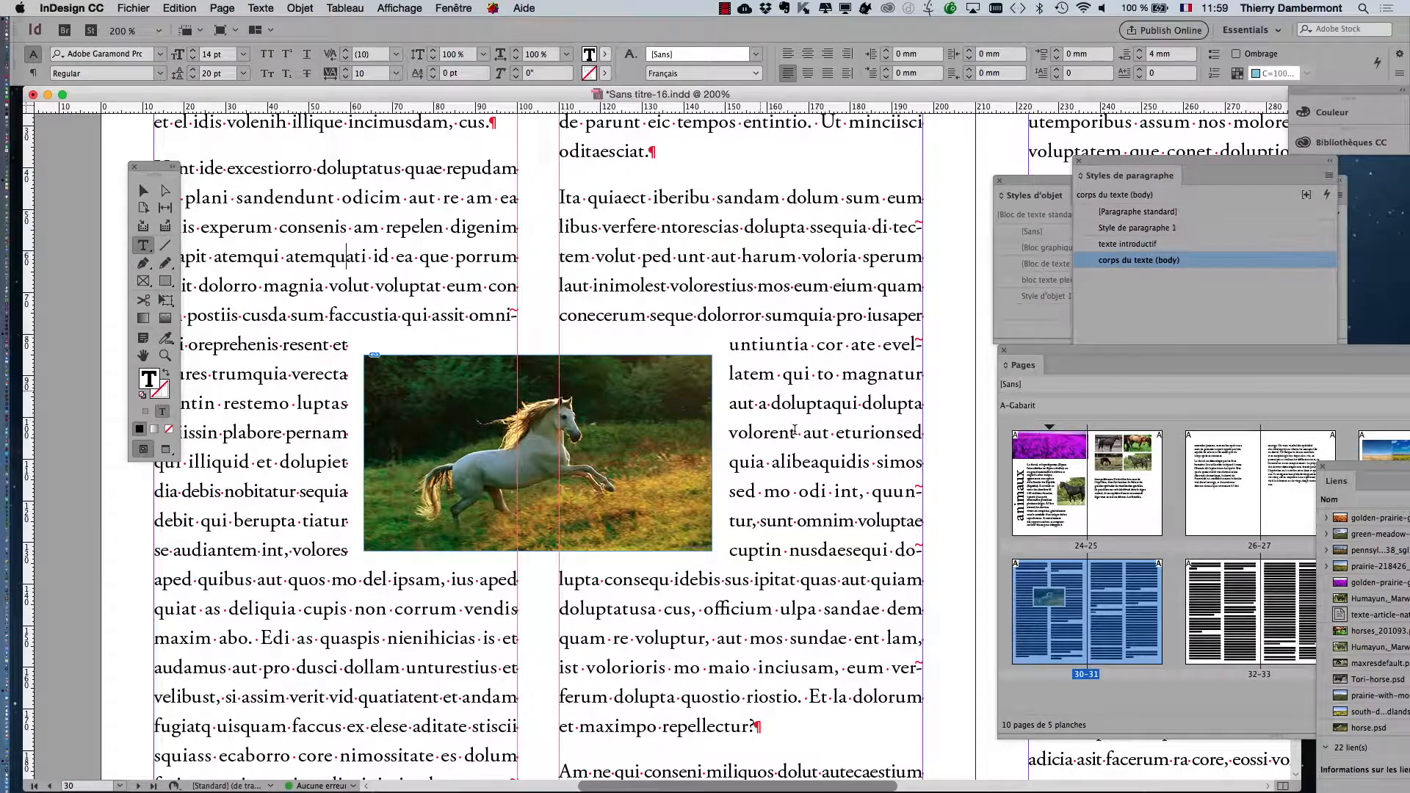
pyautogui.press('super+Tab')
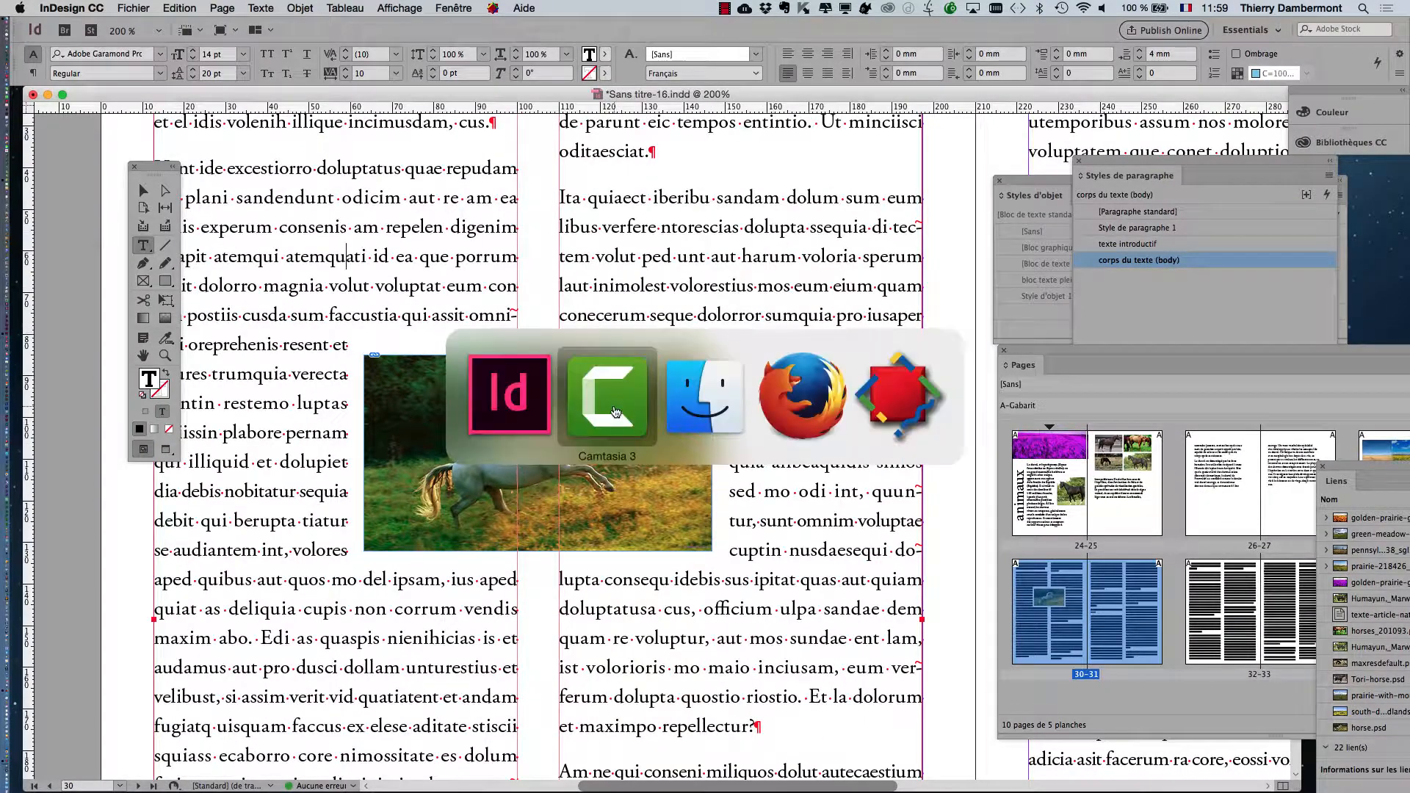
pyautogui.click(692, 406)
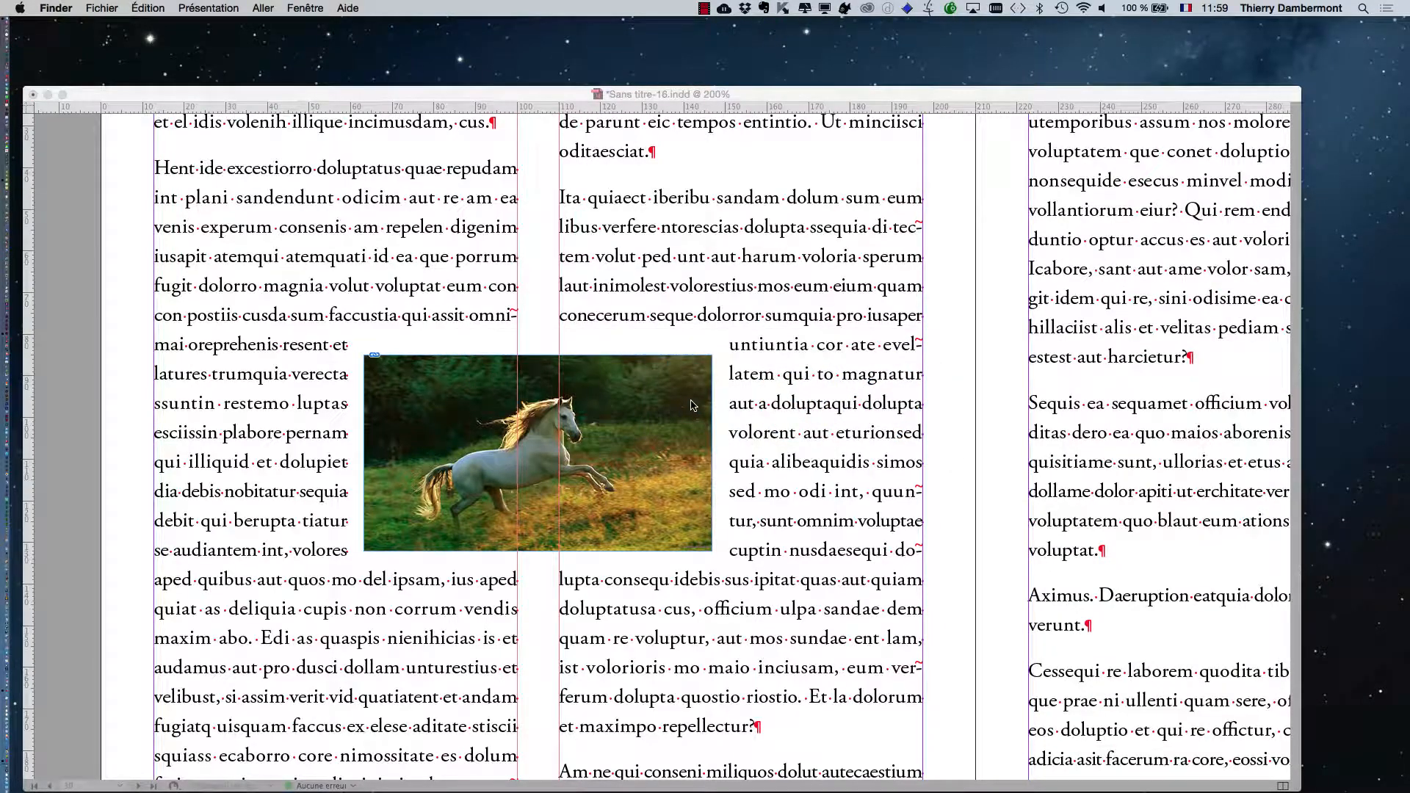
pyautogui.press('super+Tab')
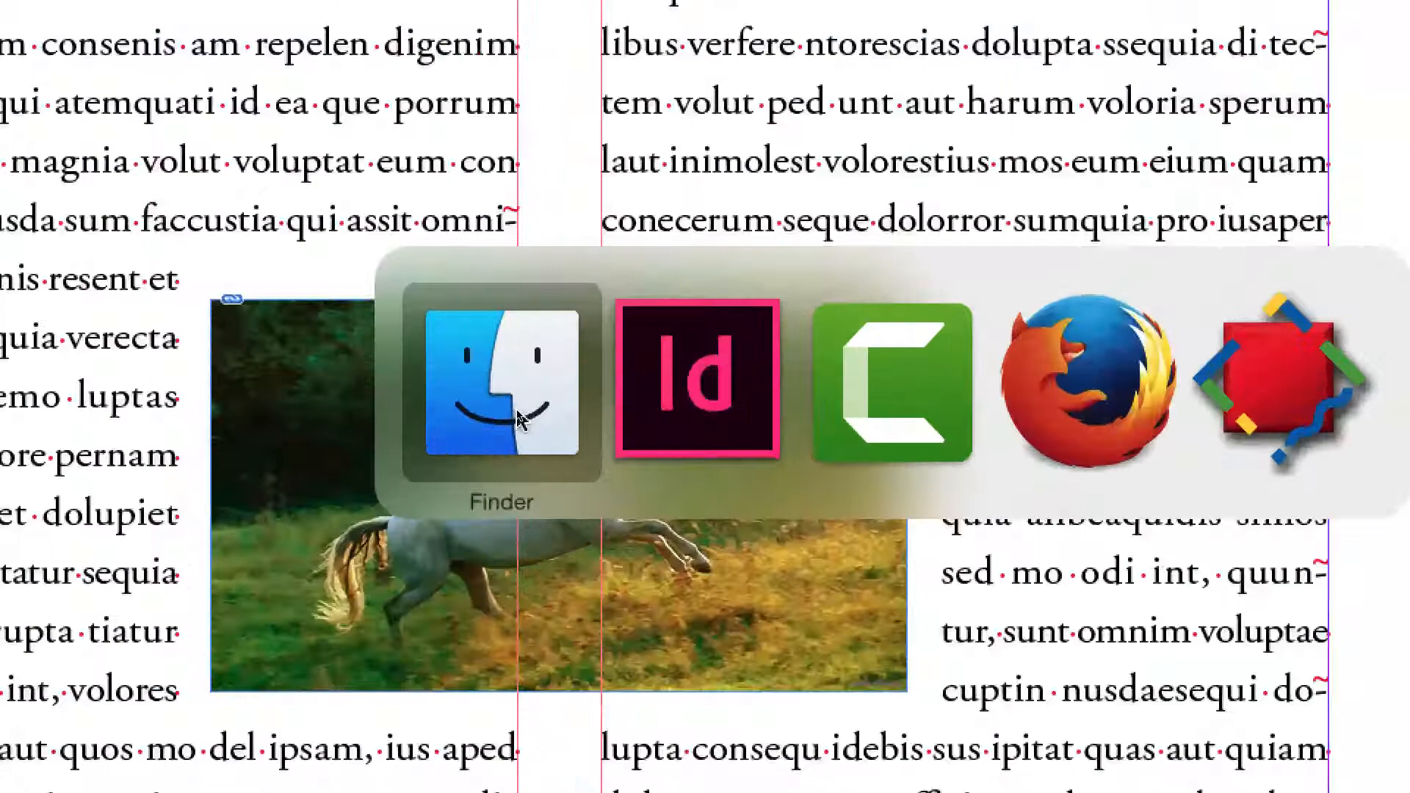
pyautogui.click(516, 410)
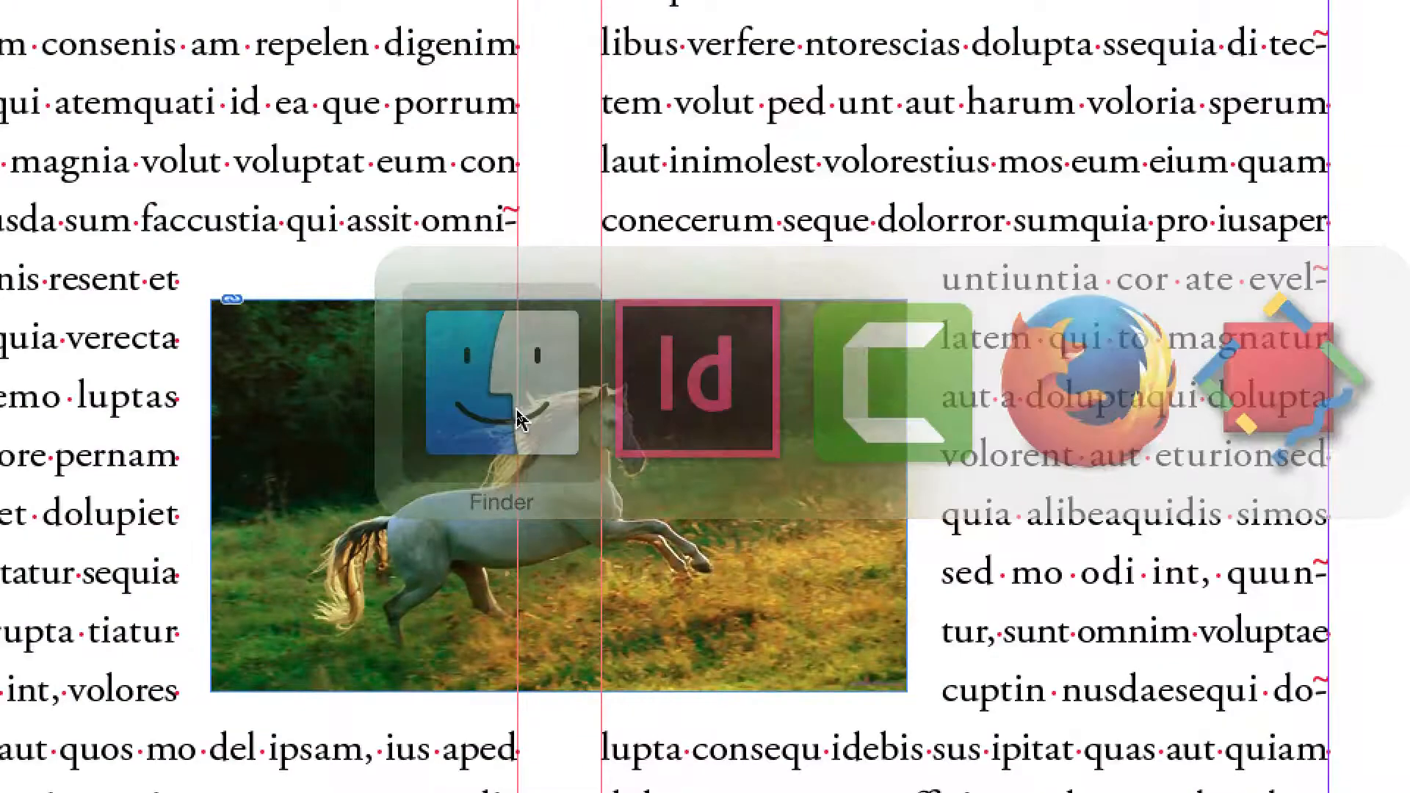
pyautogui.press('super+Tab')
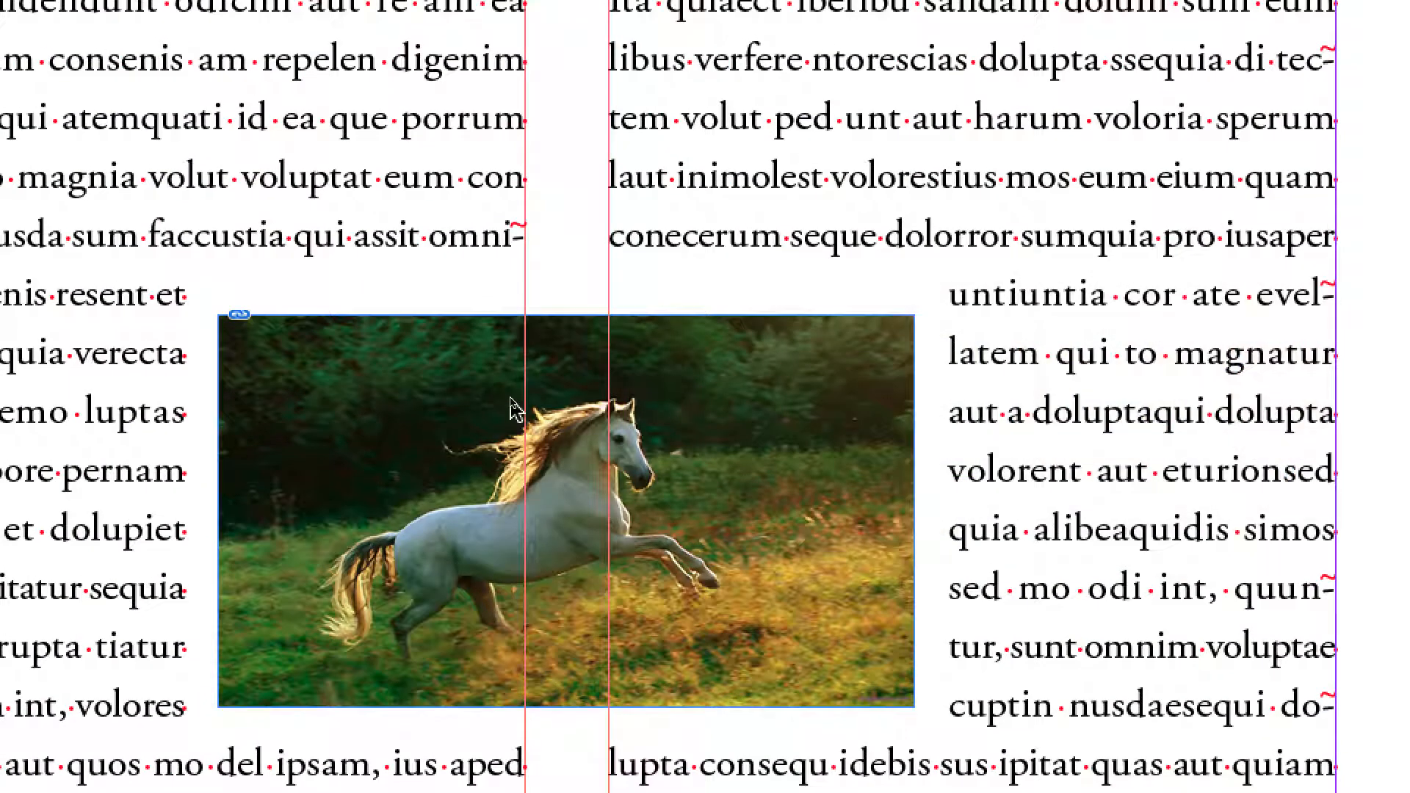
pyautogui.press('super+Tab')
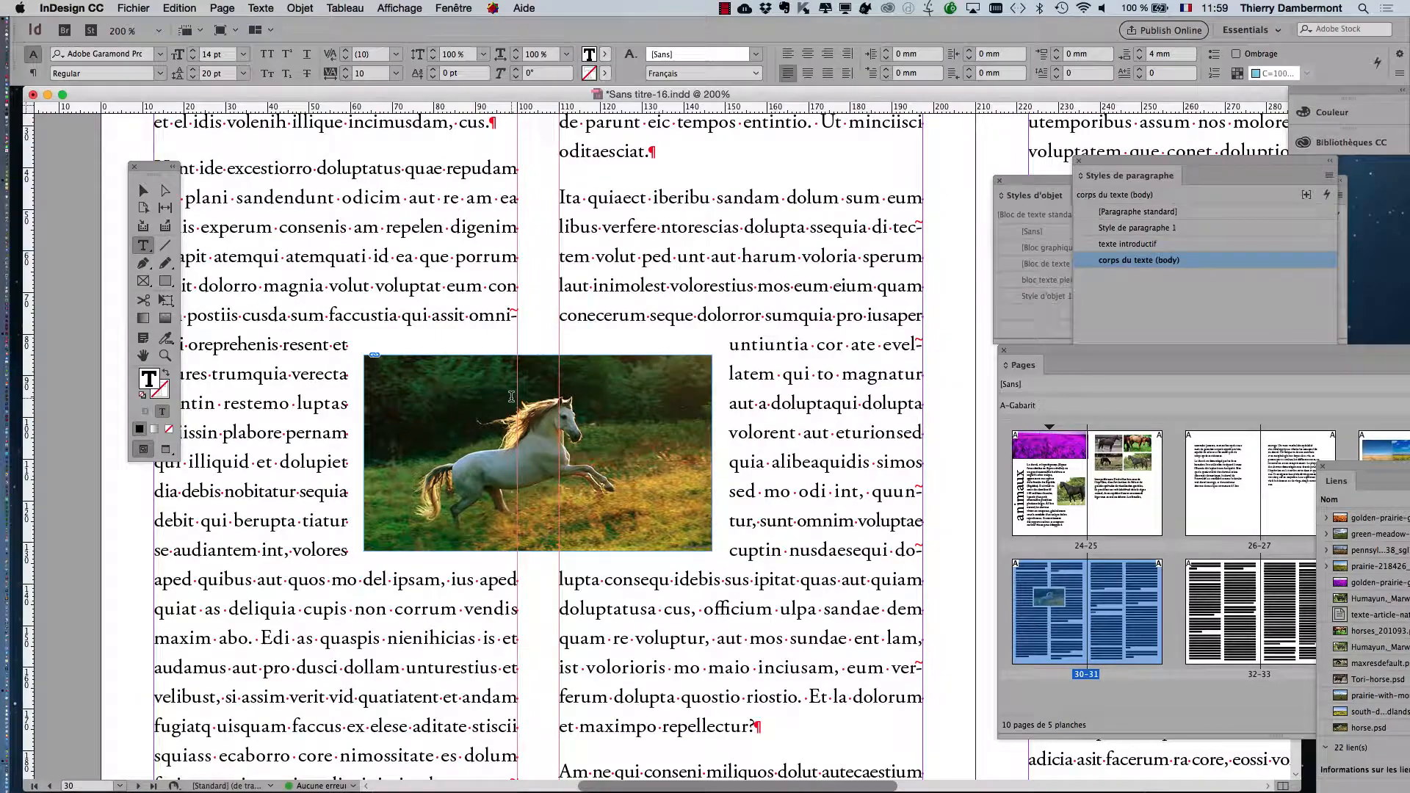
# Switch to the Finder and hide all other applications
pyautogui.press('super+Tab')
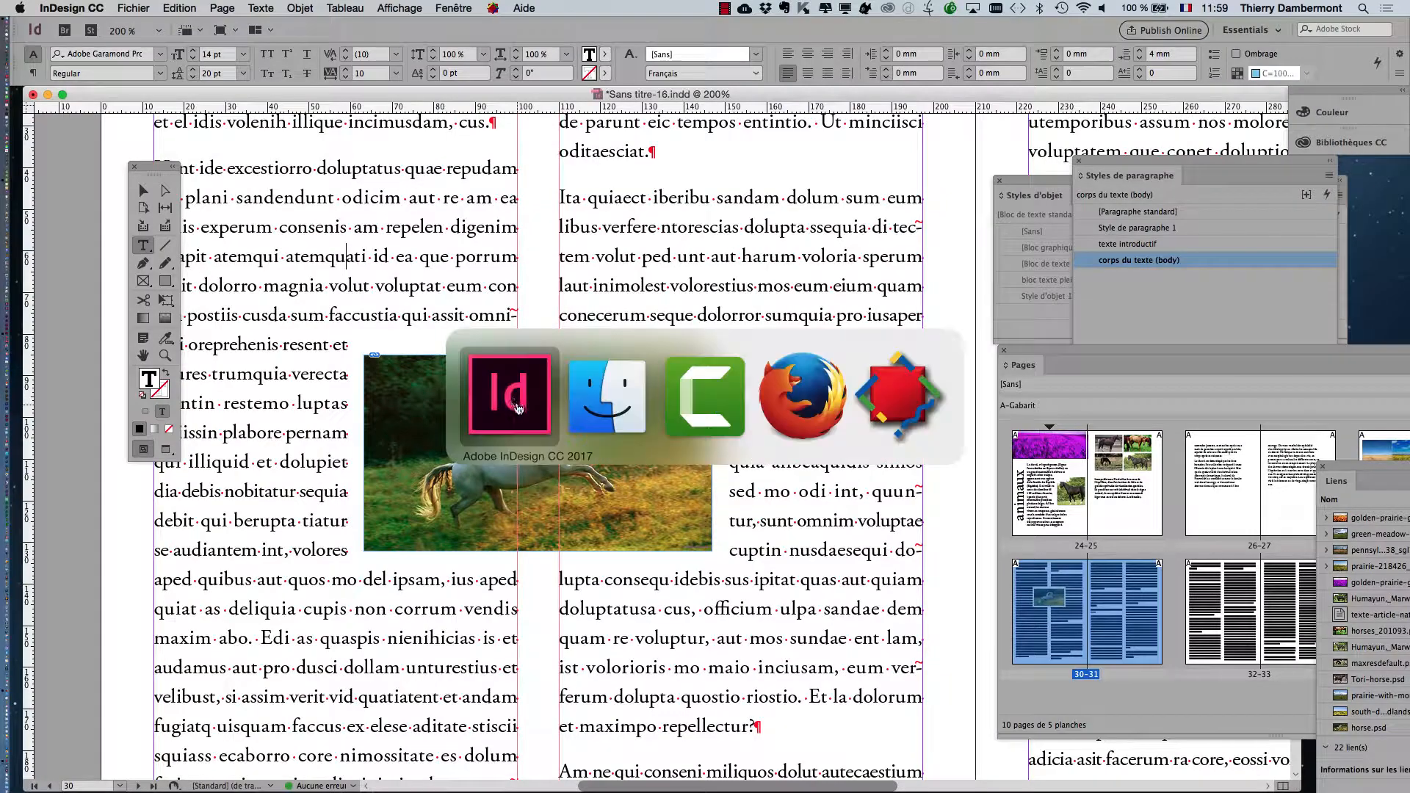
pyautogui.click(608, 410)
pyautogui.click(50, 9)
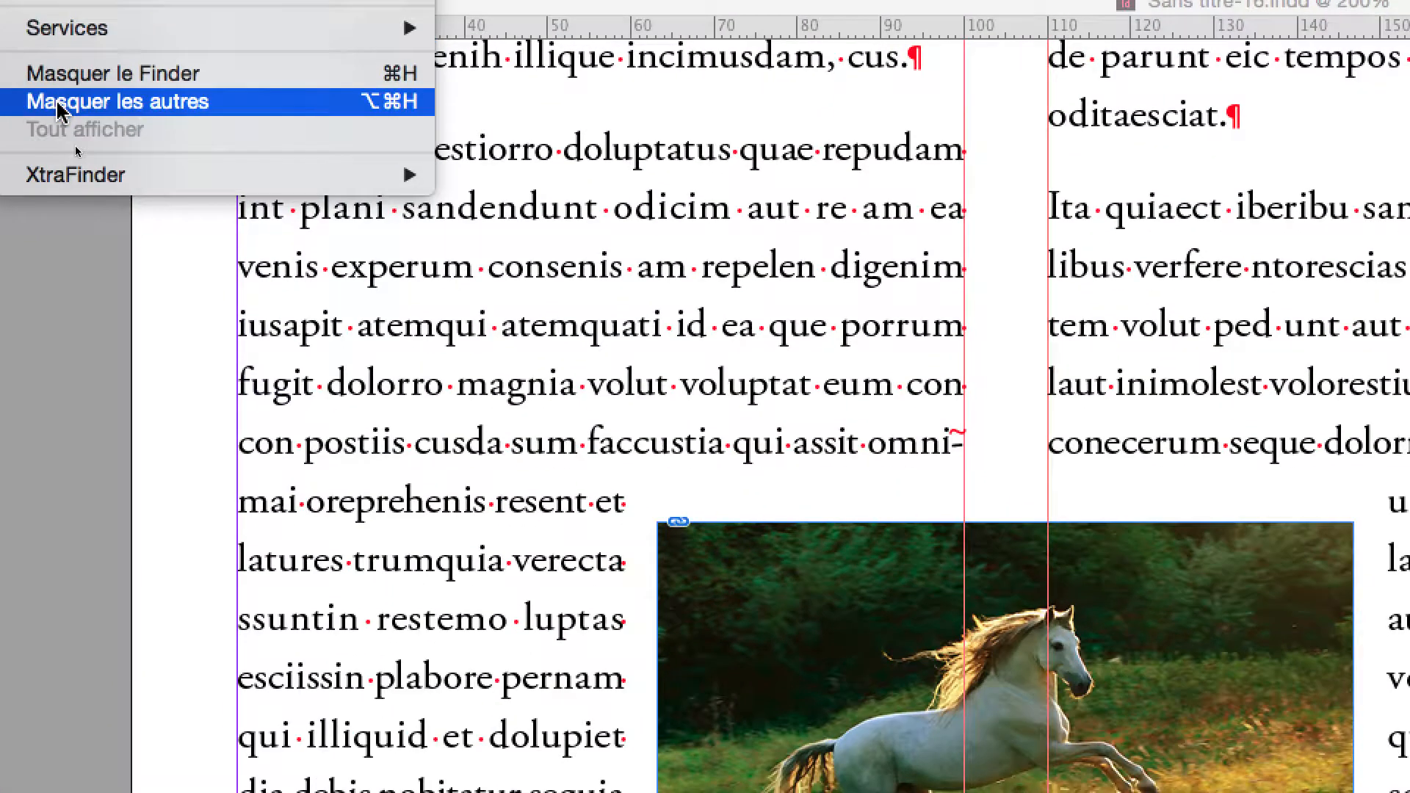
pyautogui.click(73, 103)
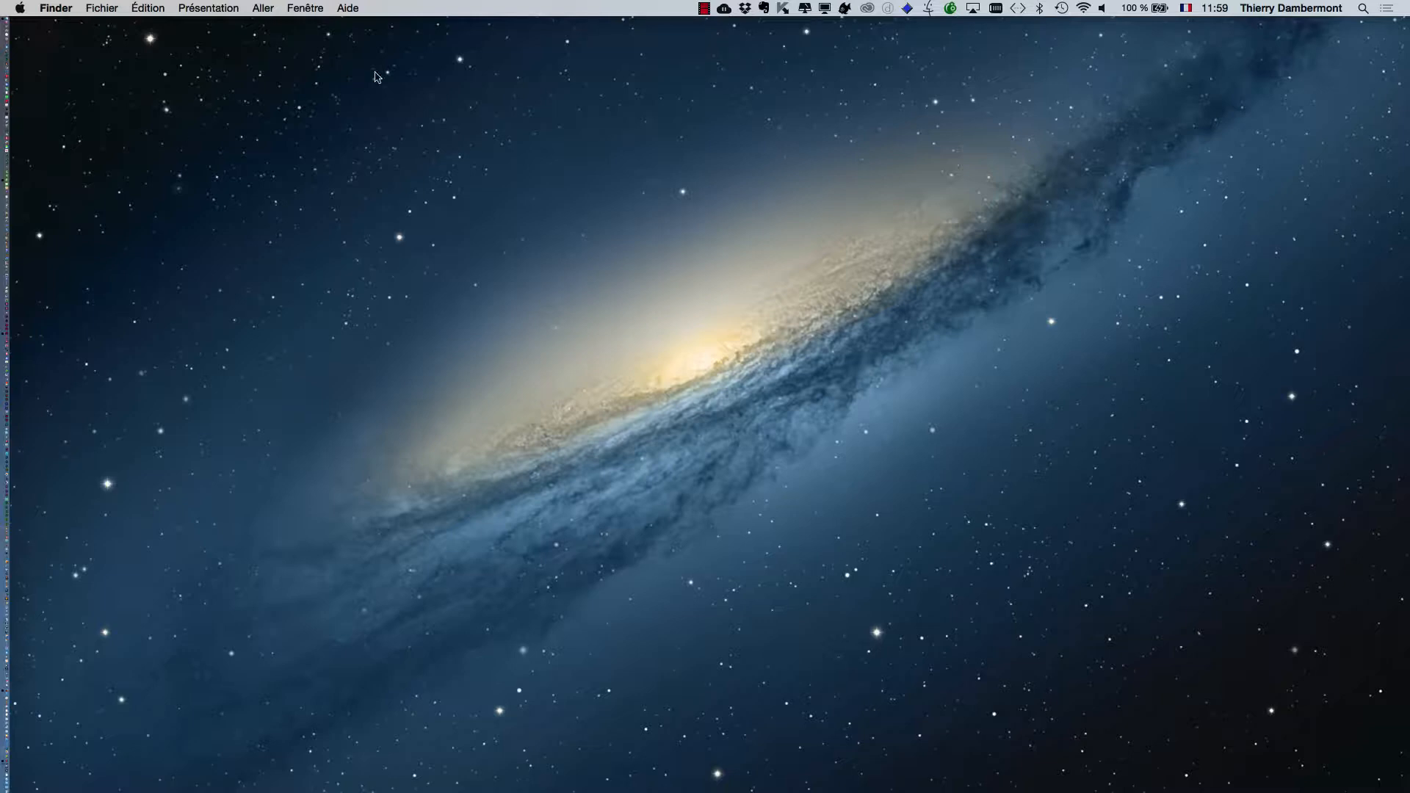
# Open a new Finder window, enlarge it and show the premier-doc-automatisation-assemblage-chevaux-VS2 folder
pyautogui.click(103, 8)
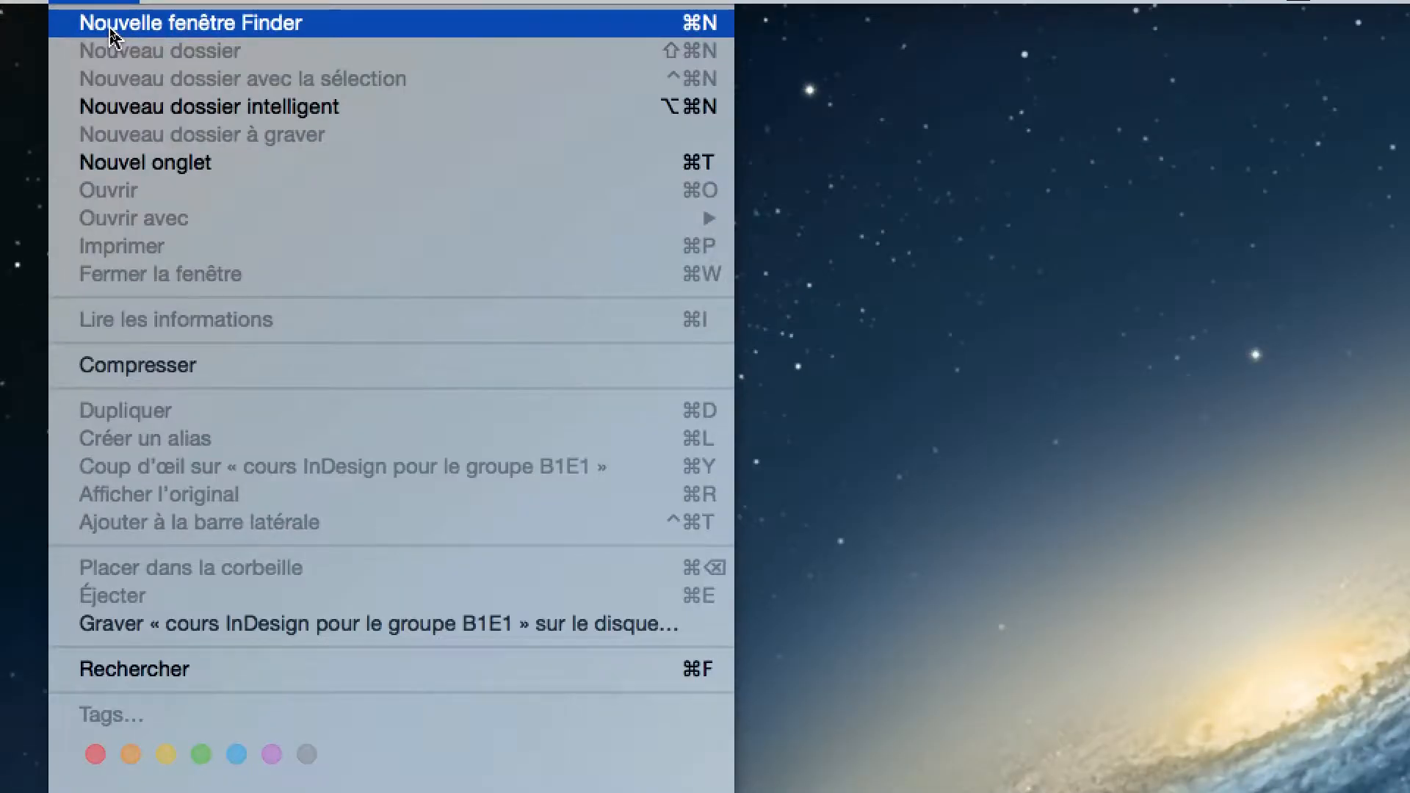
pyautogui.click(110, 31)
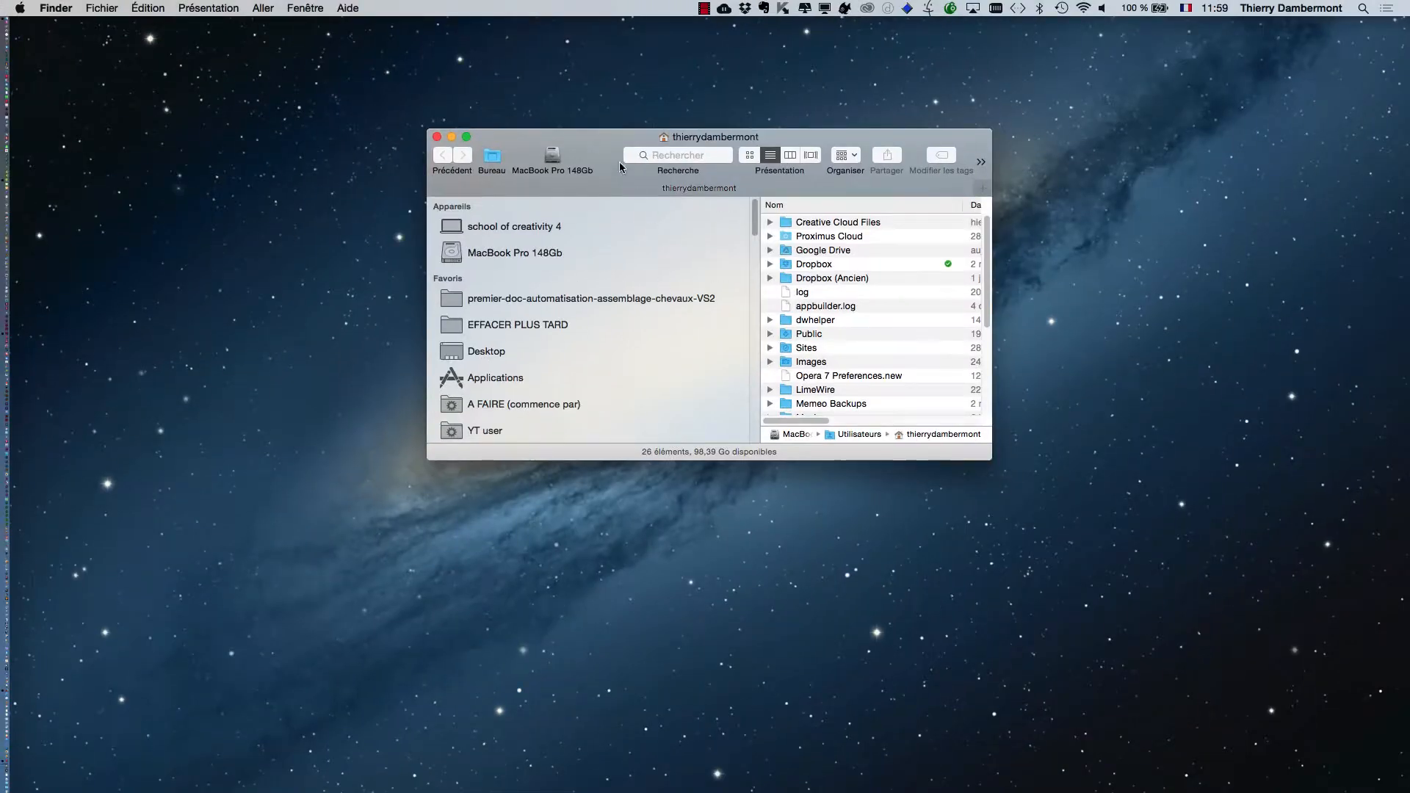
pyautogui.moveTo(620, 166); pyautogui.dragTo(431, 152)
pyautogui.moveTo(799, 440); pyautogui.dragTo(1129, 669)
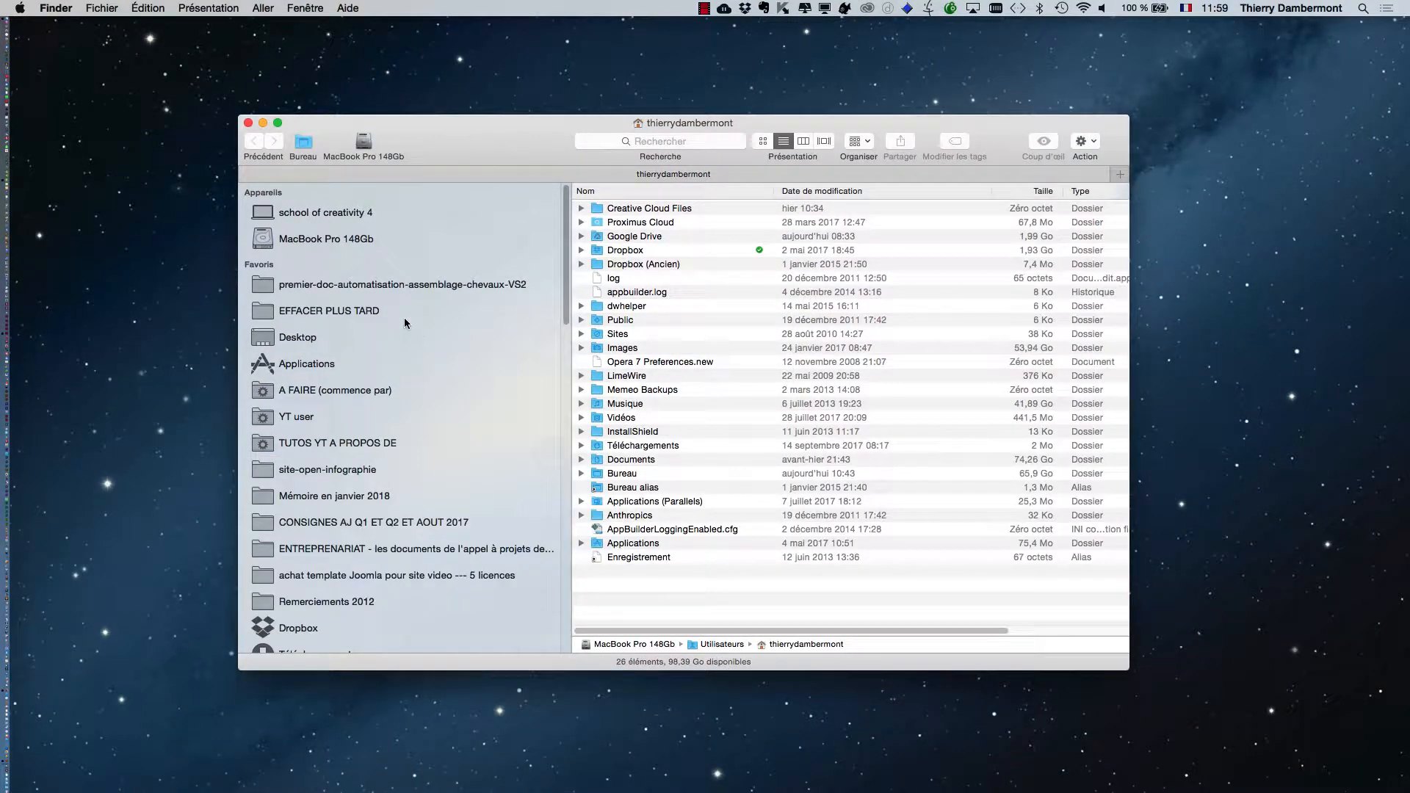
pyautogui.click(403, 284)
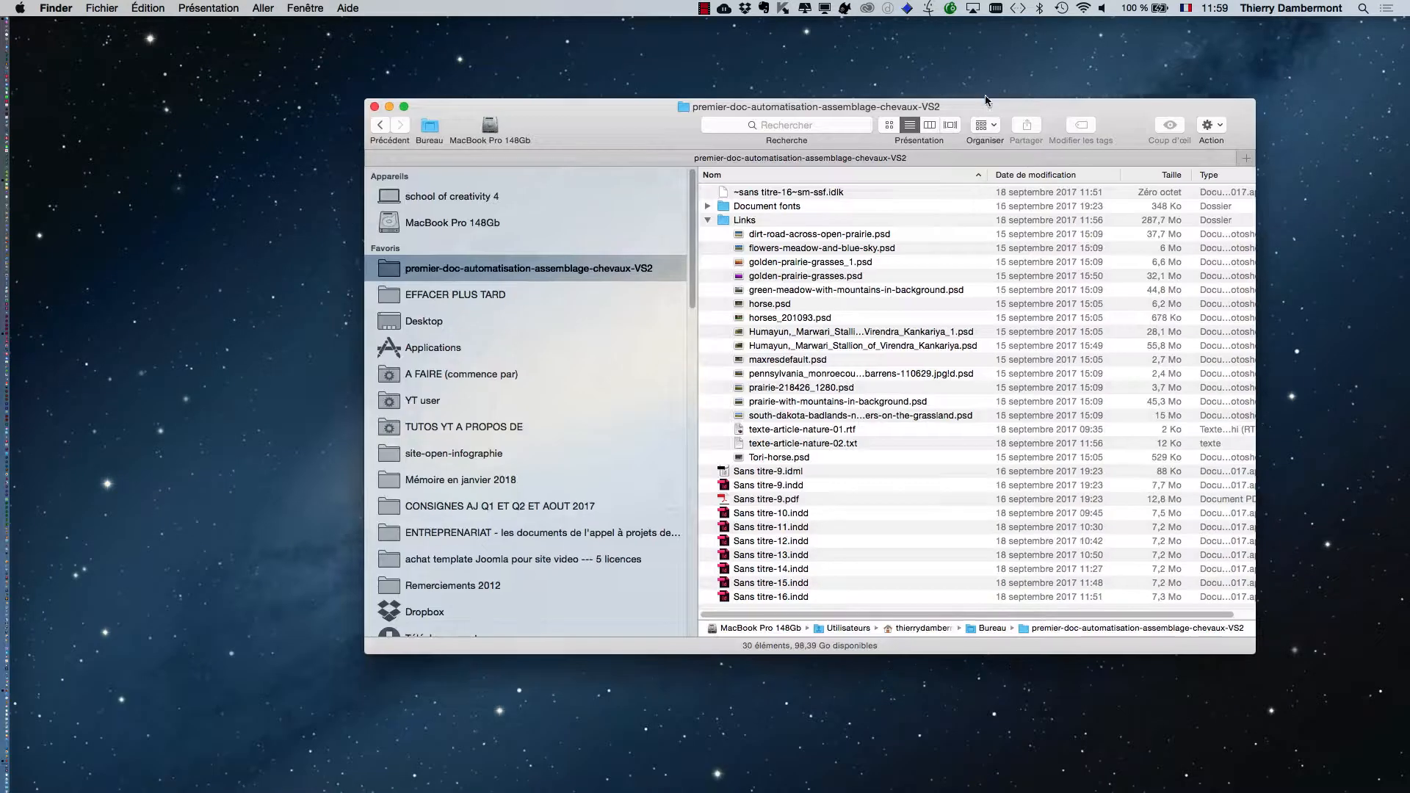
# Show the Desktop's contents, widen the name column and open the premier-doc-automatisation-assemblage-chevaux-VS2 folder from there
pyautogui.moveTo(985, 95); pyautogui.dragTo(511, 625)
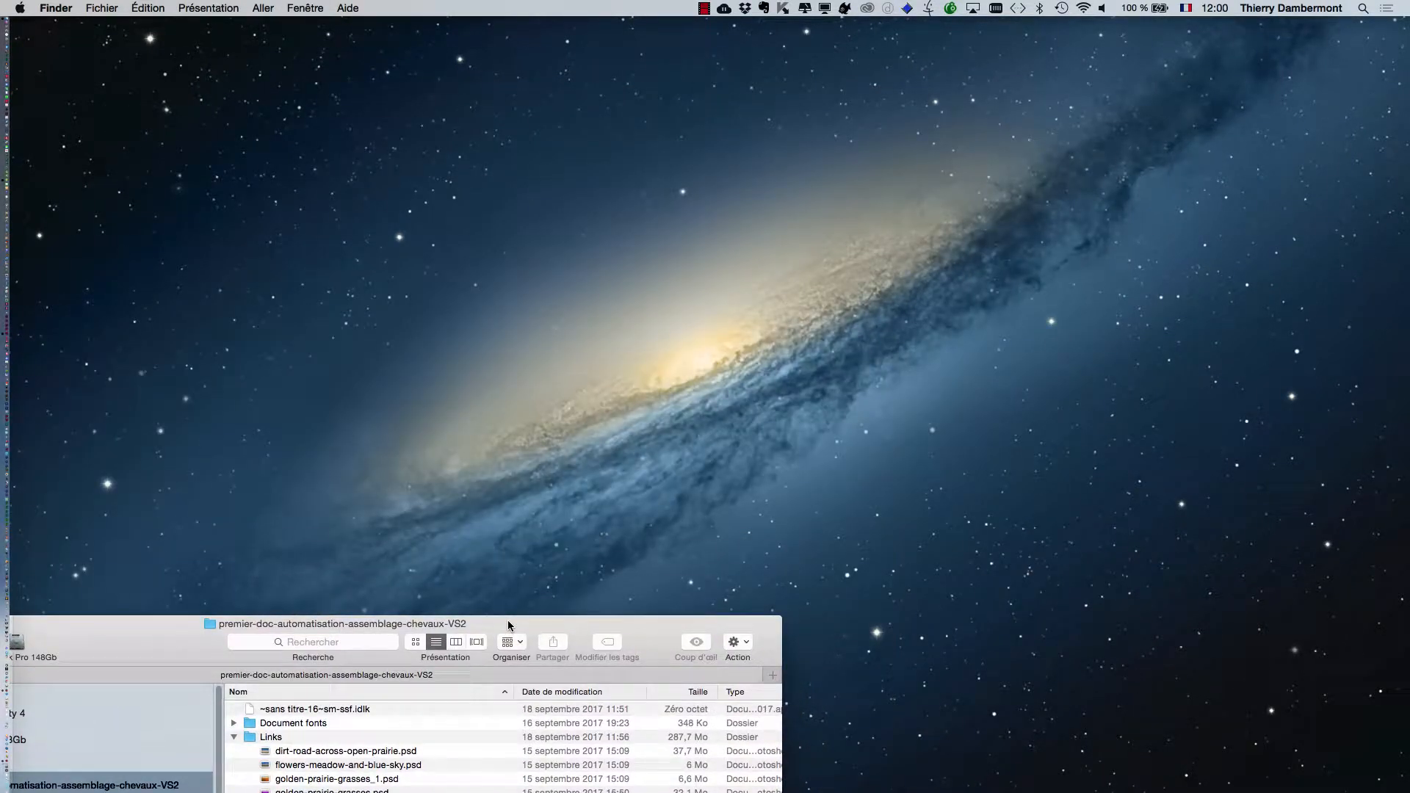
pyautogui.moveTo(510, 625); pyautogui.dragTo(850, 119)
pyautogui.click(357, 332)
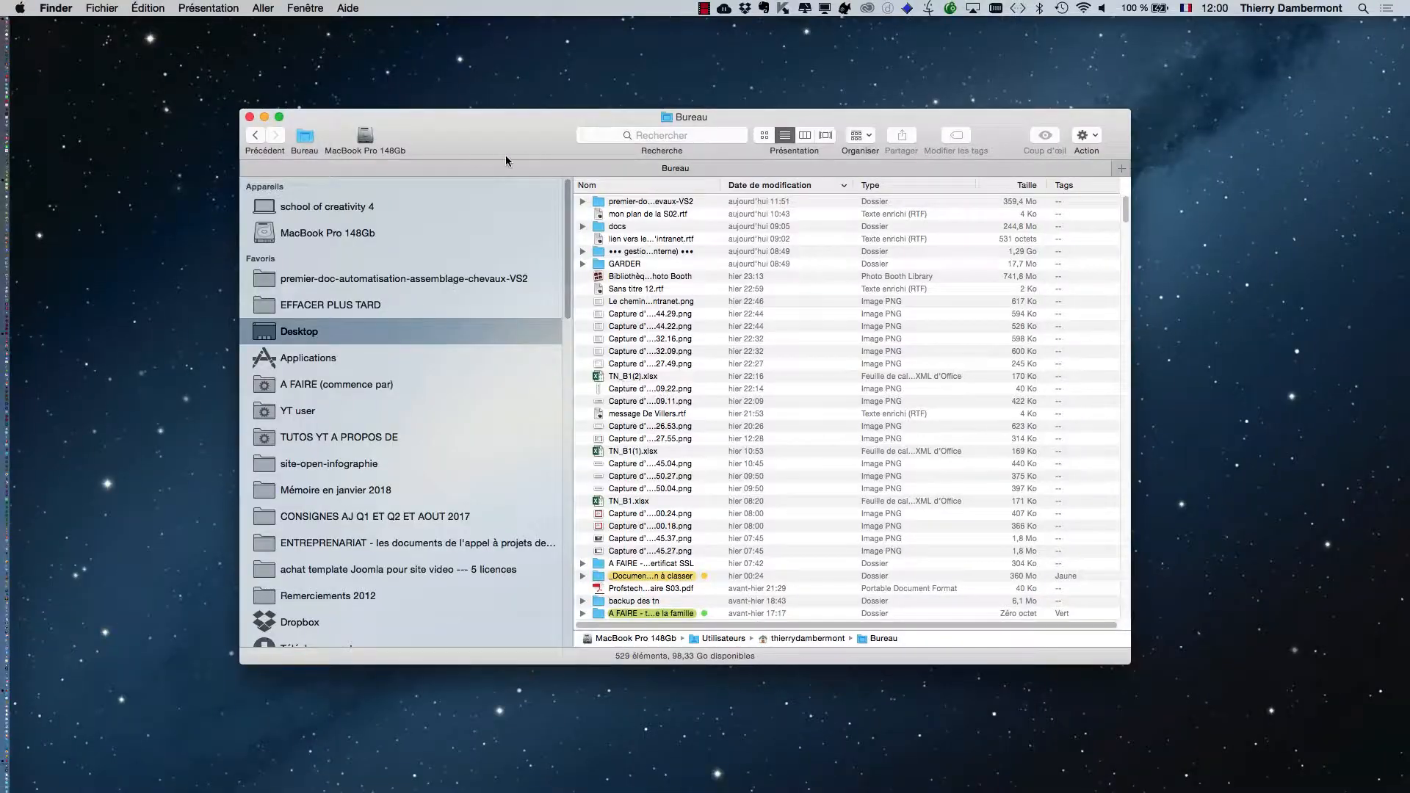
pyautogui.moveTo(505, 155); pyautogui.dragTo(516, 90)
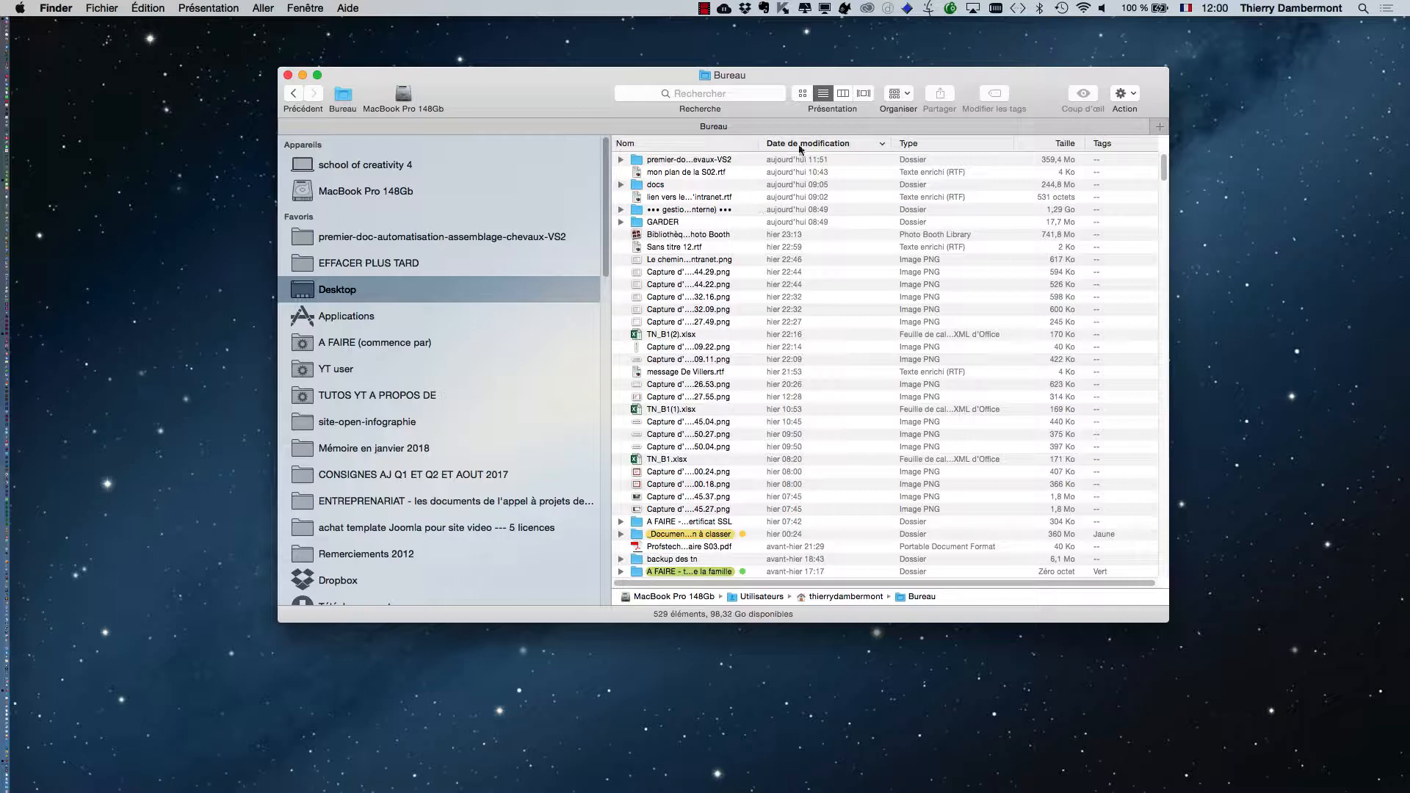
pyautogui.moveTo(761, 147); pyautogui.dragTo(957, 147)
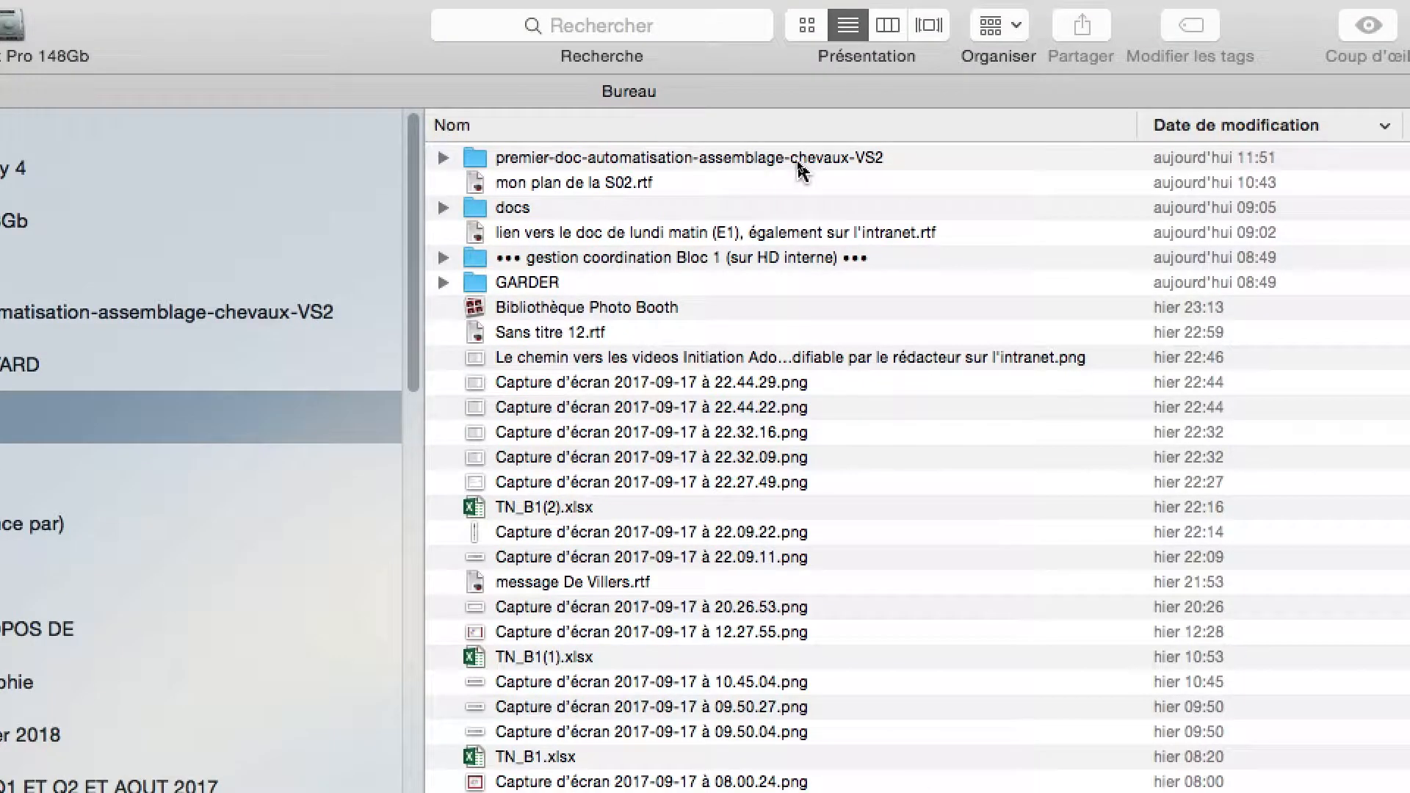
pyautogui.click(482, 163)
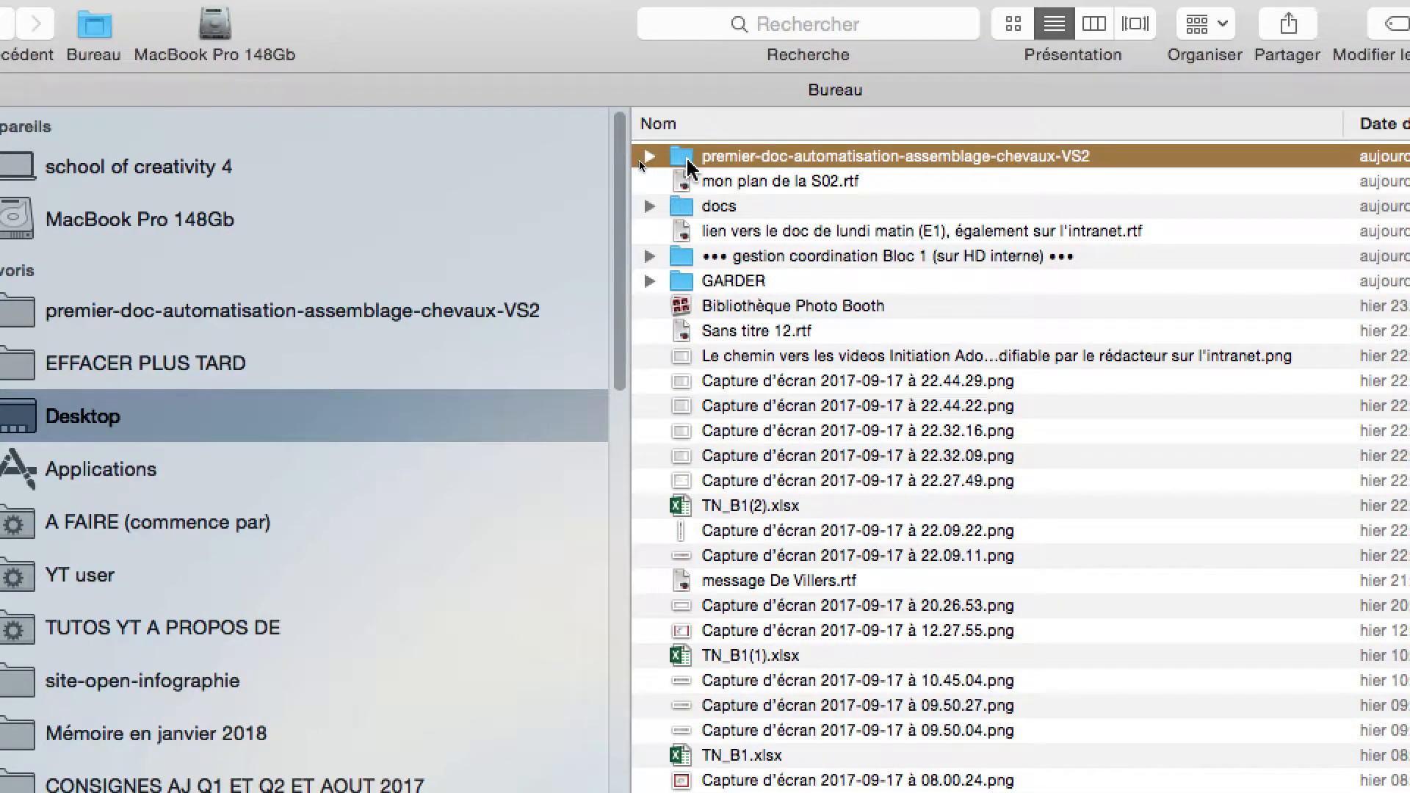
pyautogui.doubleClick(691, 163)
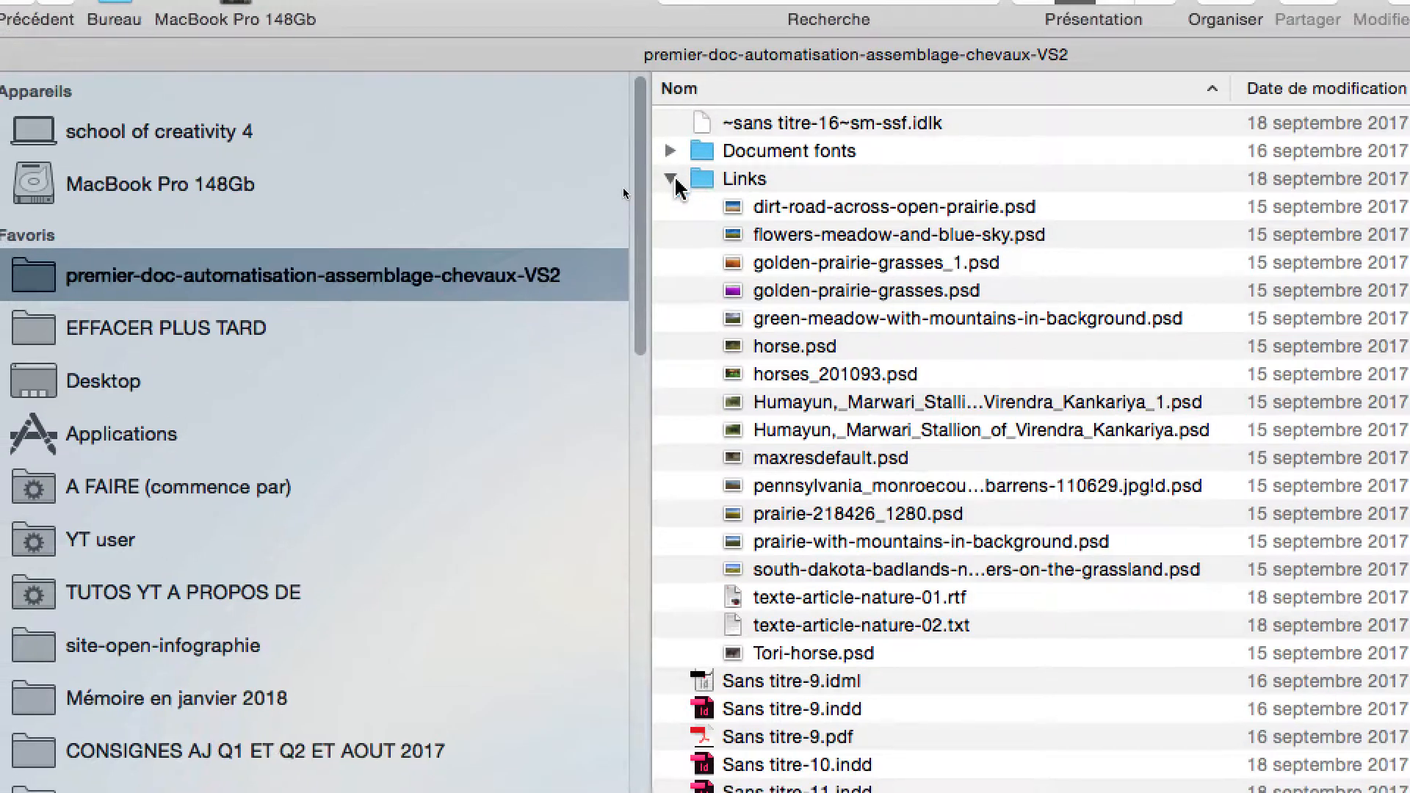
# Collapse and re-expand the Links folder to locate texte-article-nature-02.txt, and select the Sans titre-16.indd document
pyautogui.click(670, 178)
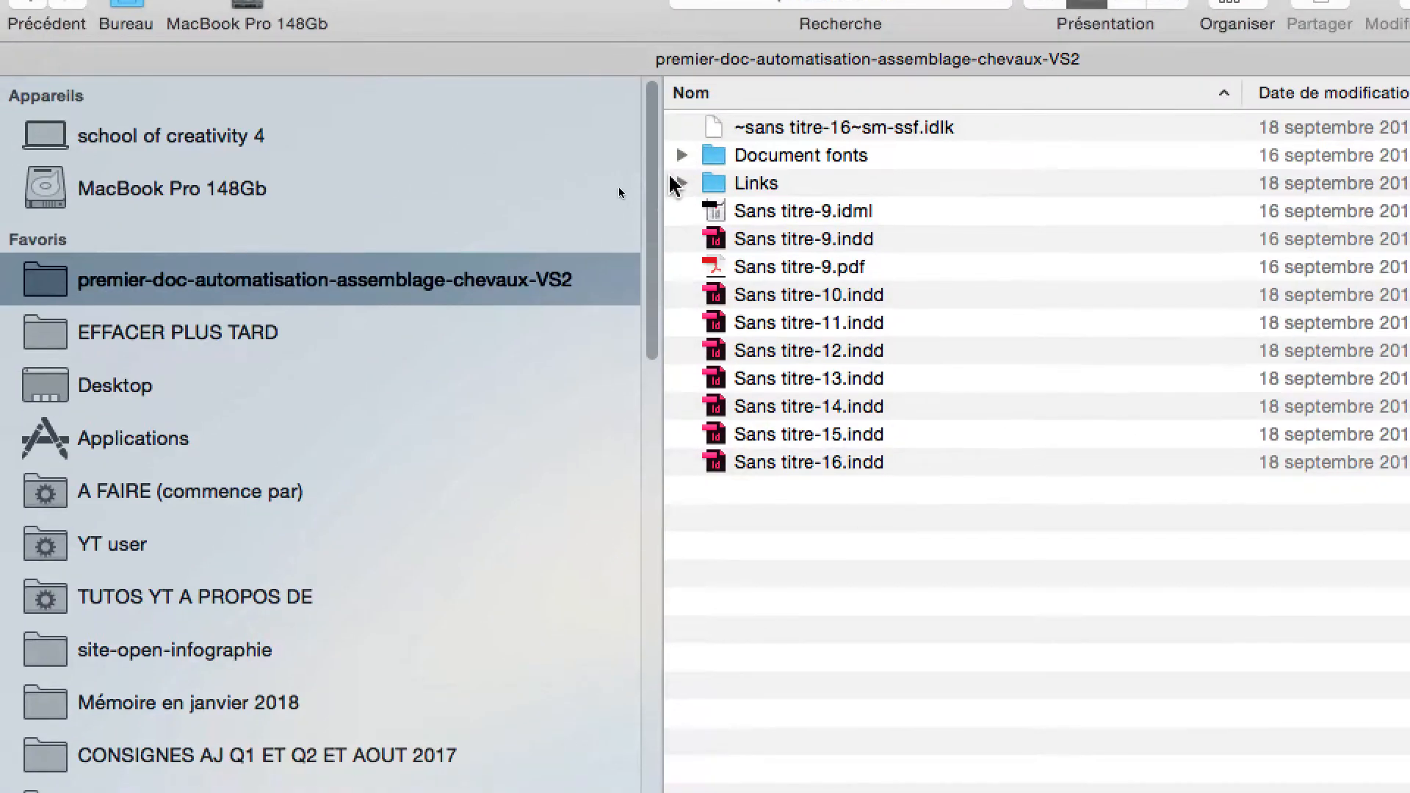
pyautogui.click(670, 178)
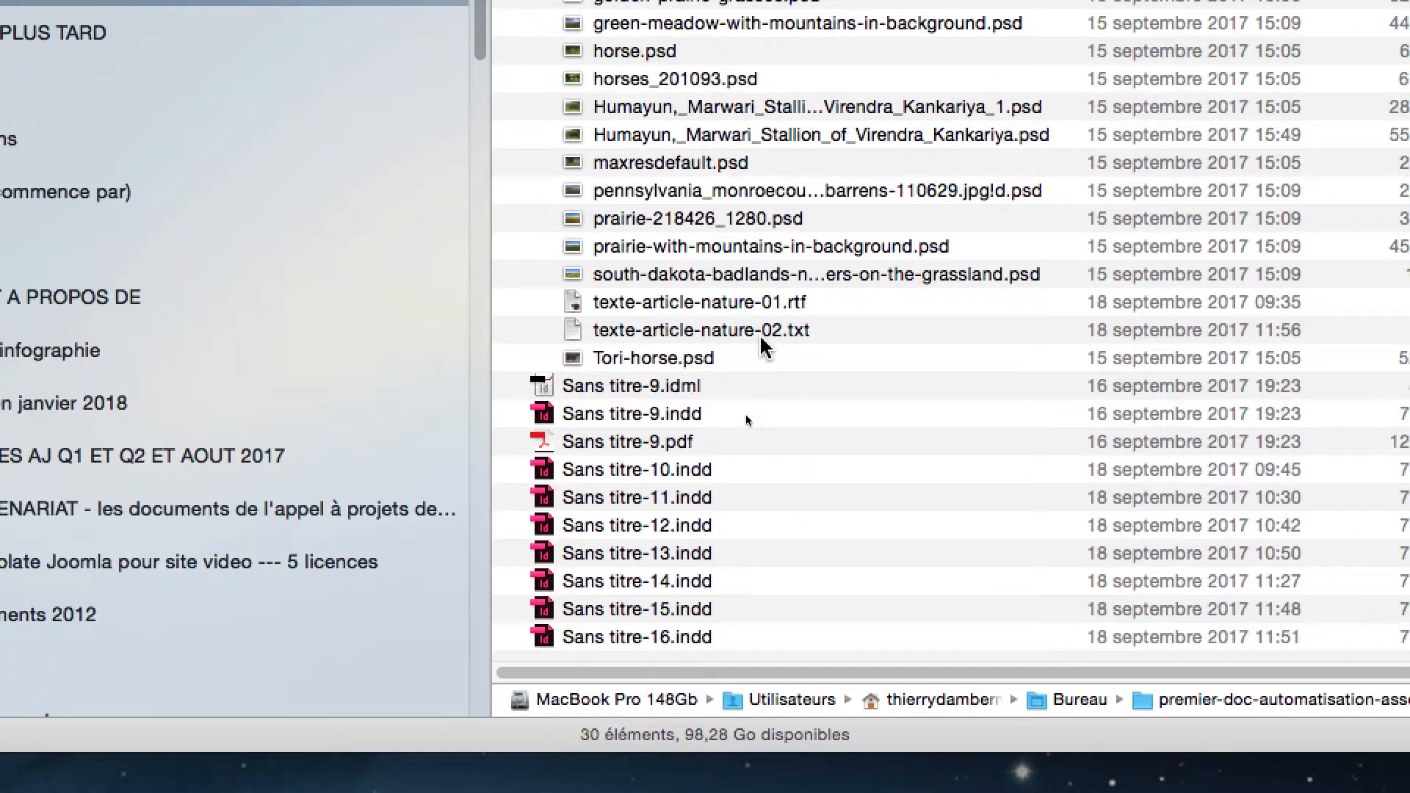
pyautogui.click(762, 342)
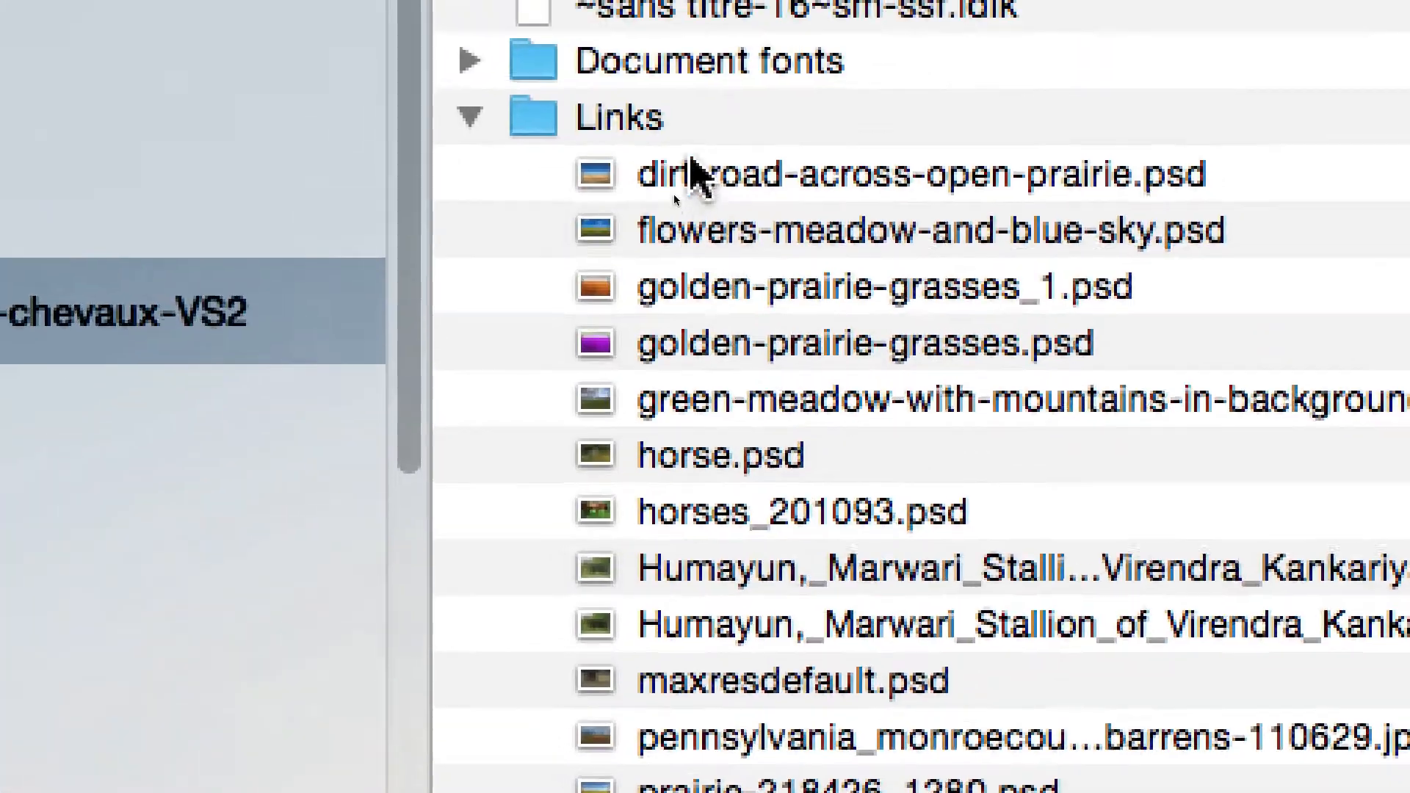
pyautogui.click(684, 145)
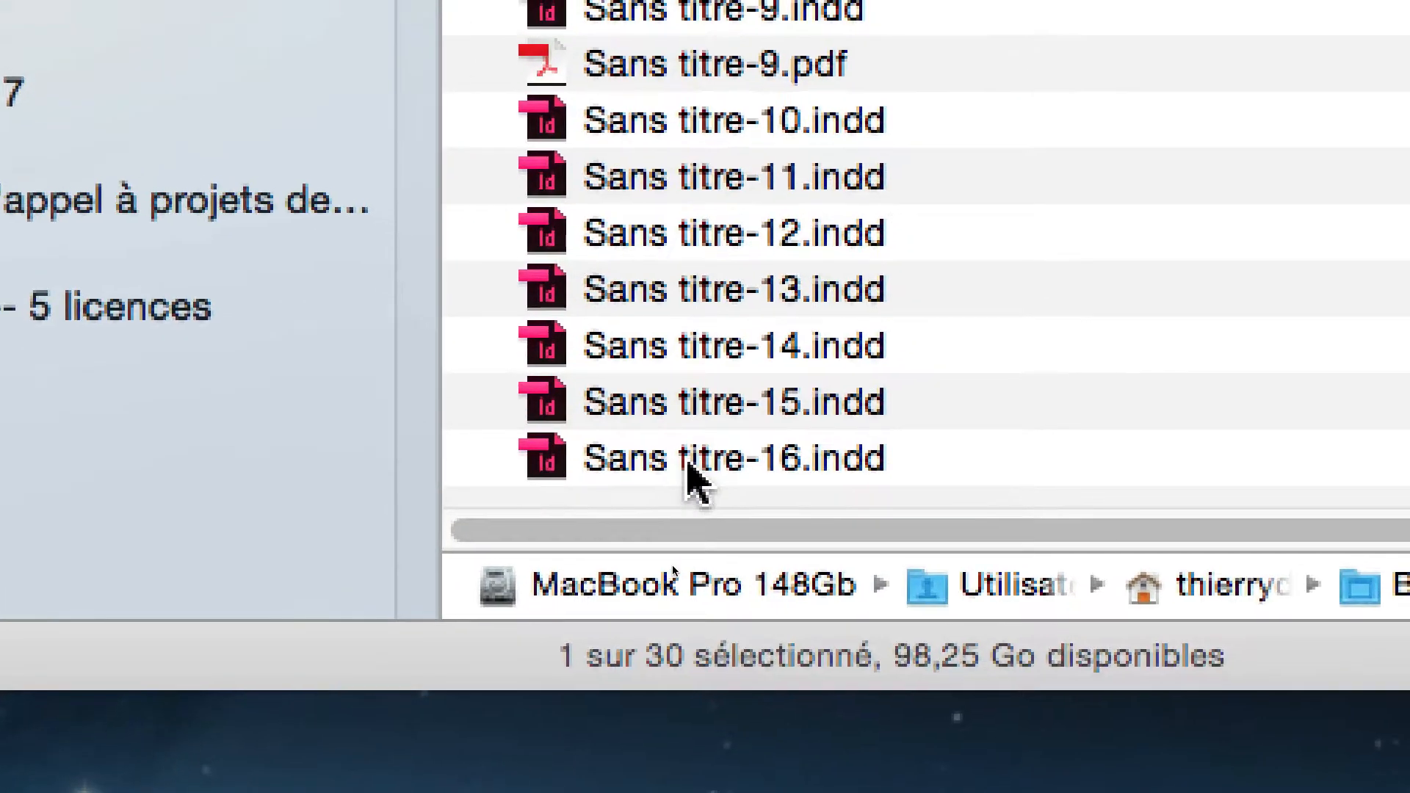
pyautogui.click(764, 445)
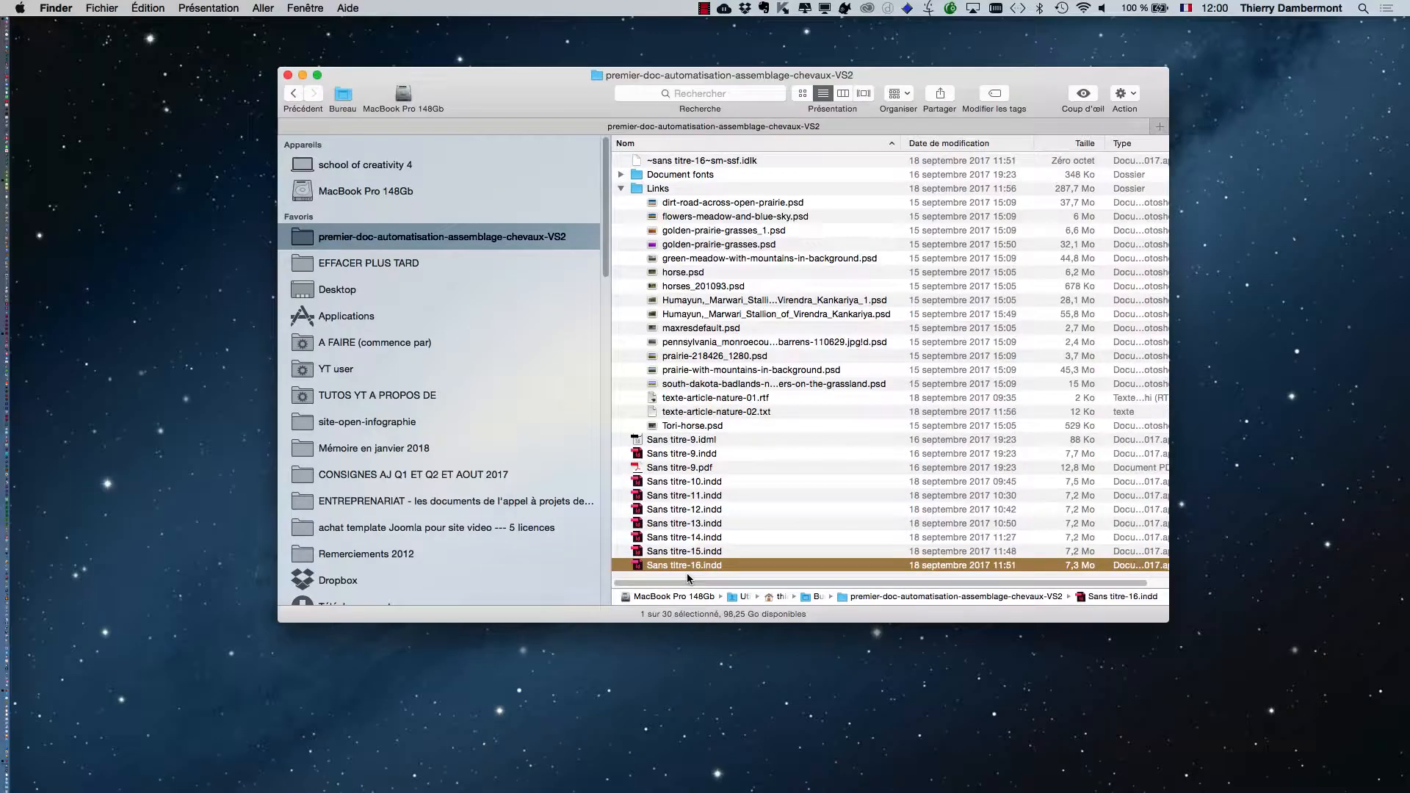
# Make the Finder window taller and reposition it on the desktop
pyautogui.moveTo(1169, 622); pyautogui.dragTo(1176, 668)
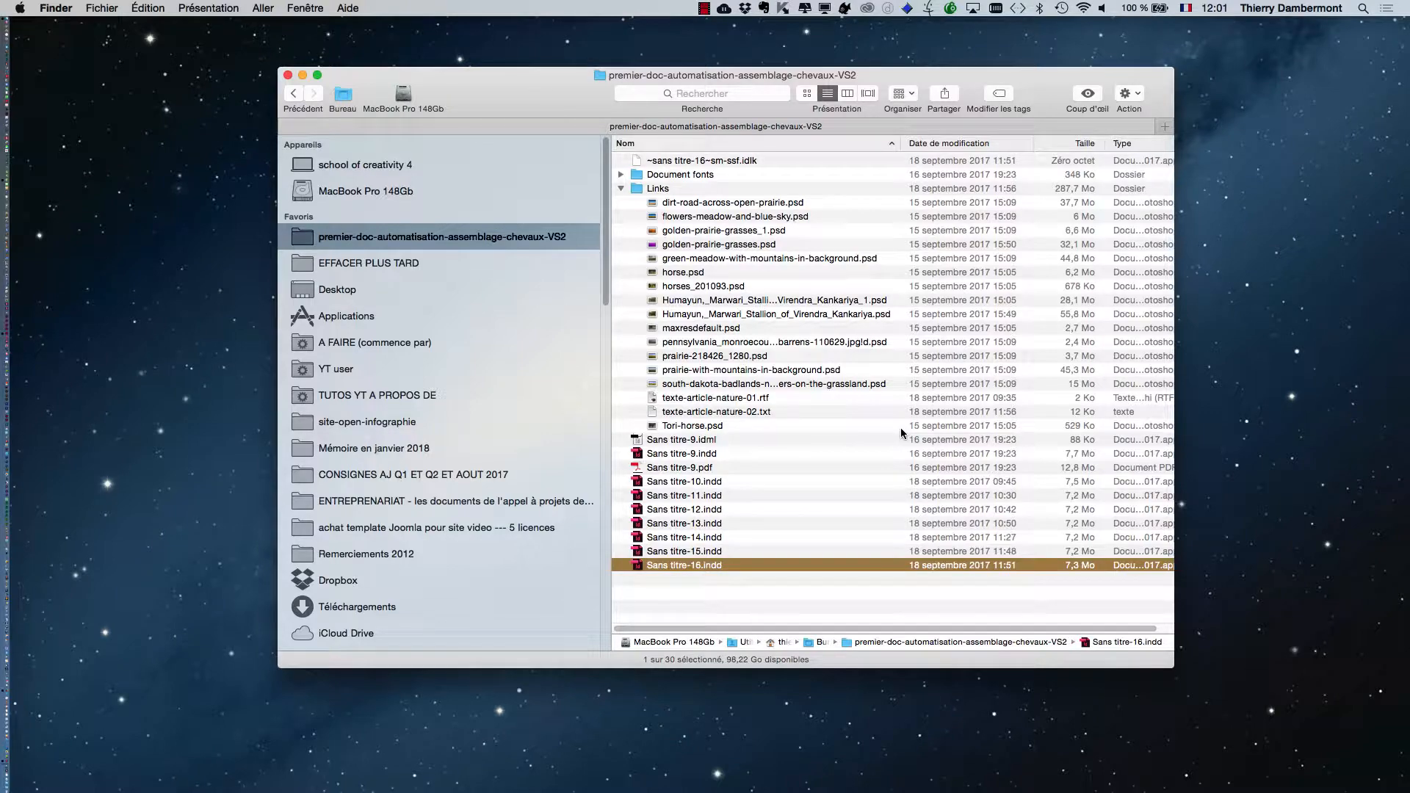
pyautogui.press('alt')
pyautogui.moveTo(540, 78); pyautogui.dragTo(462, 77)
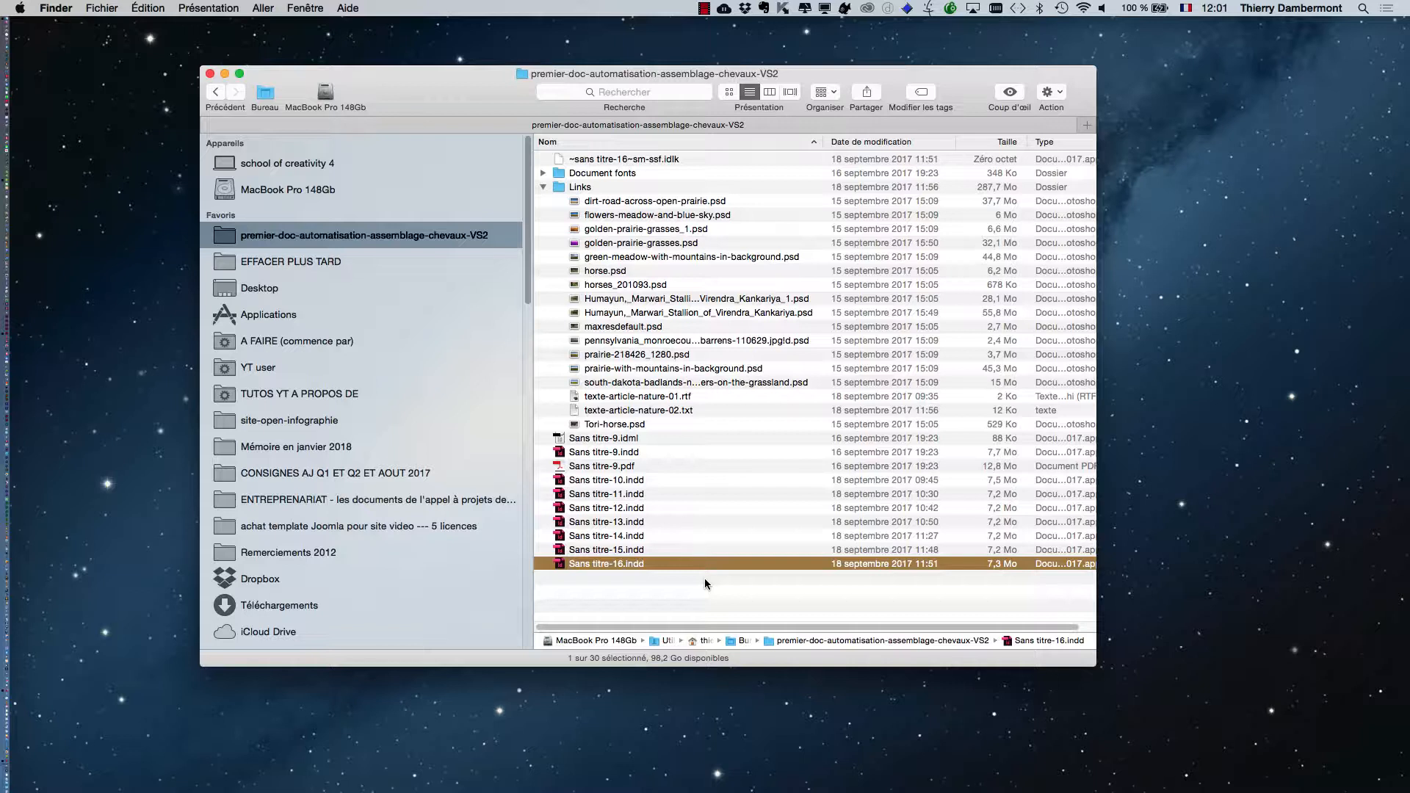
# Switch to InDesign, bring the spread of pages 30-31 into view and move the floating toolbox clear of the pages
pyautogui.press('super+Tab')
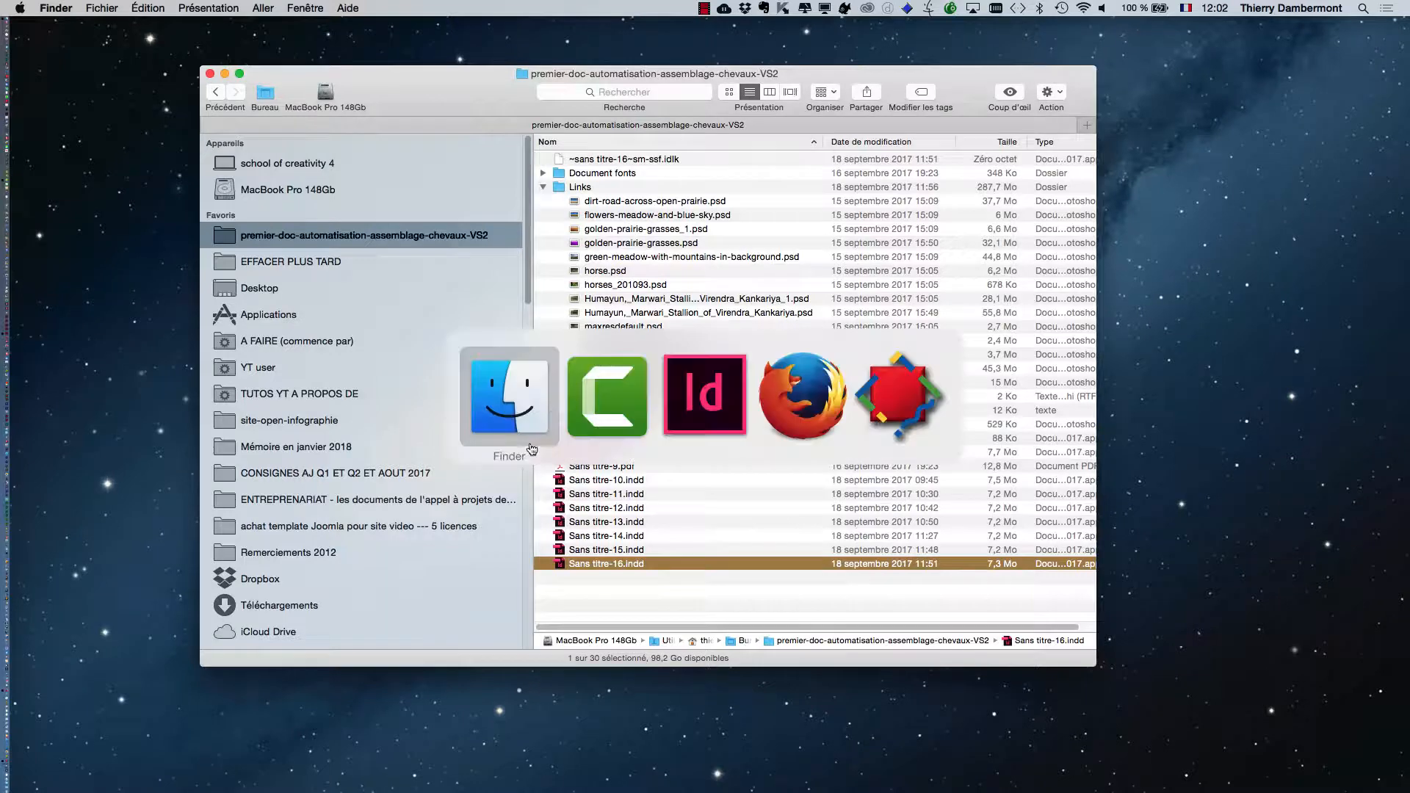
pyautogui.click(705, 416)
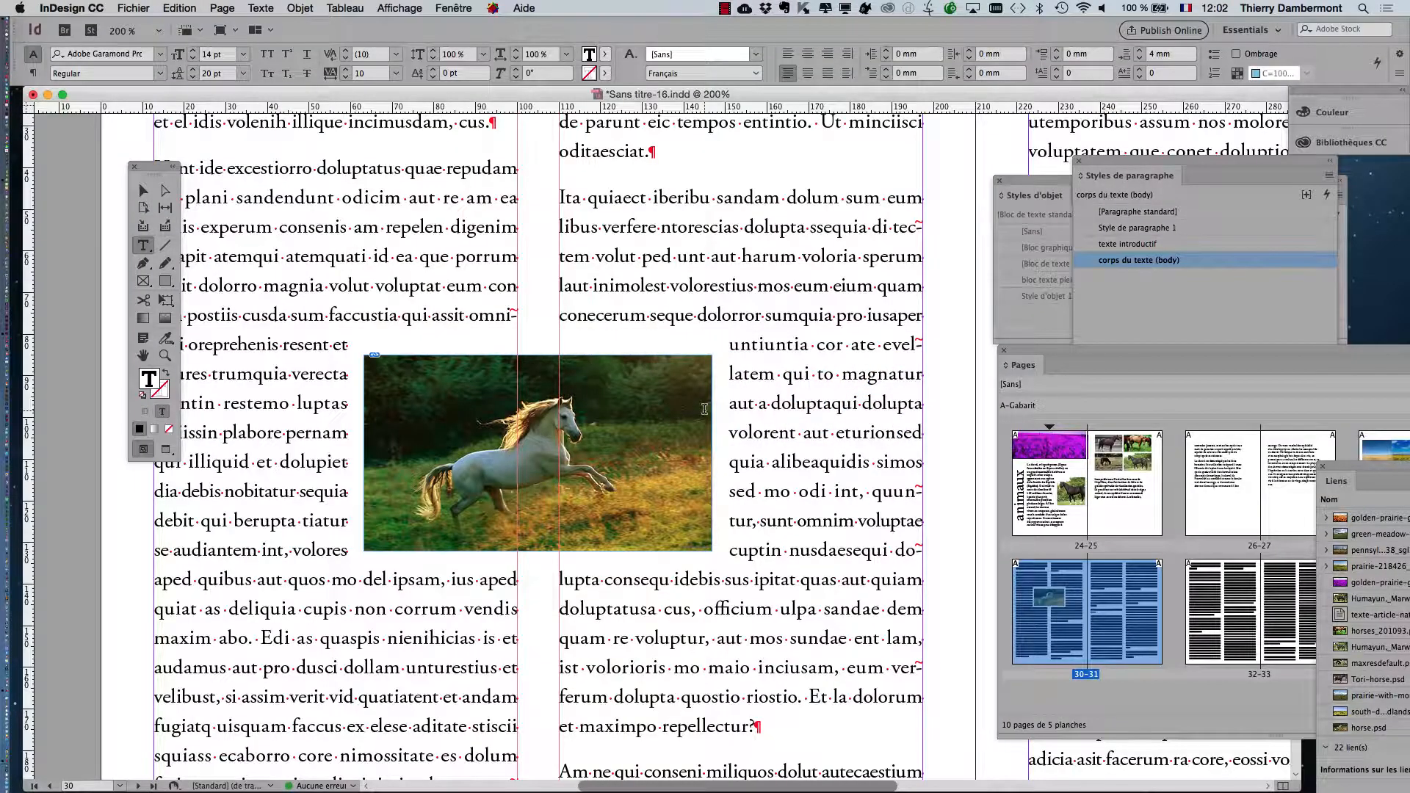
pyautogui.press('super+Tab')
pyautogui.scroll(-2, 600, 285)
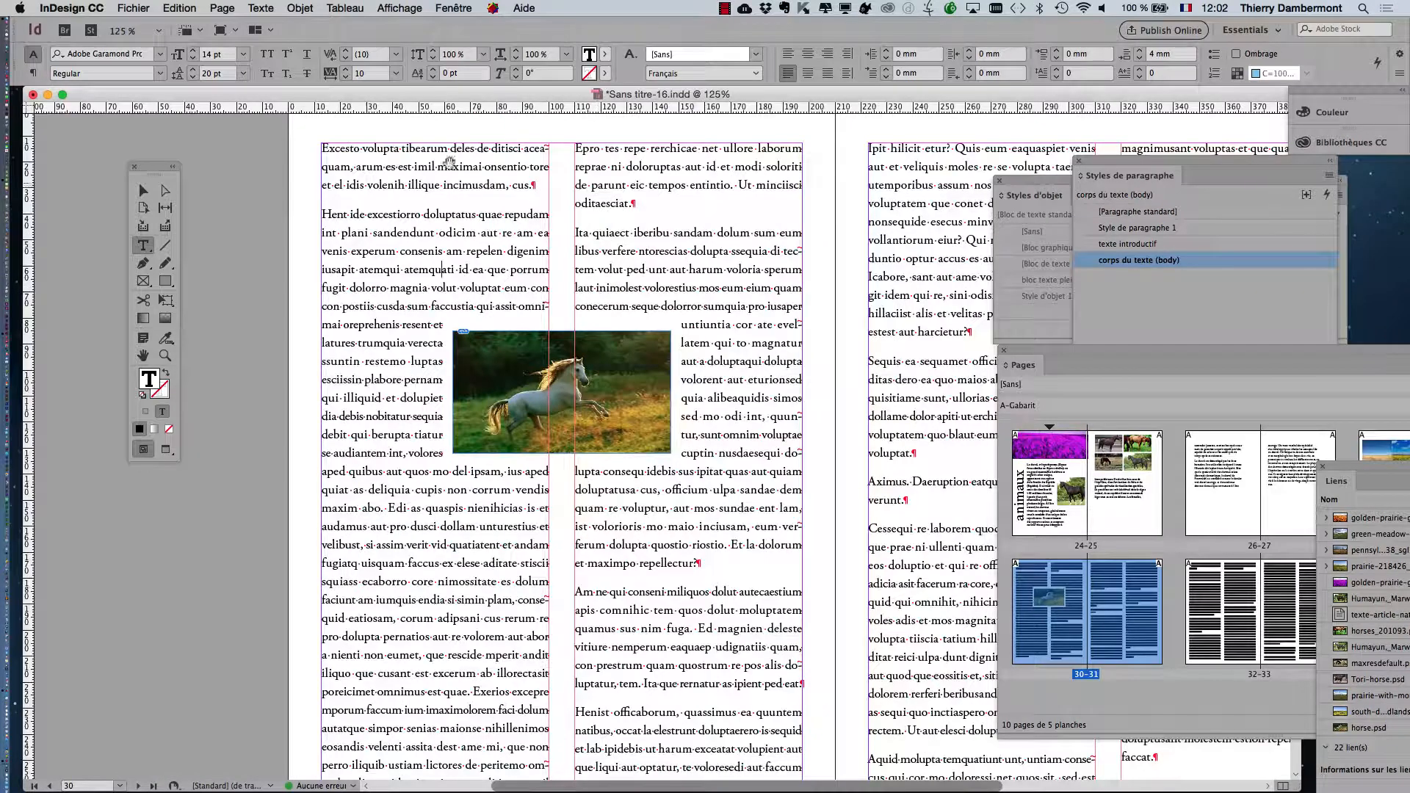
pyautogui.moveTo(389, 219); pyautogui.dragTo(274, 229)
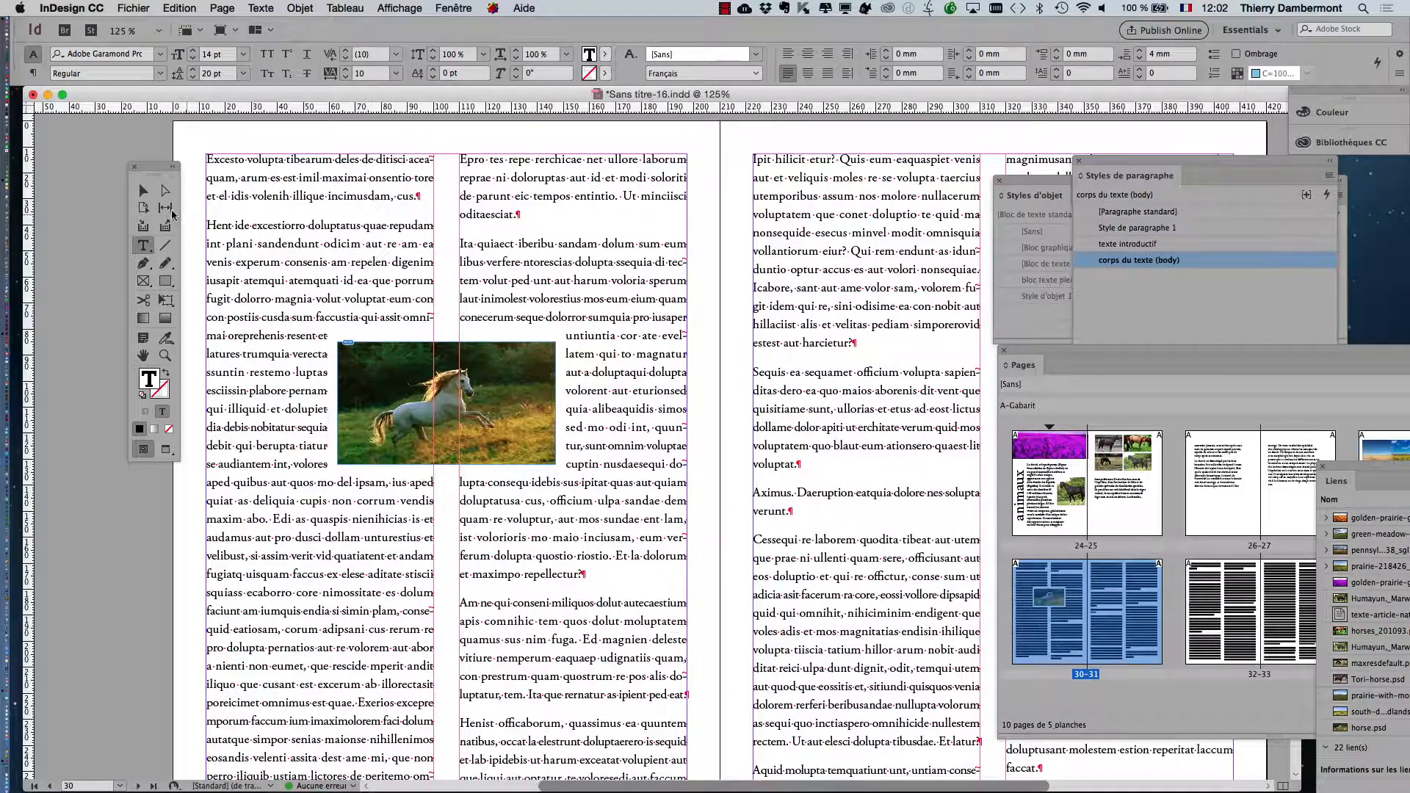
pyautogui.moveTo(152, 173); pyautogui.dragTo(103, 157)
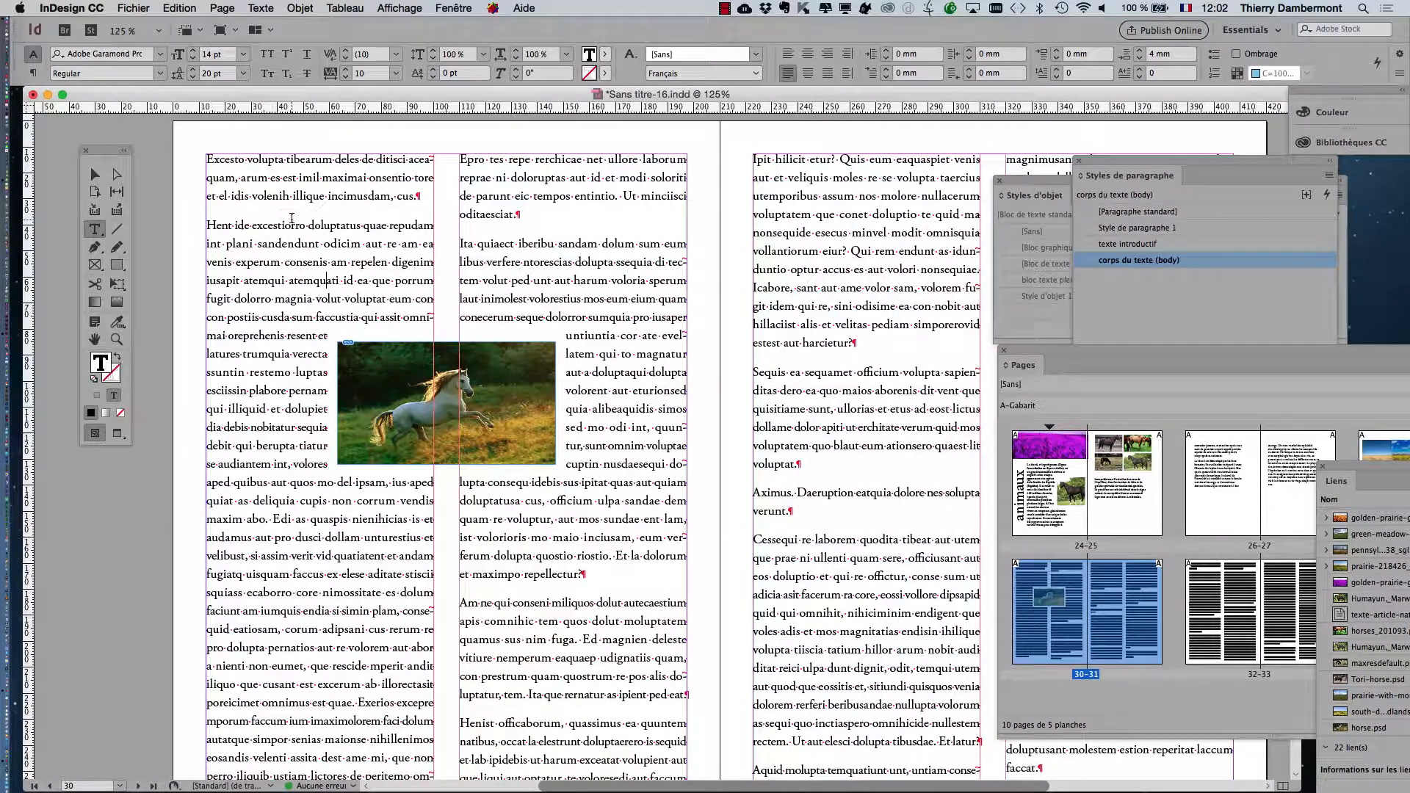
# Select the entire threaded article text running through pages 30-31 and delete it
pyautogui.click(301, 290)
pyautogui.click(617, 282)
pyautogui.click(782, 343)
pyautogui.click(346, 535)
pyautogui.press('super+minus')
pyautogui.press('super+minus')
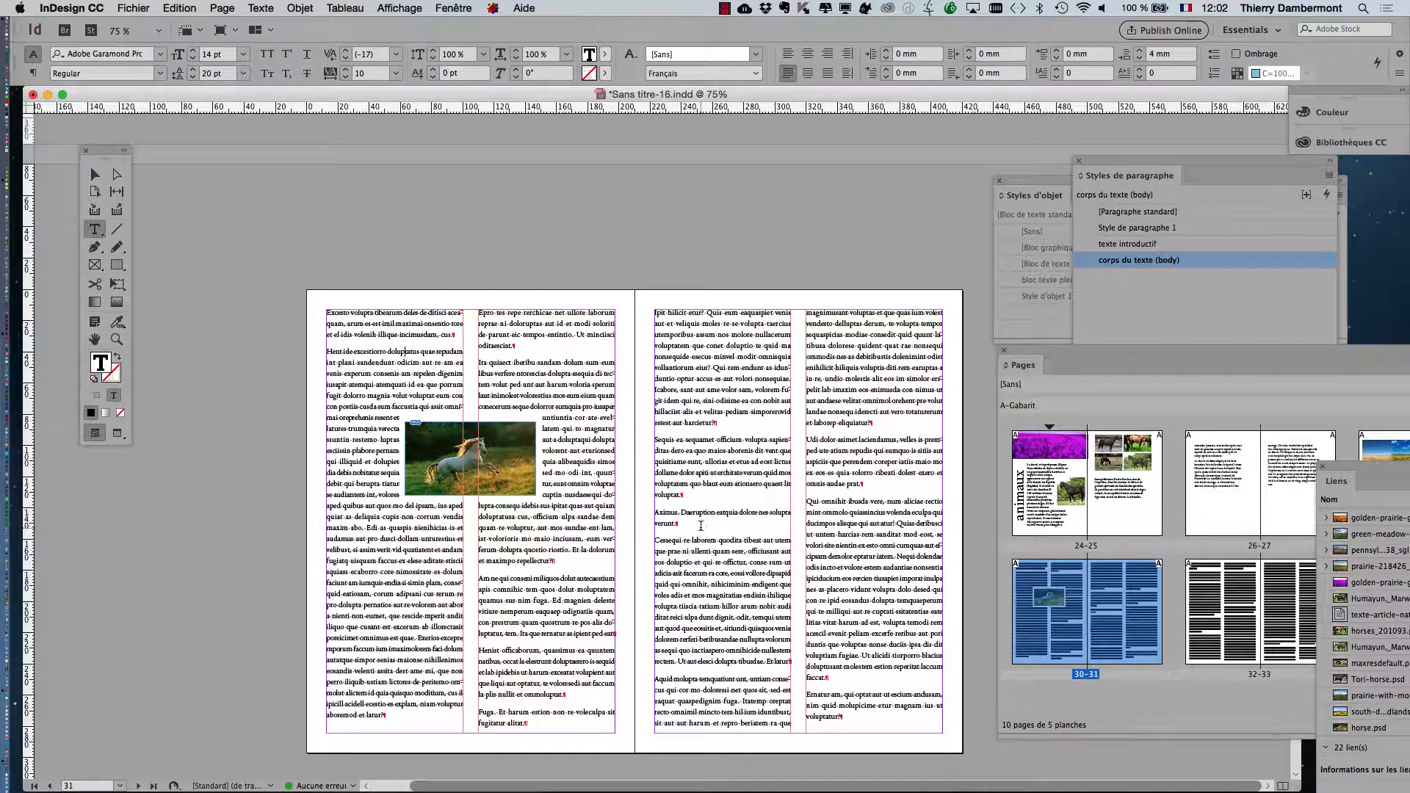
pyautogui.click(739, 469)
pyautogui.press('super+a')
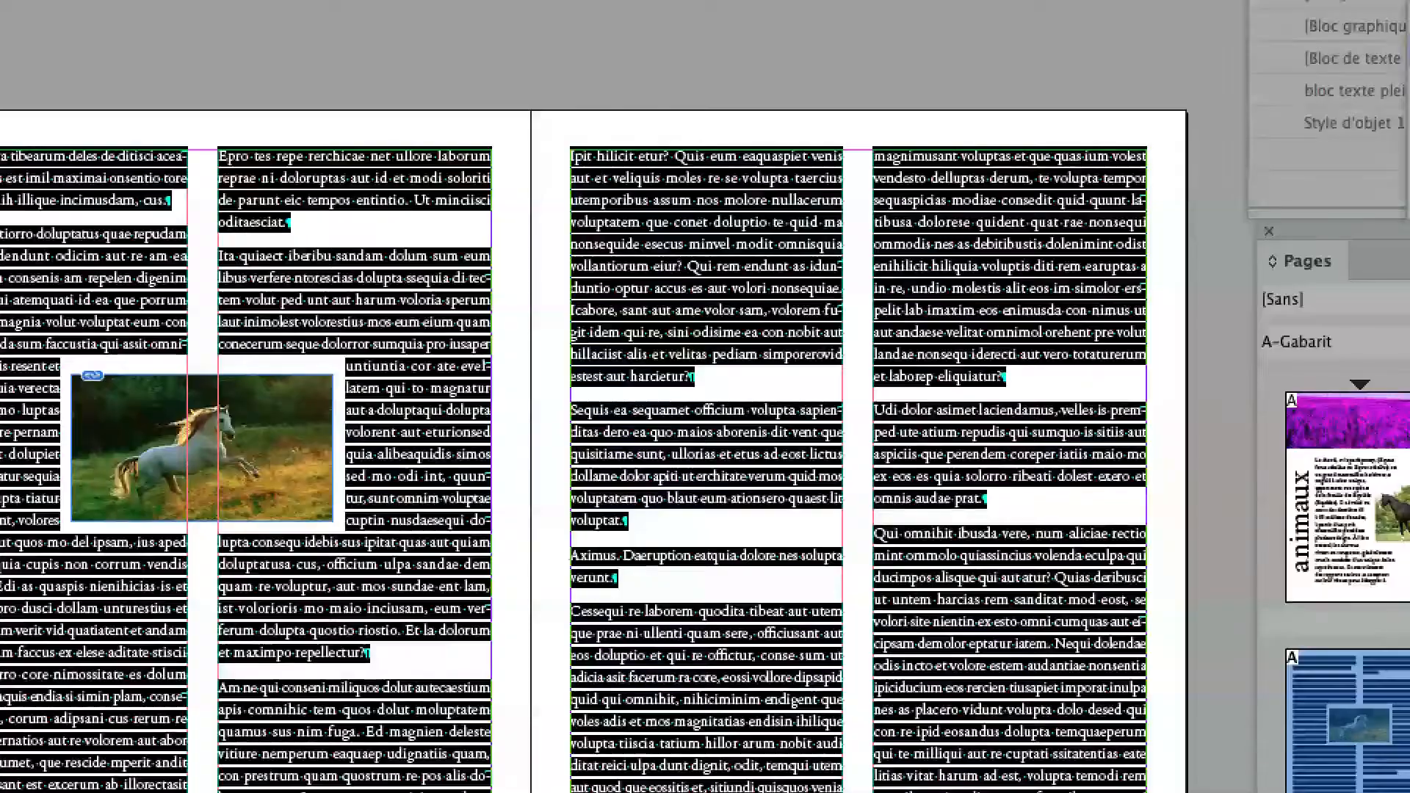
pyautogui.press('Delete')
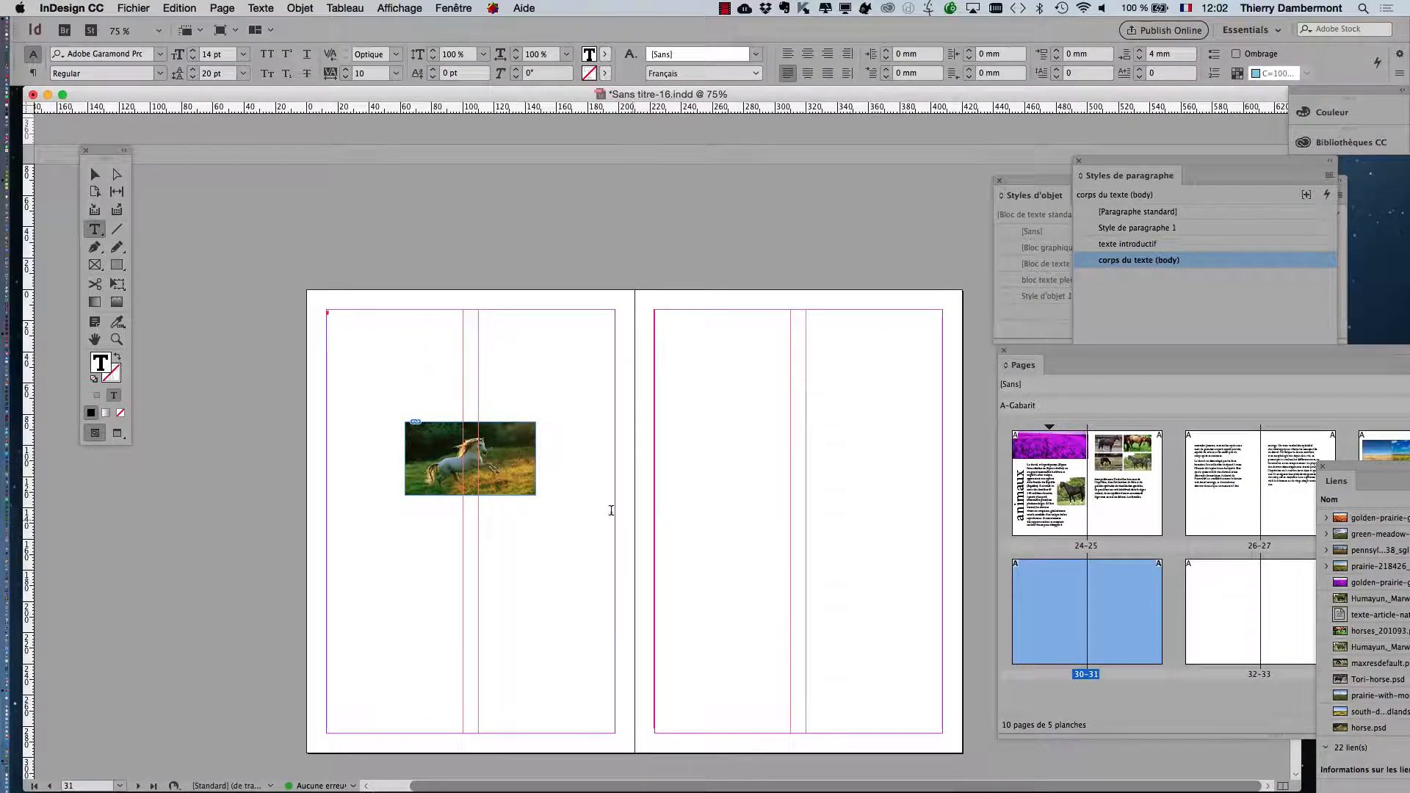
# Select the emptied text frame on page 30 and examine how the frames are threaded across the spreads
pyautogui.press('Escape')
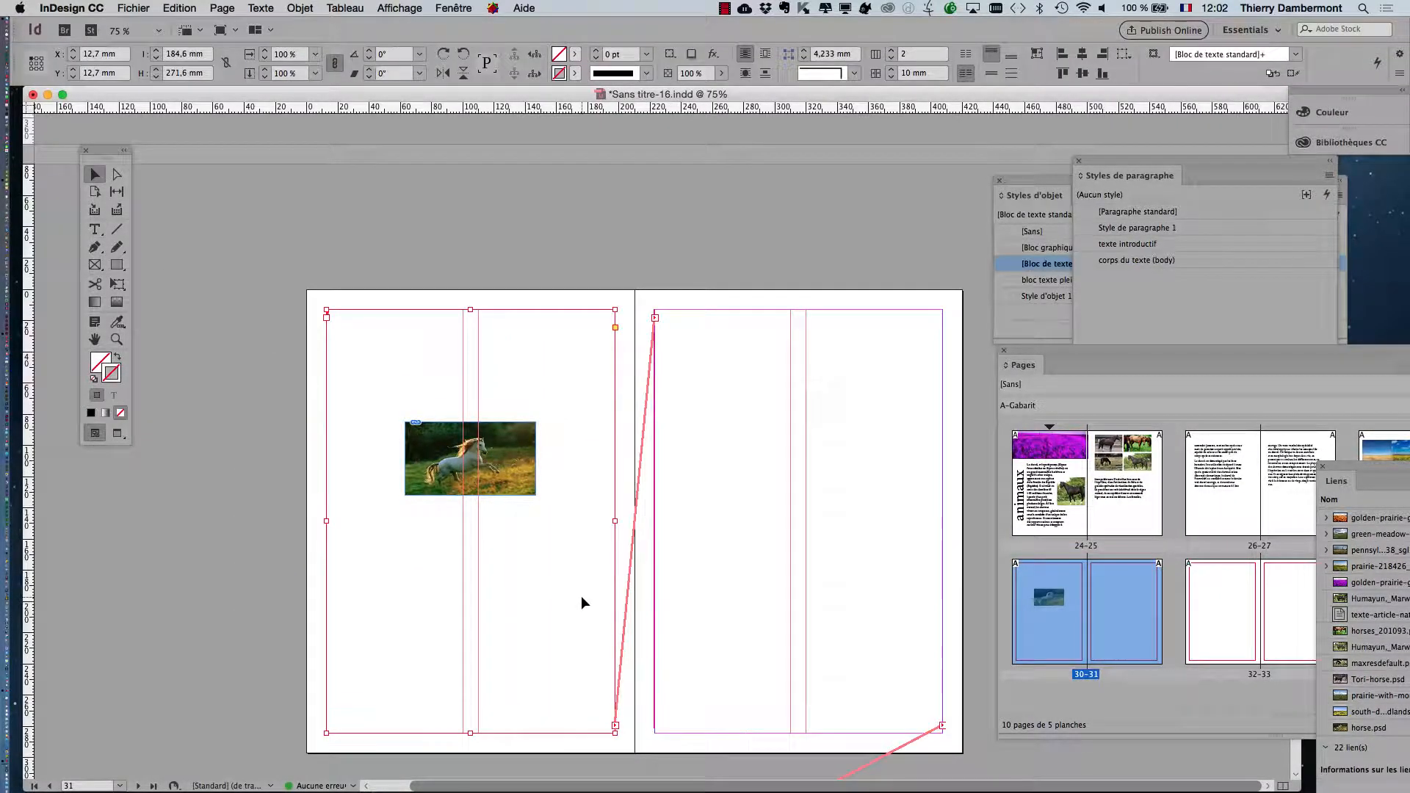
pyautogui.scroll(-3, 580, 596)
pyautogui.press('super+minus')
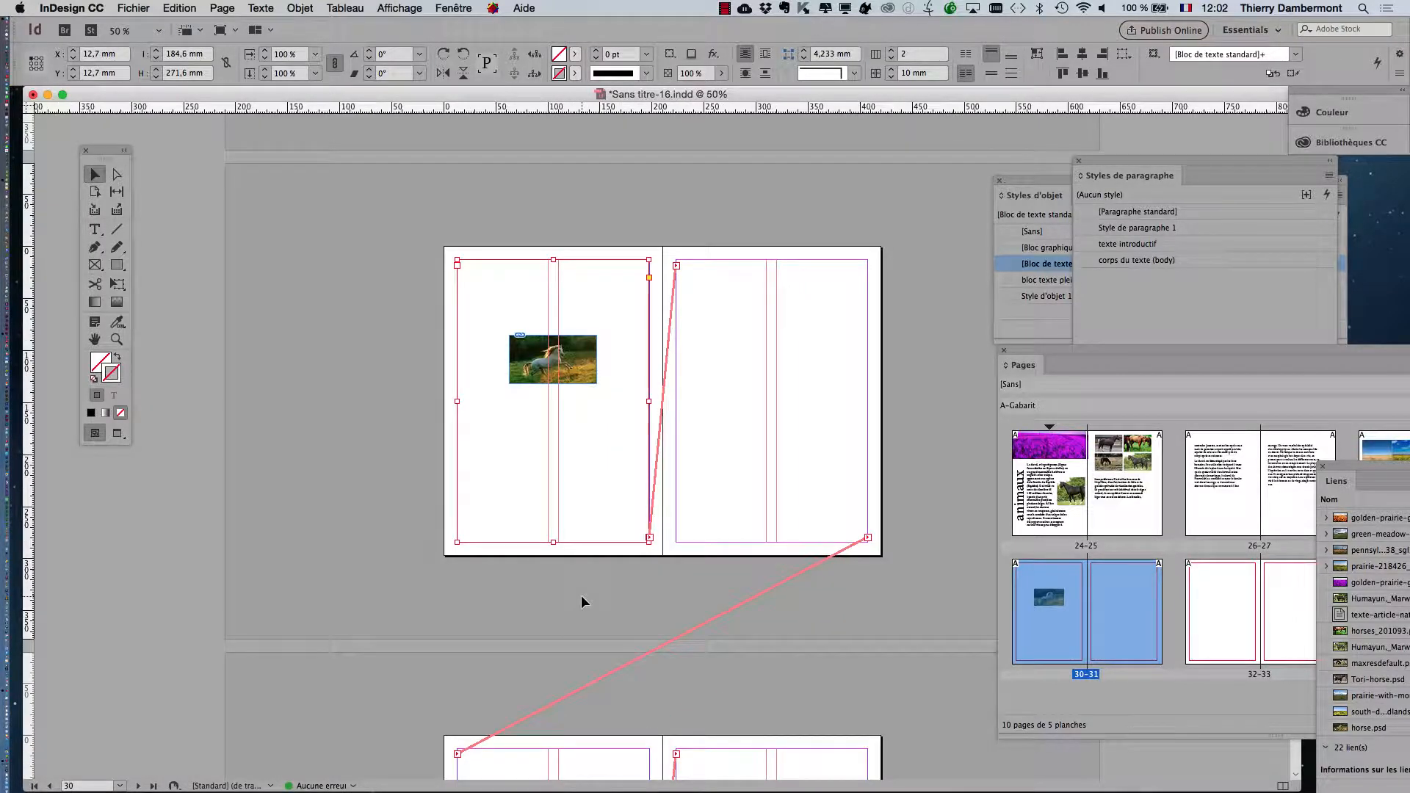
pyautogui.press('super+minus')
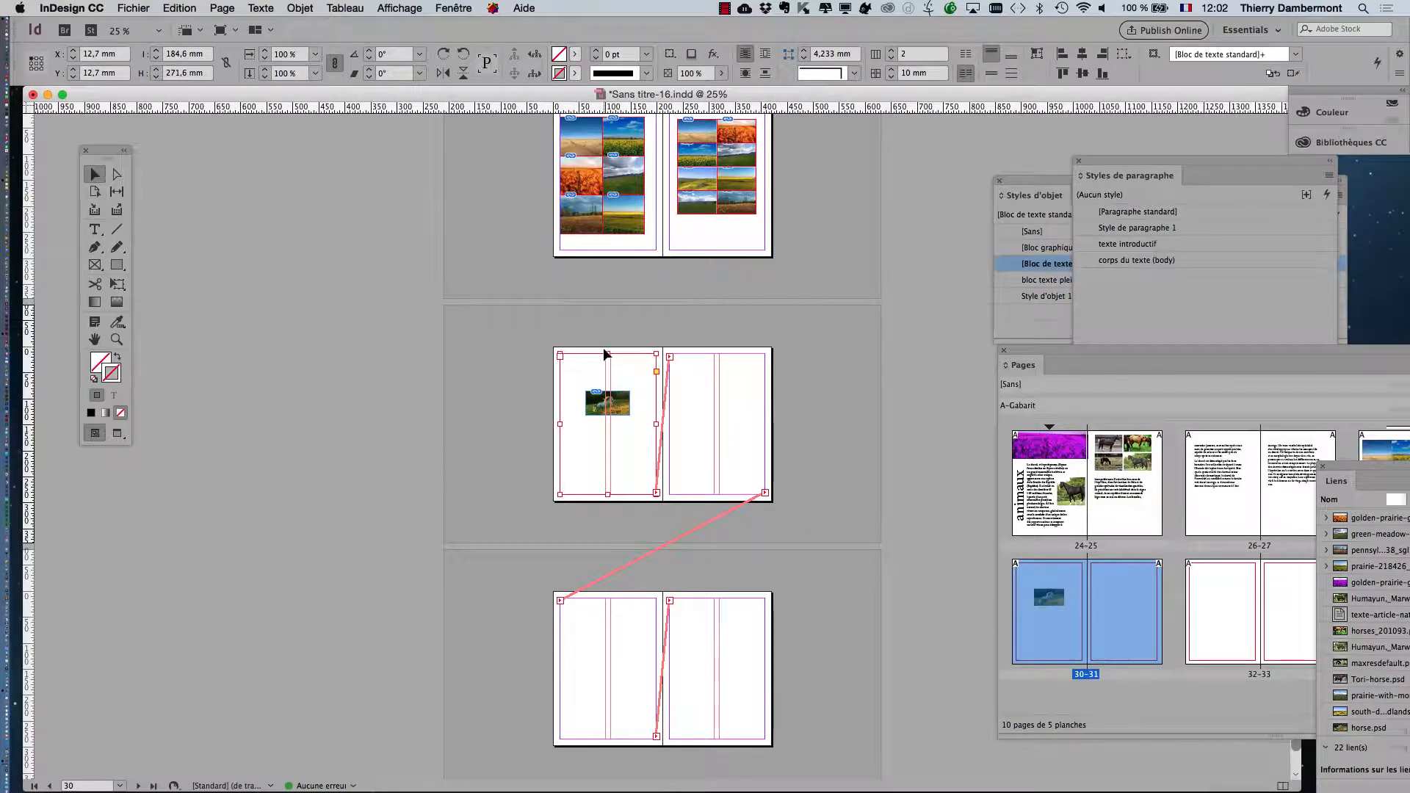
pyautogui.press('super+1')
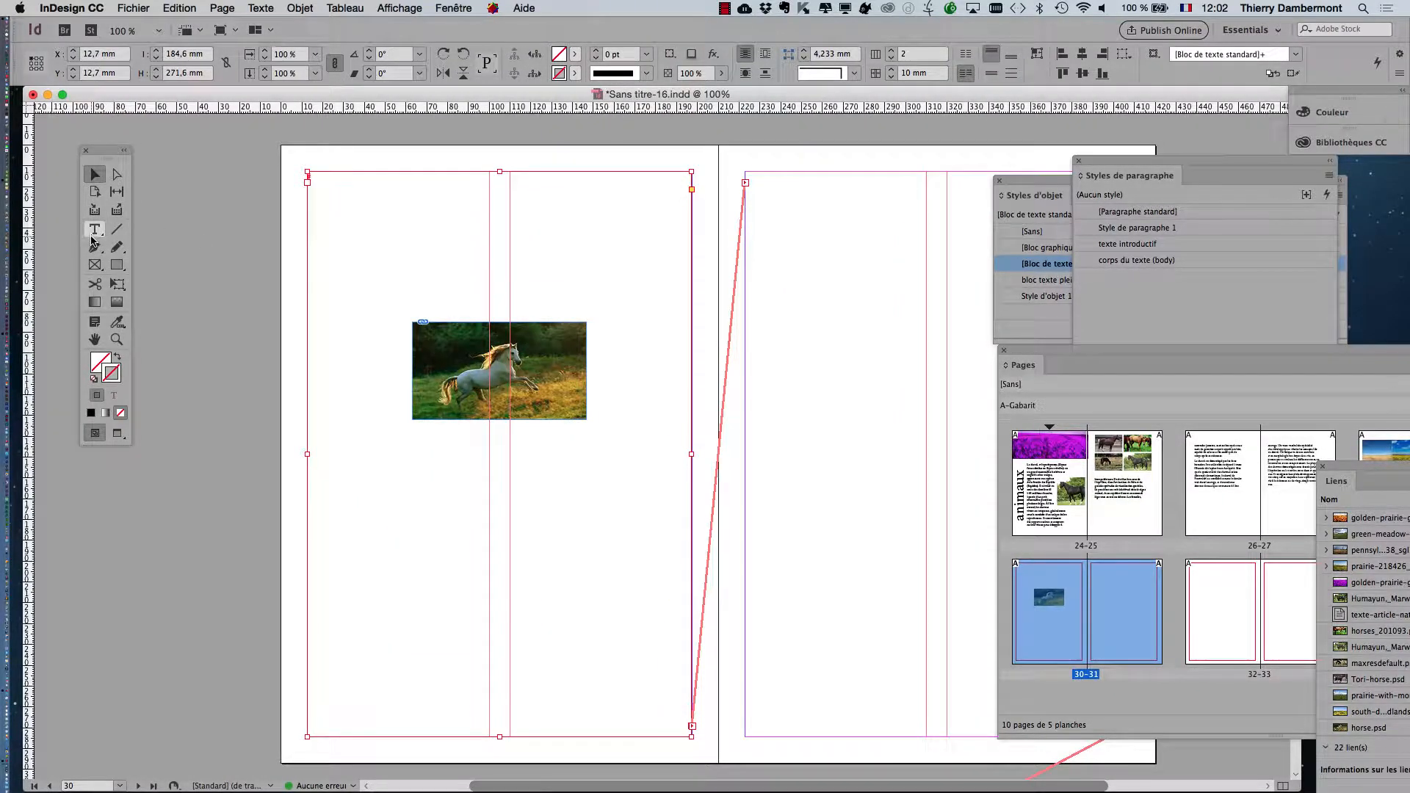
# Import texte-article-nature-02.txt from the Links folder into the empty threaded text frame on page 30
pyautogui.click(92, 232)
pyautogui.click(344, 210)
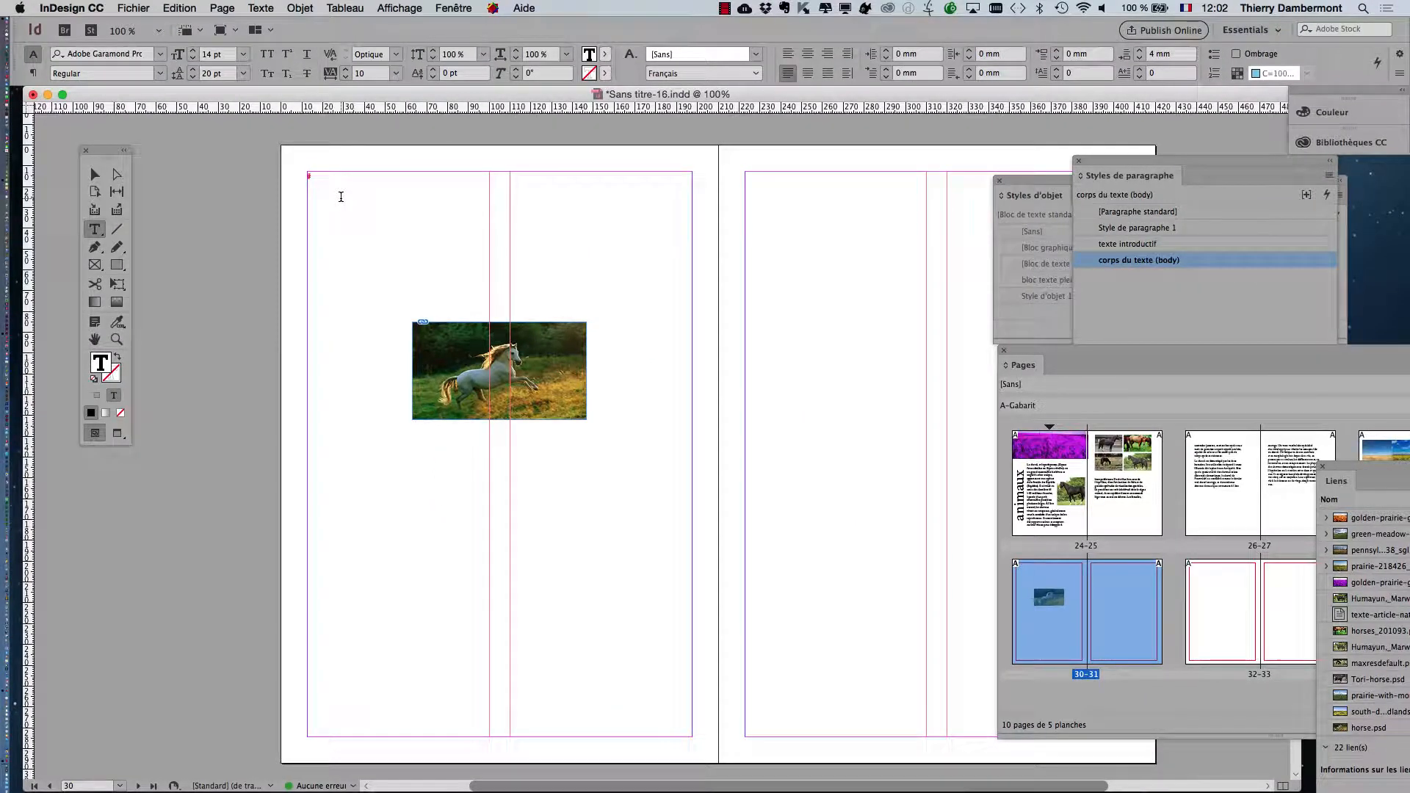
pyautogui.click(133, 8)
pyautogui.click(168, 198)
pyautogui.moveTo(521, 130); pyautogui.dragTo(683, 230)
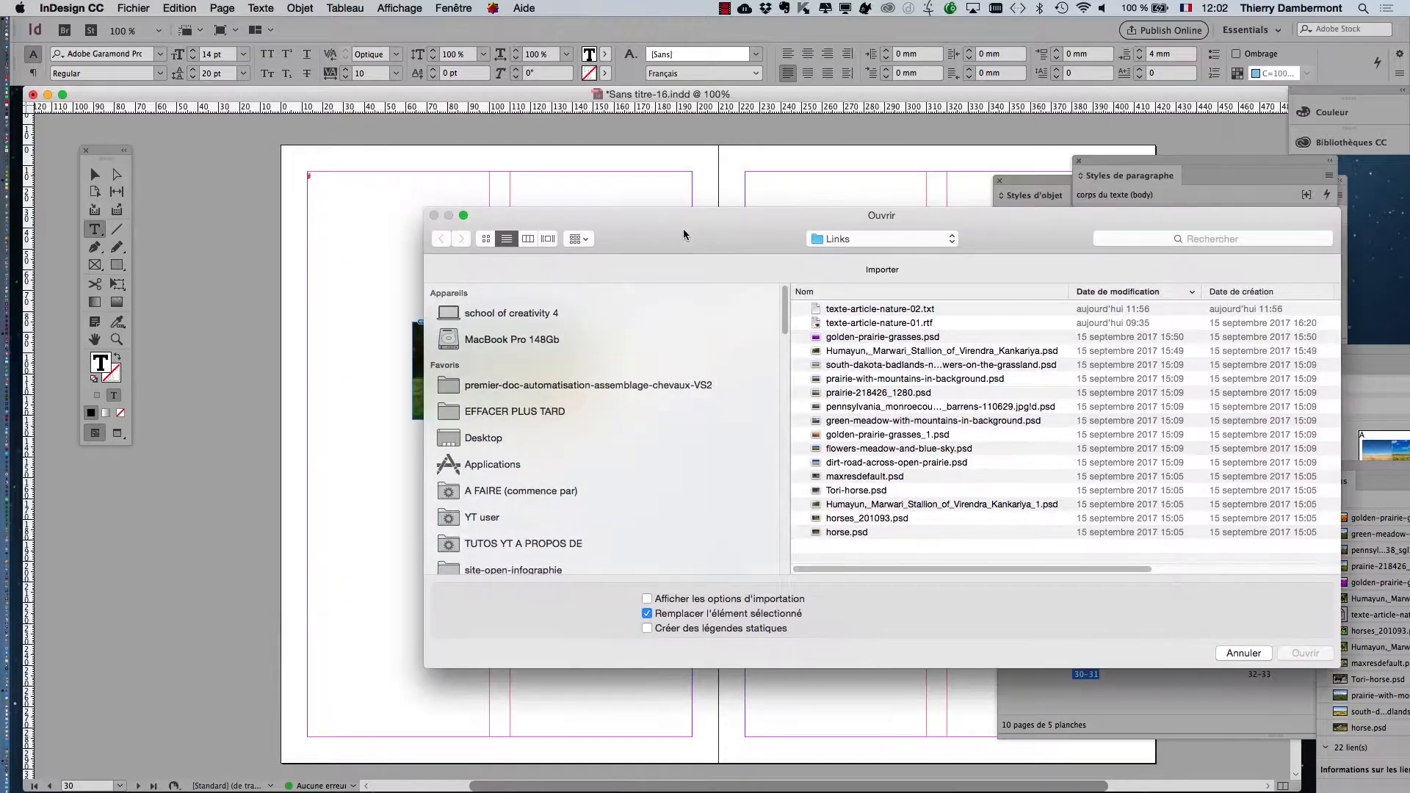
pyautogui.click(949, 308)
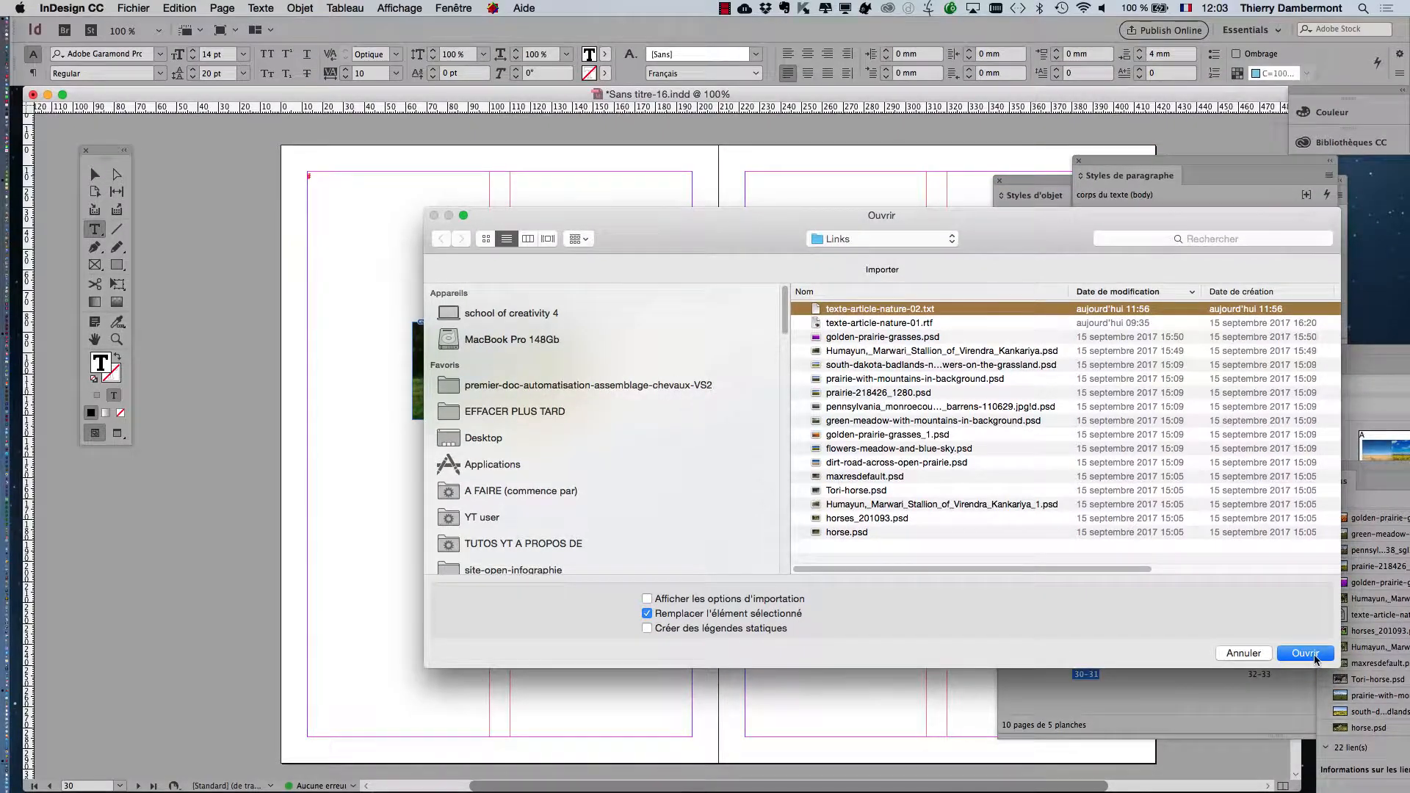
pyautogui.click(1313, 656)
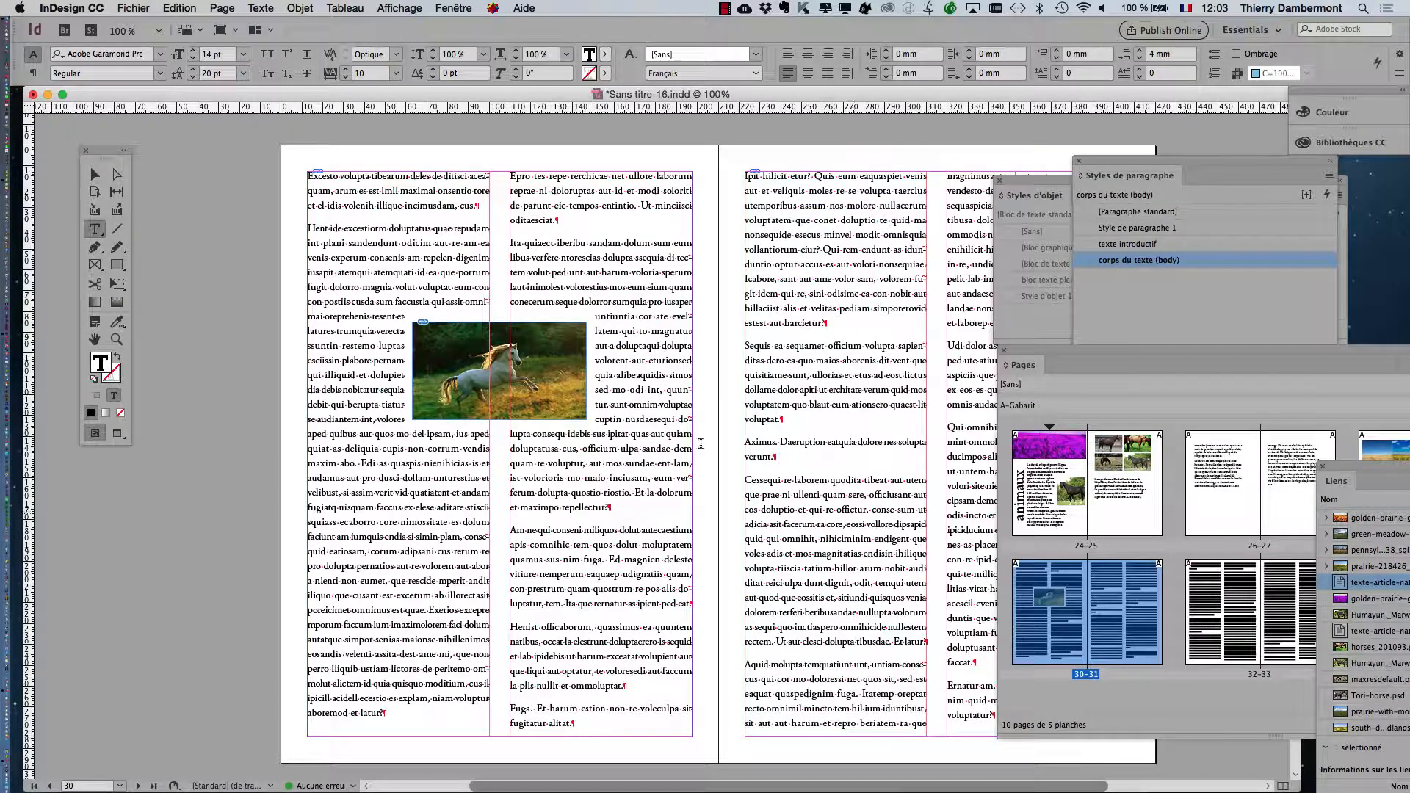
# Select the text frame on page 30 and examine the imported text's flow through the threaded frames
pyautogui.click(94, 175)
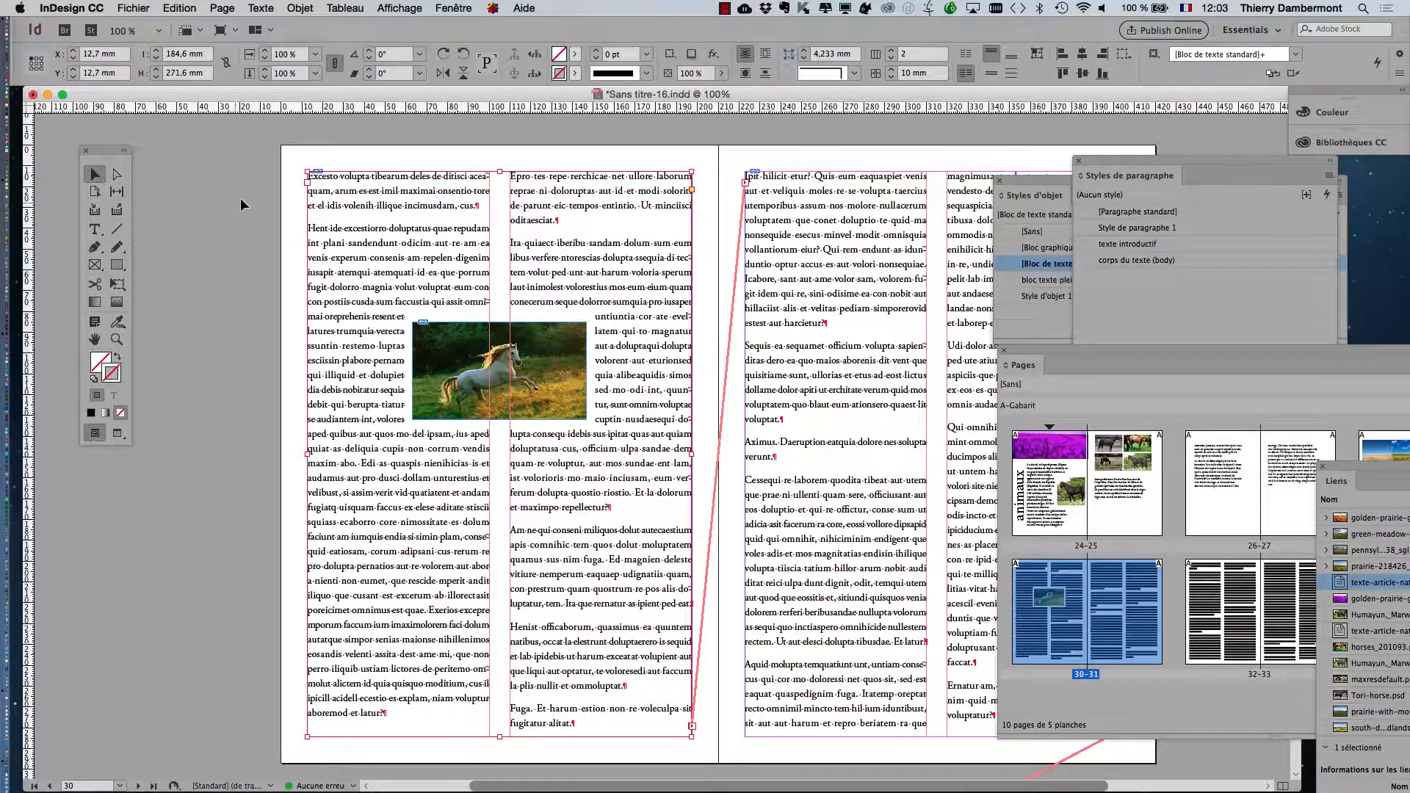
pyautogui.click(95, 340)
pyautogui.press('super+minus')
pyautogui.scroll(-5, 778, 442)
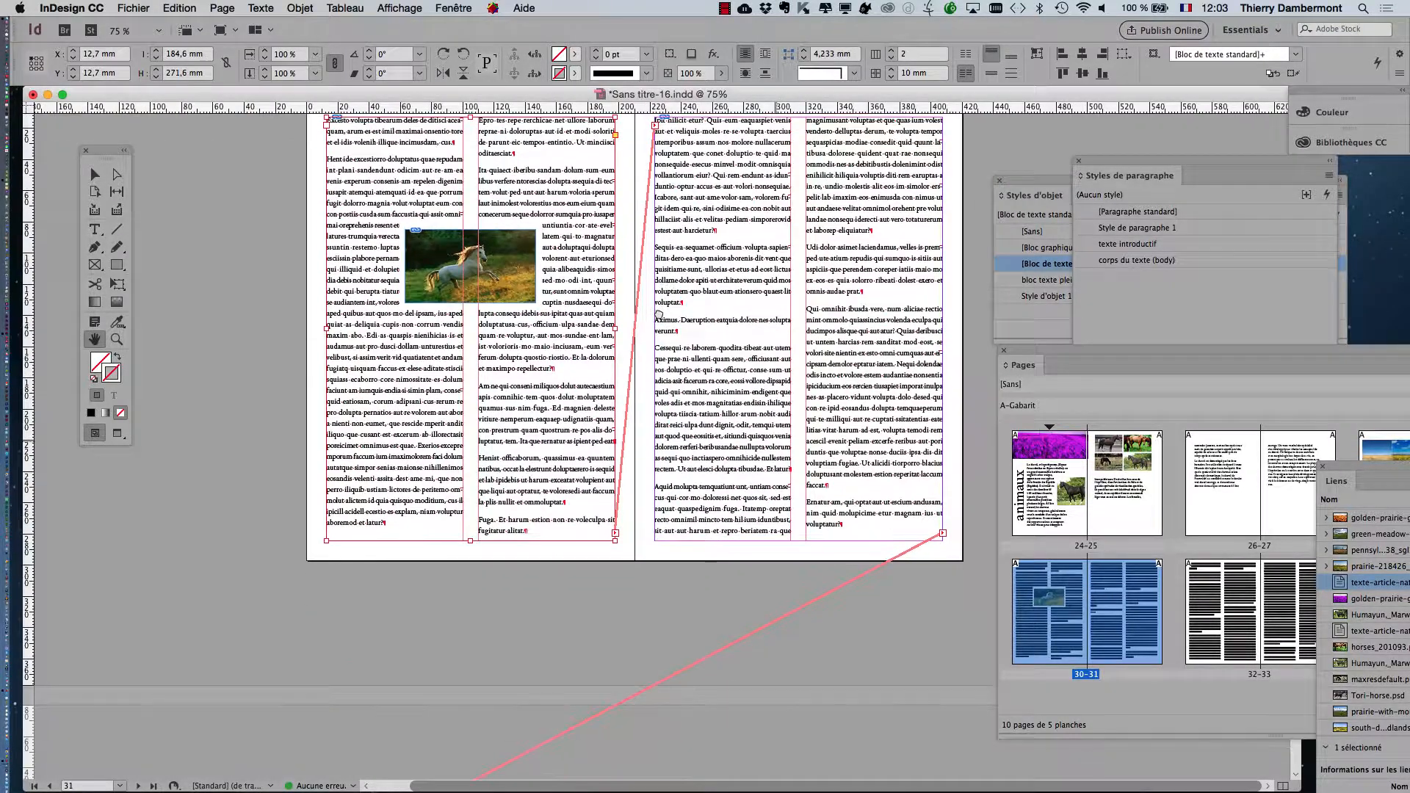
# Place the text cursor in the page 30 text and check the paragraph style applied across the whole imported article
pyautogui.scroll(-10, 707, 506)
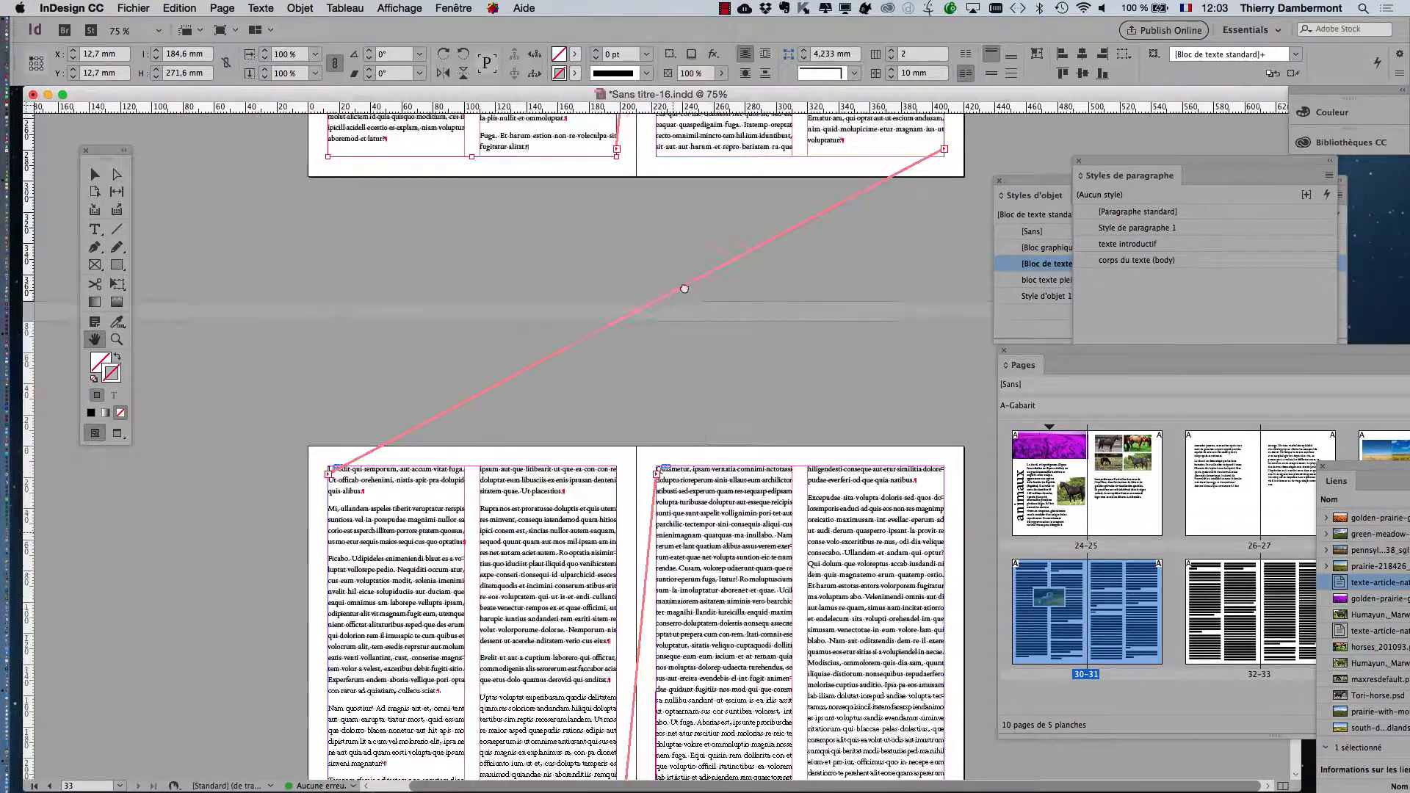
pyautogui.scroll(10, 748, 558)
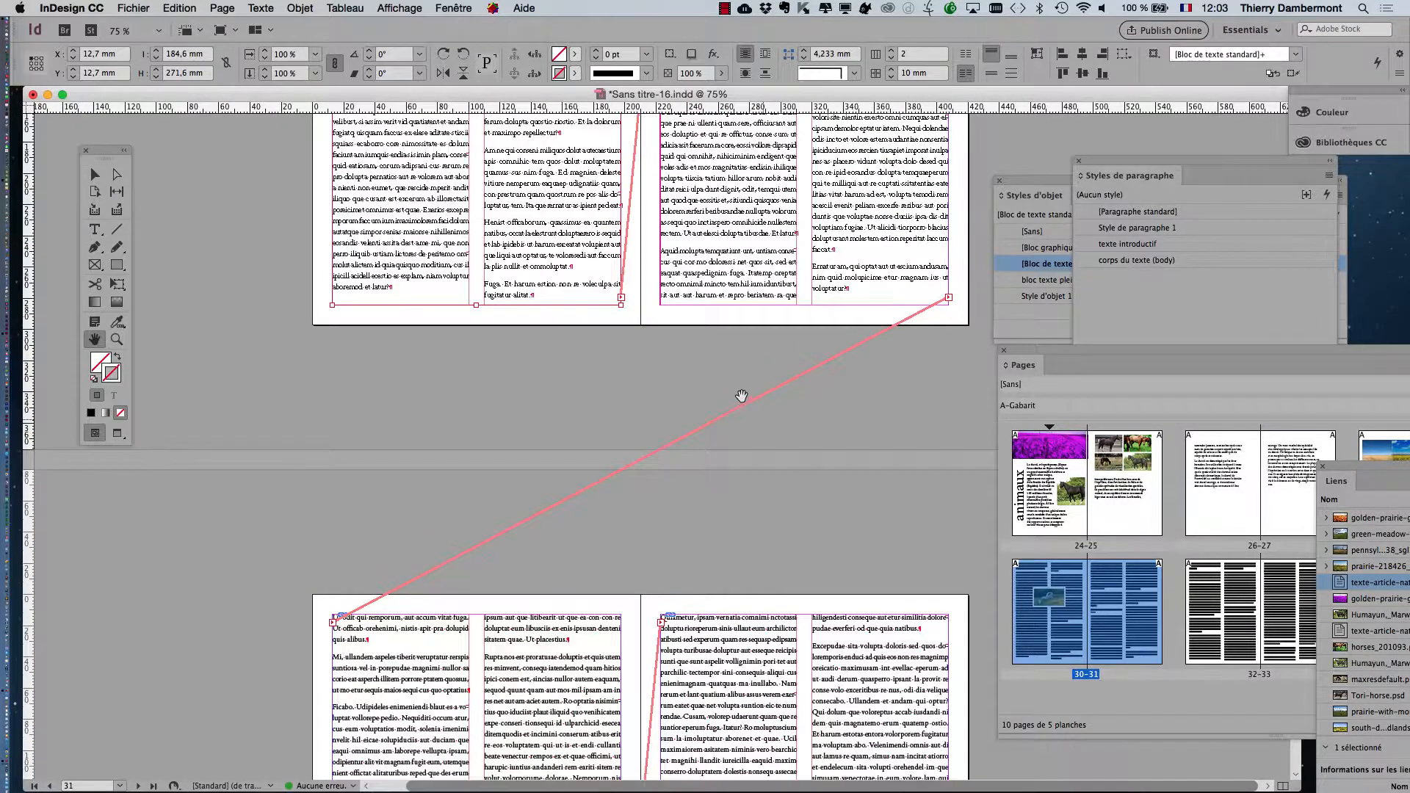
pyautogui.scroll(5, 749, 622)
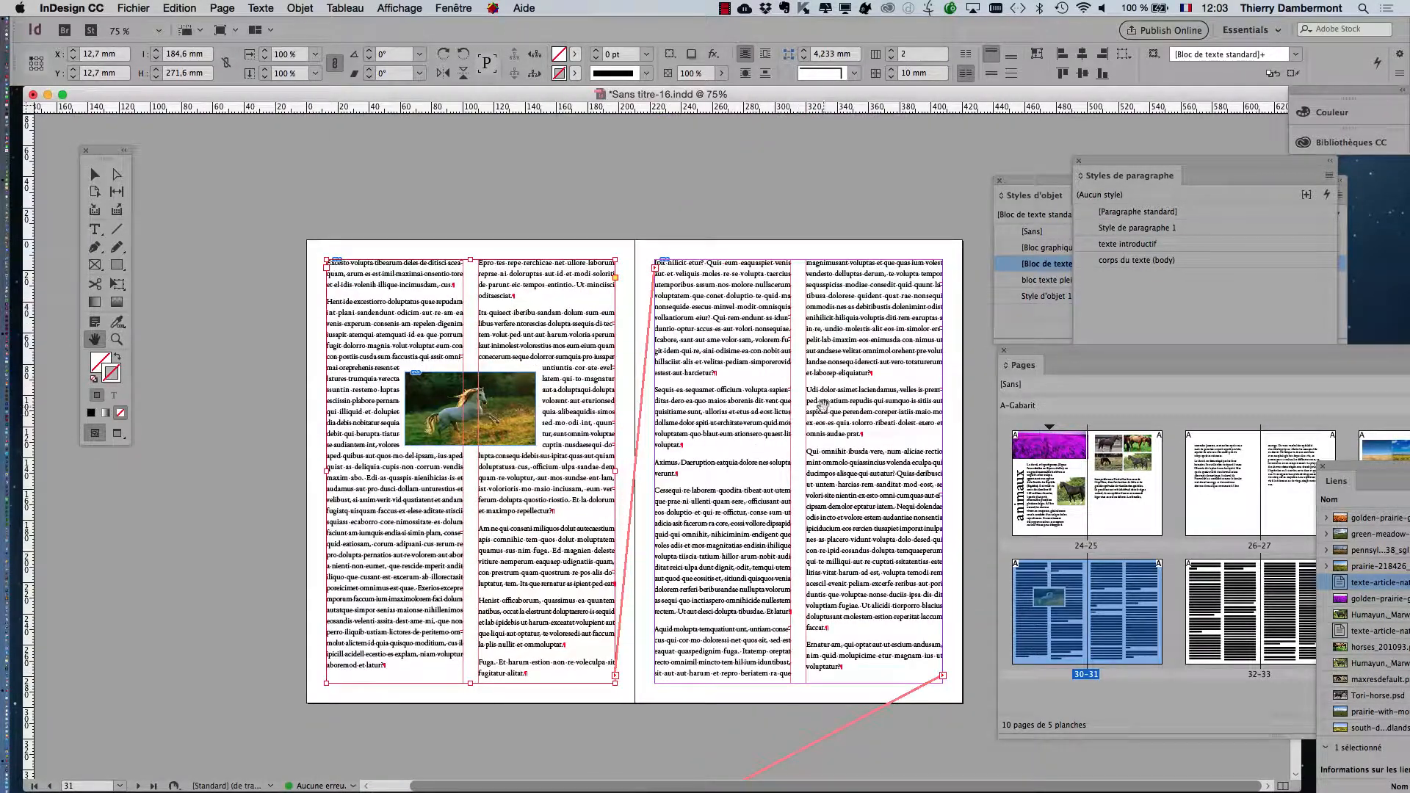
pyautogui.scroll(2, 411, 281)
pyautogui.moveTo(523, 296); pyautogui.dragTo(421, 269)
pyautogui.click(95, 229)
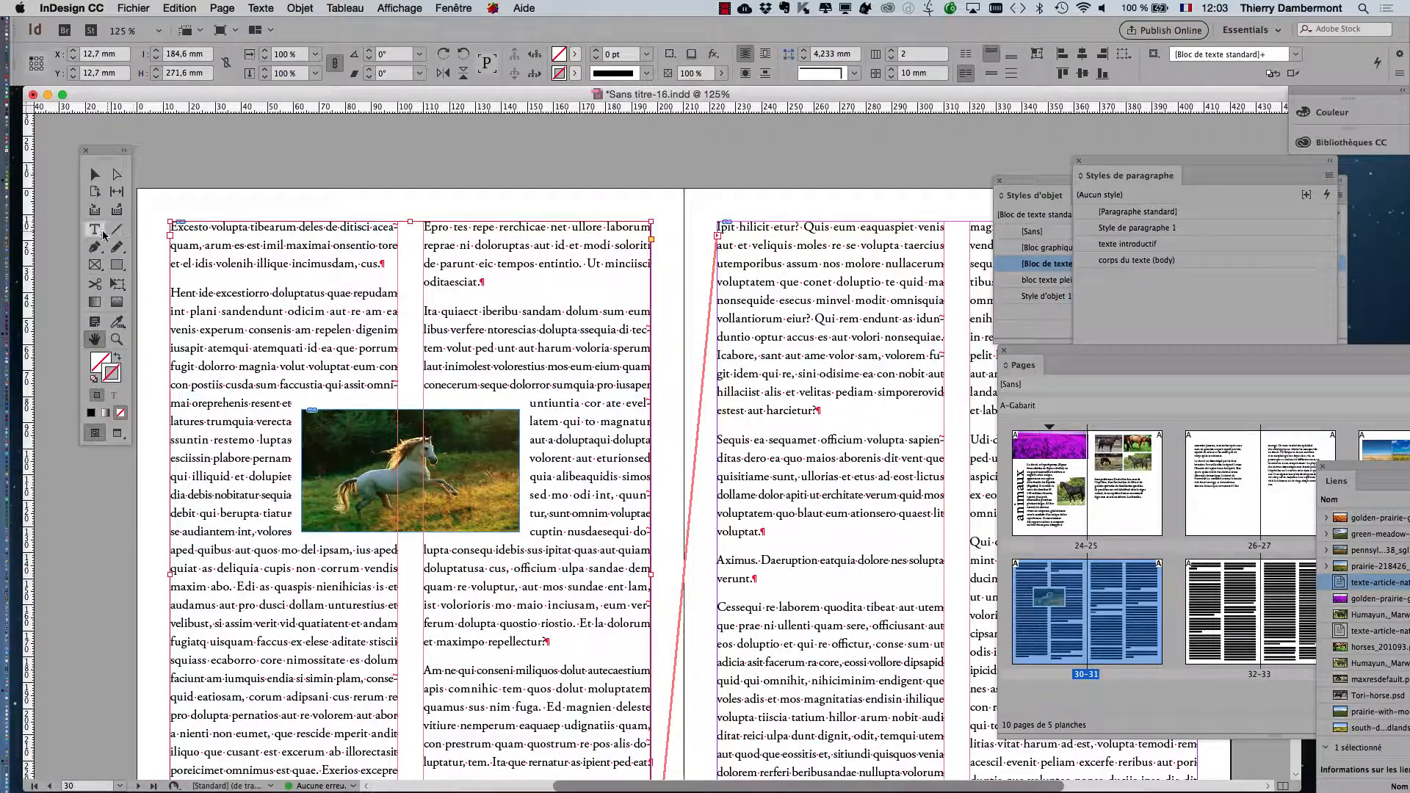
pyautogui.click(289, 265)
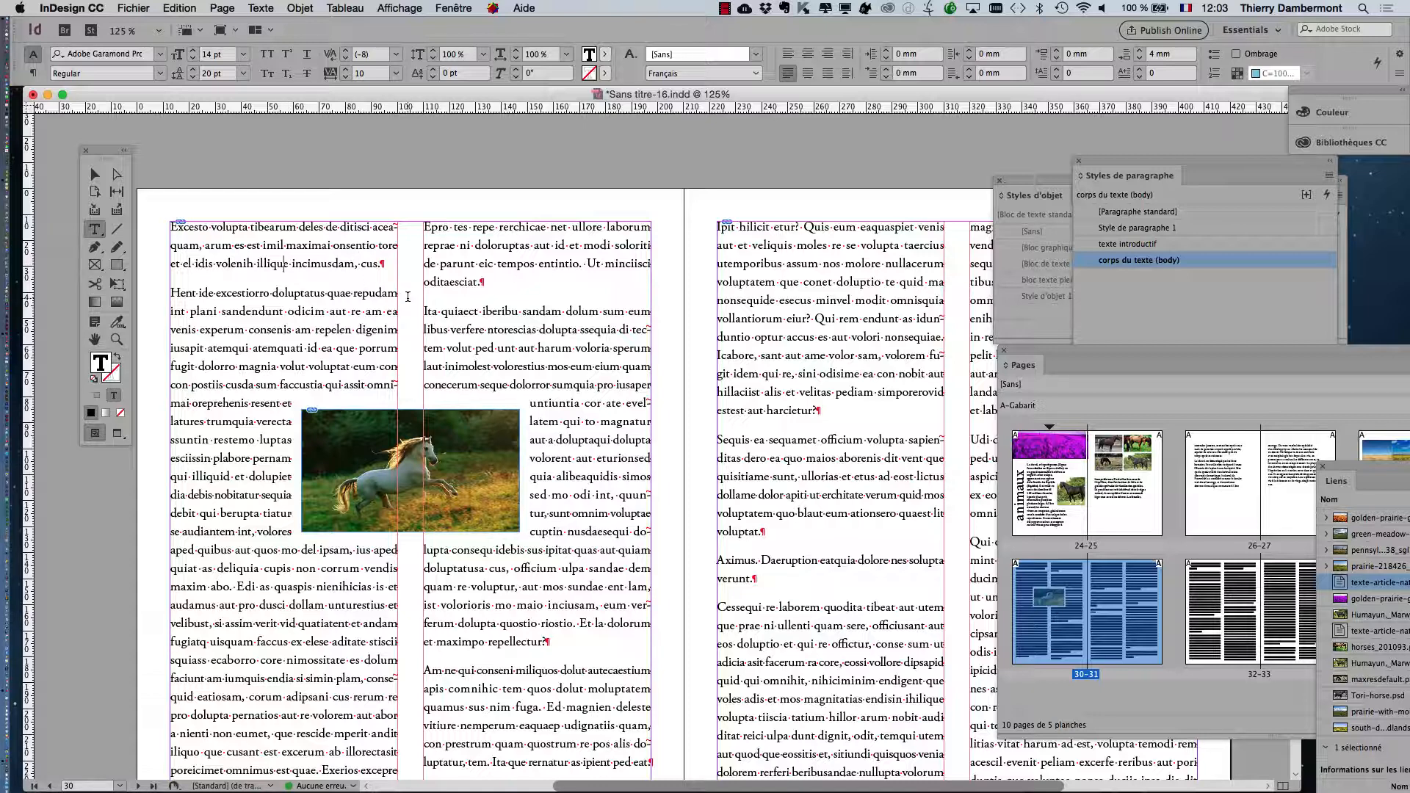
pyautogui.moveTo(1178, 160); pyautogui.dragTo(689, 157)
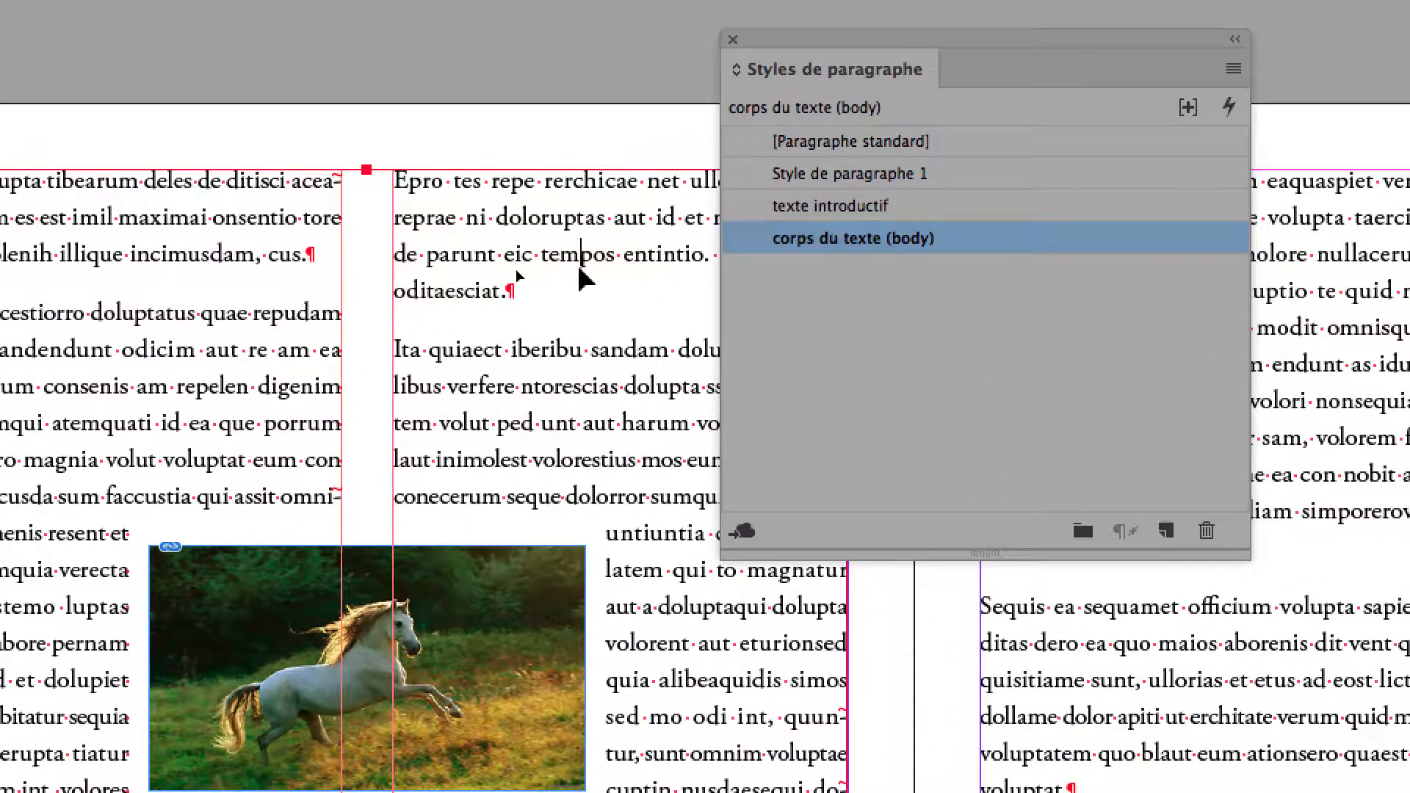
pyautogui.hotkey('ctrl', 'a')
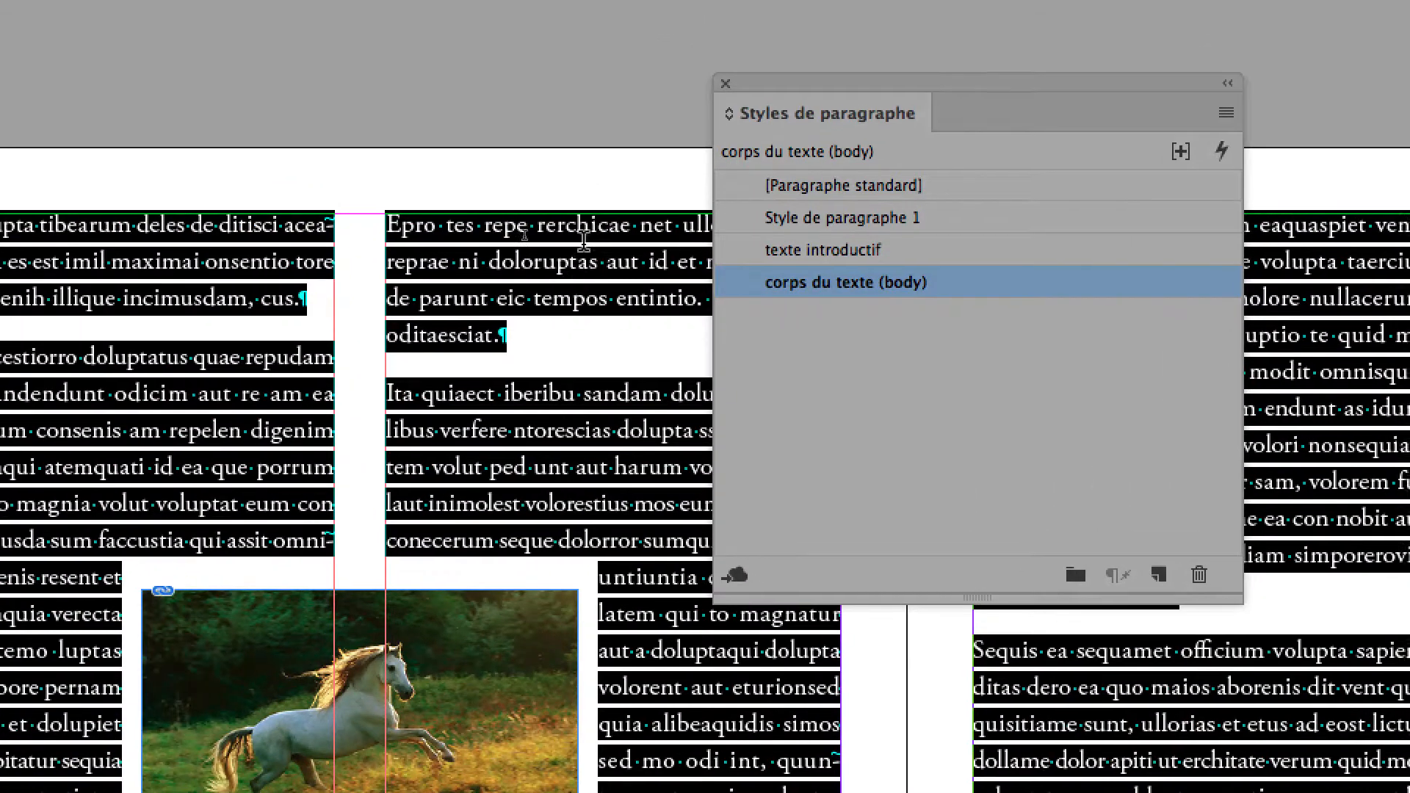
pyautogui.click(300, 238)
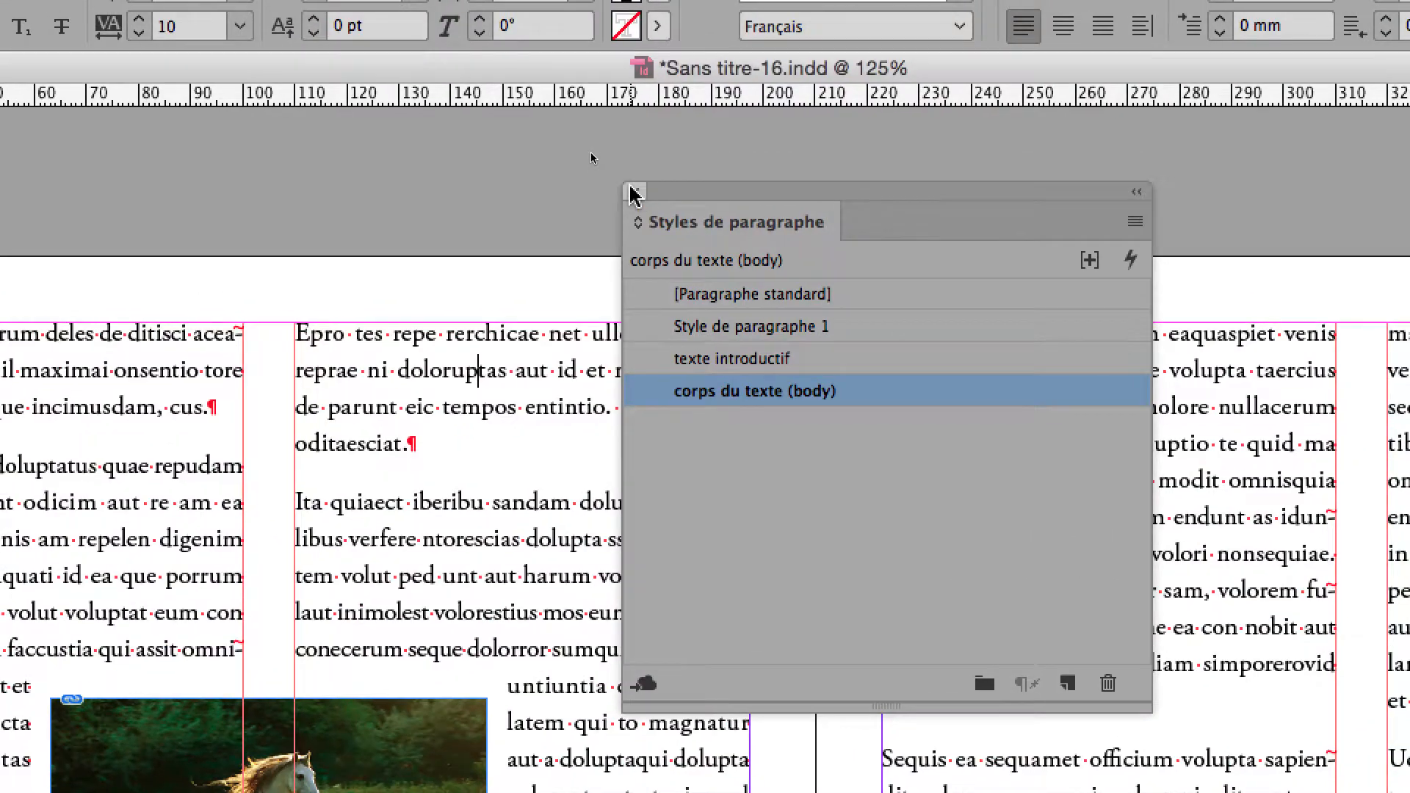
# Close the floating paragraph styles, object styles, pages and text wrap panels to clear the view of spread 30-31
pyautogui.click(733, 66)
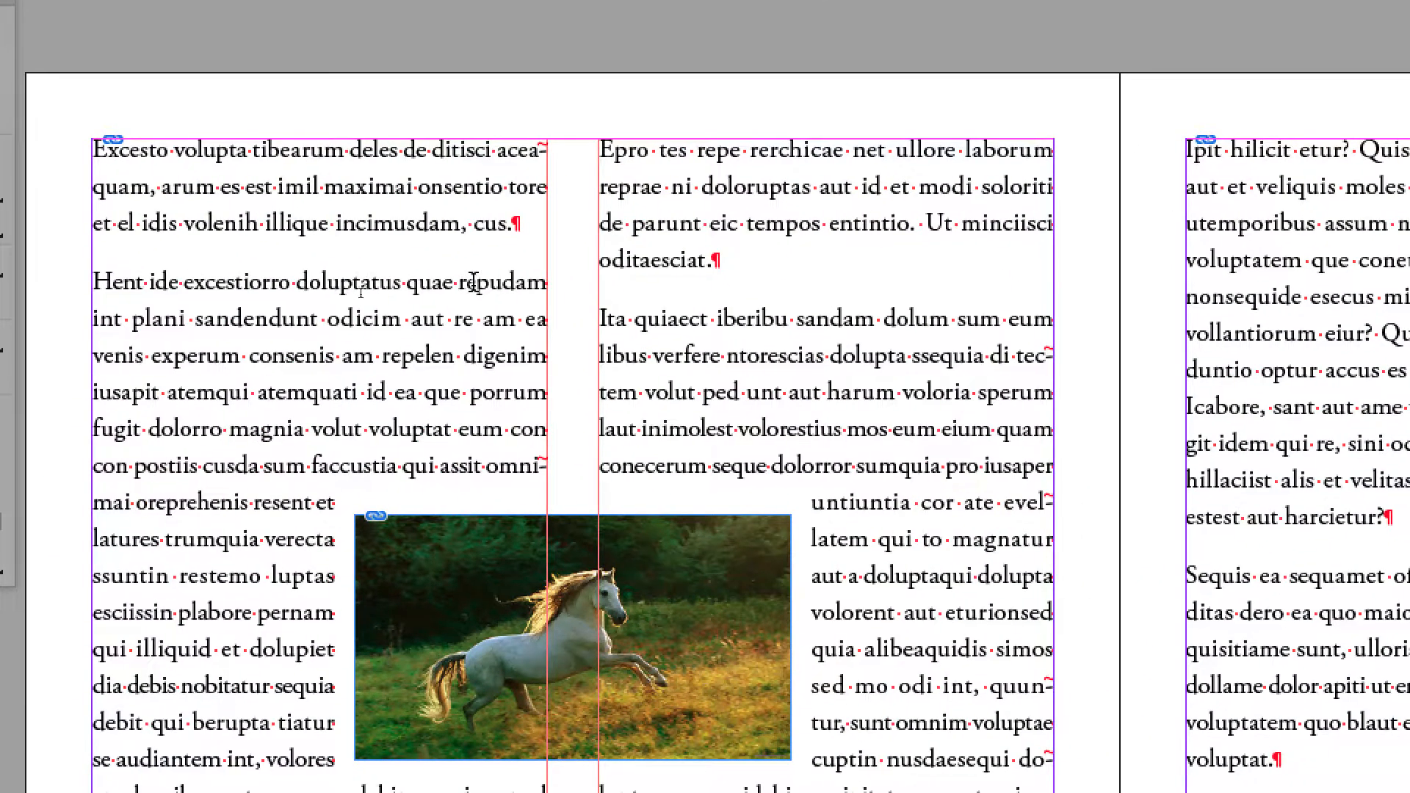
pyautogui.click(18, 332)
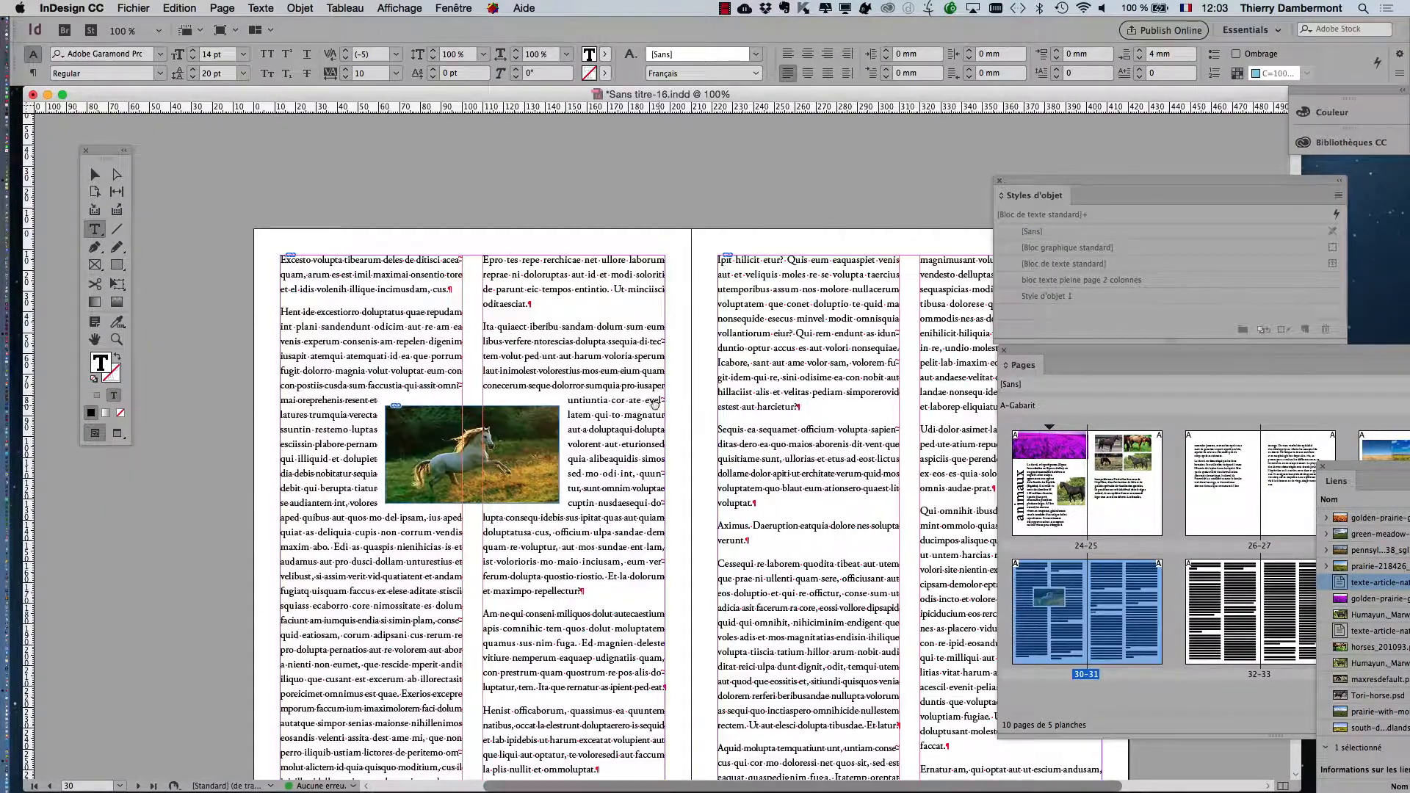
pyautogui.scroll(-5, 721, 383)
pyautogui.hscroll(5, 721, 384)
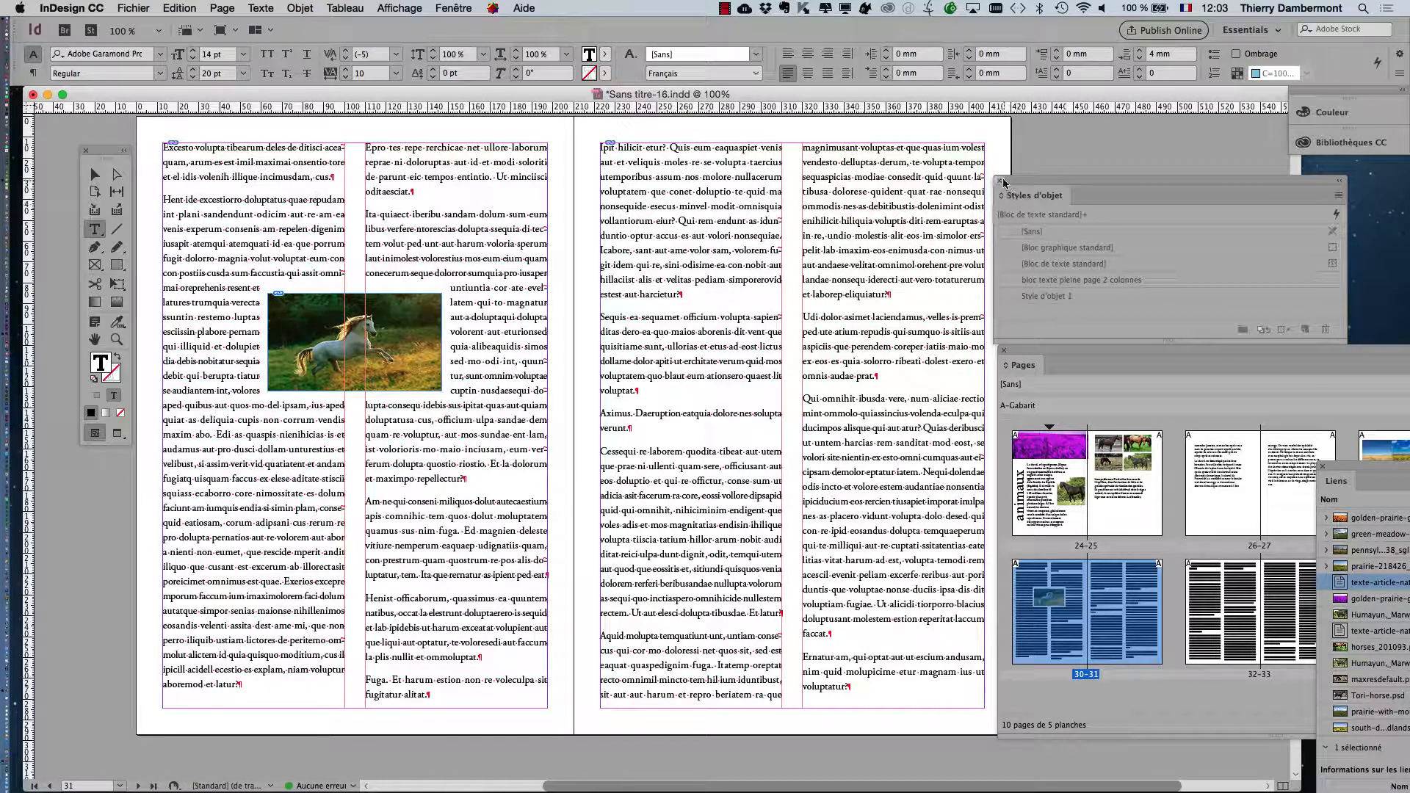
pyautogui.click(999, 181)
pyautogui.click(1004, 351)
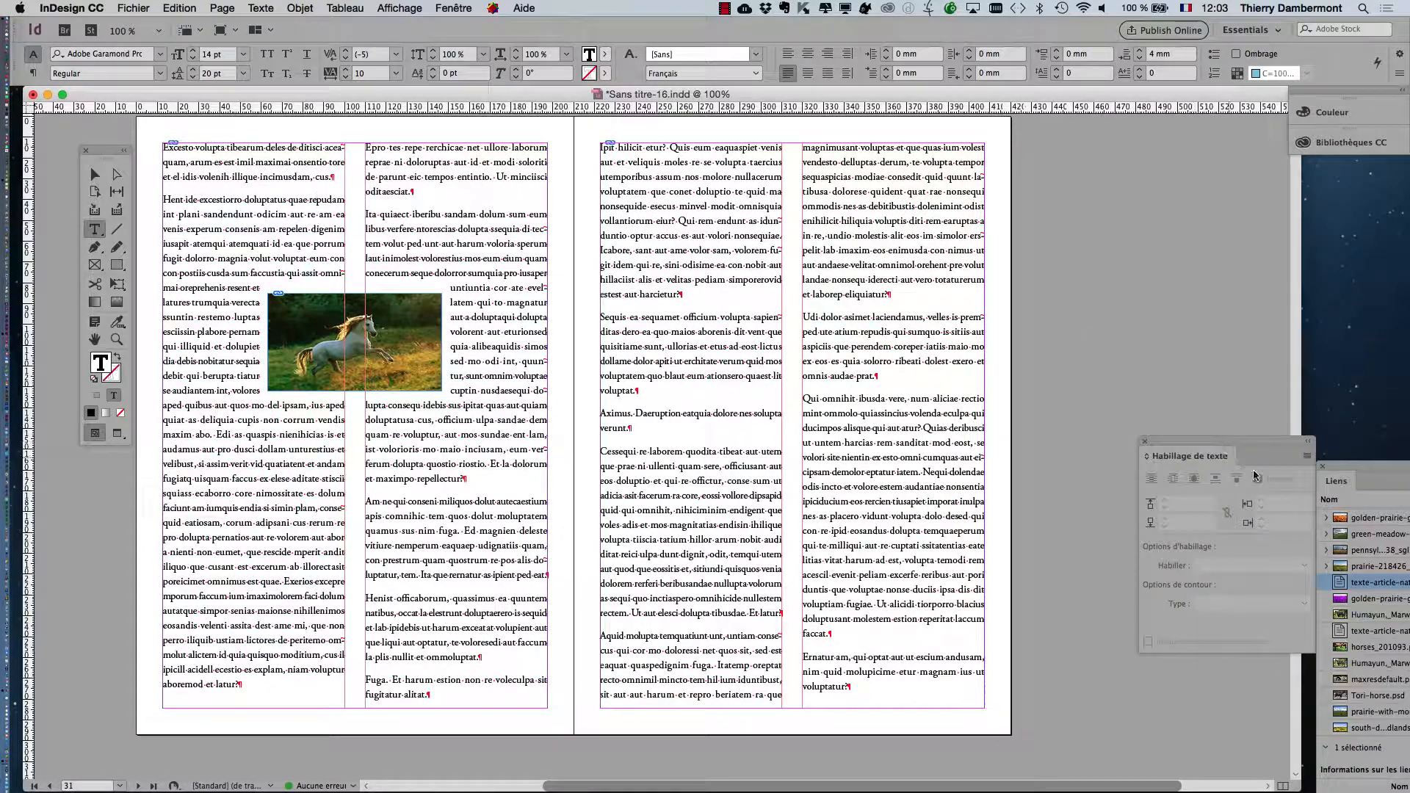
pyautogui.click(1144, 441)
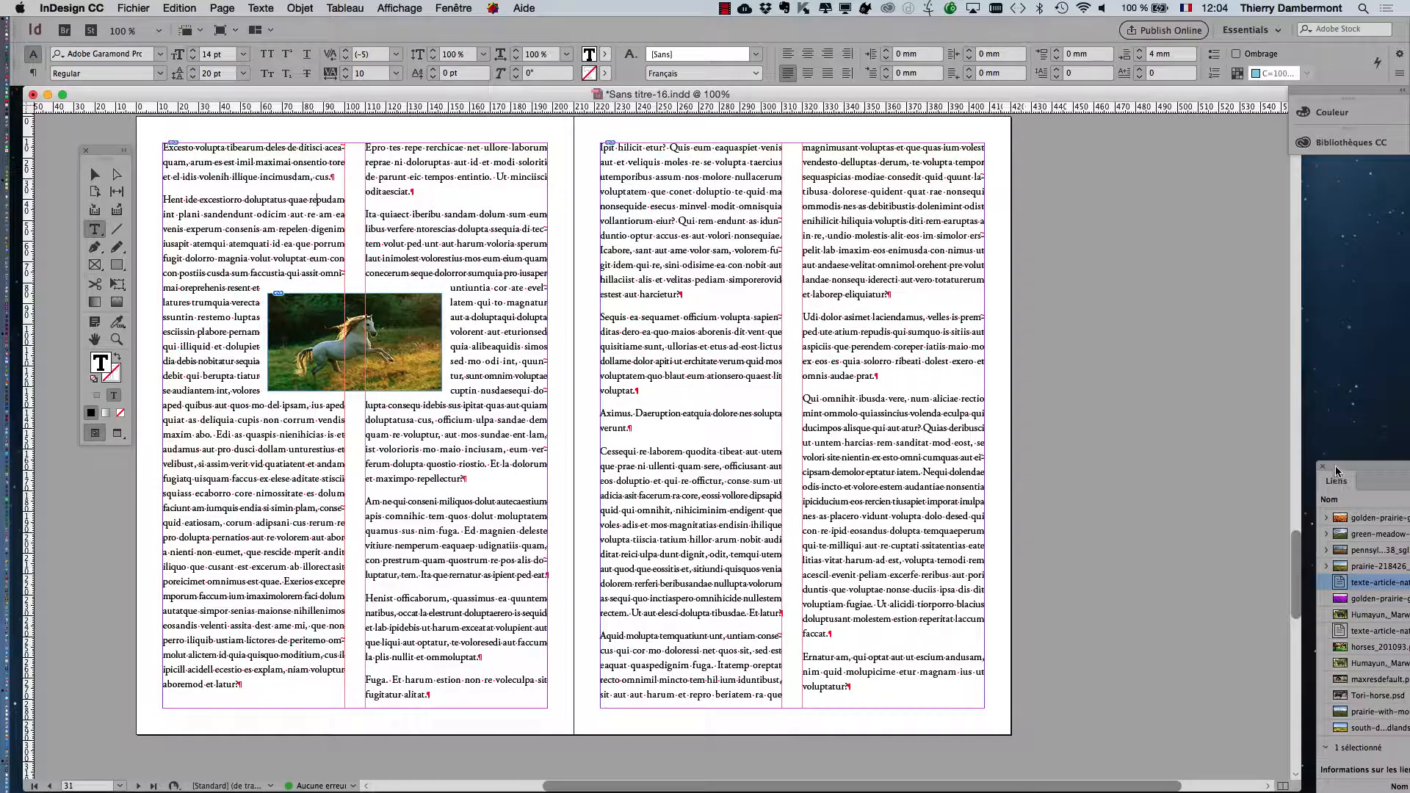
# Enlarge the list of links and inspect the link information of texte-article-nature-01.rtf and texte-article-nature-02.txt
pyautogui.moveTo(1333, 474); pyautogui.dragTo(705, 119)
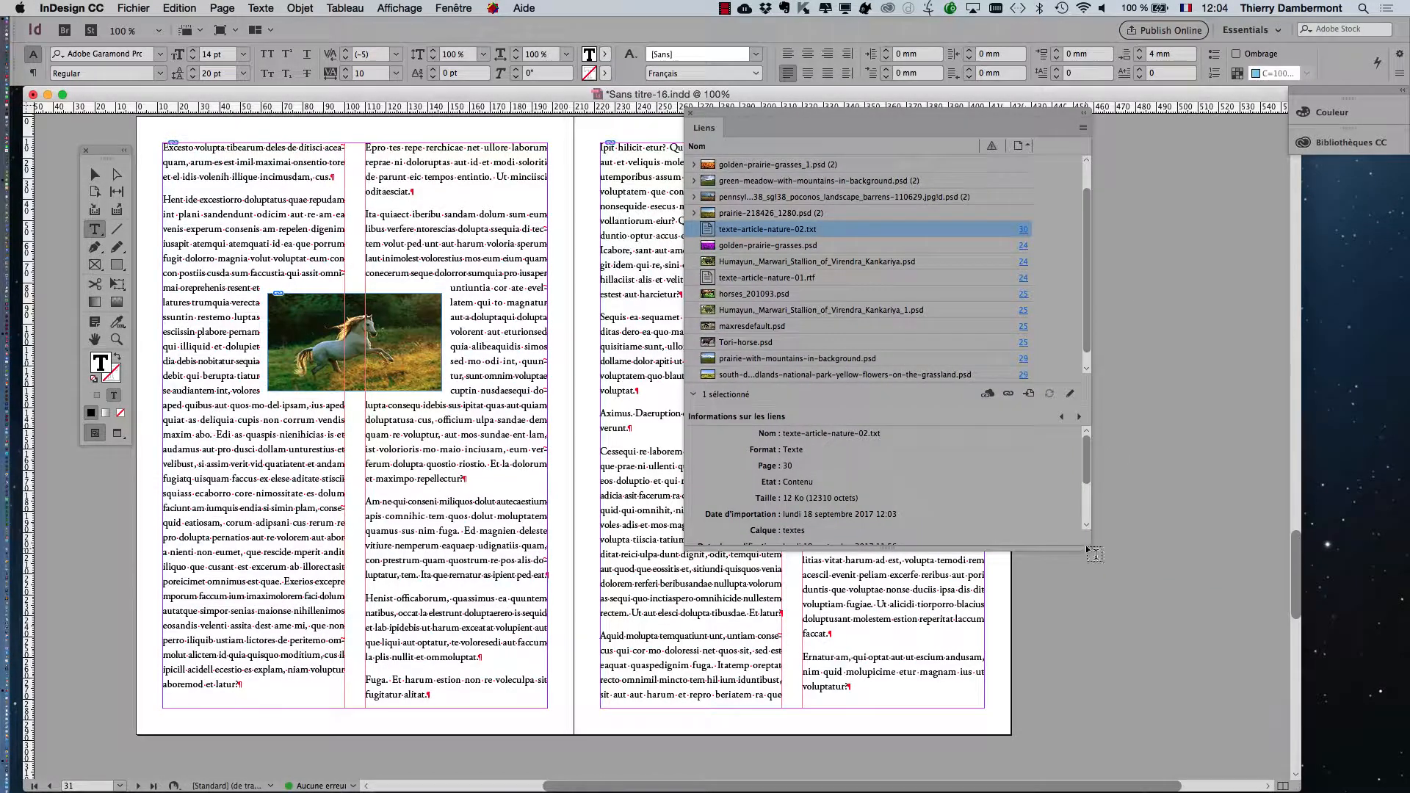
pyautogui.moveTo(1086, 549); pyautogui.dragTo(1154, 678)
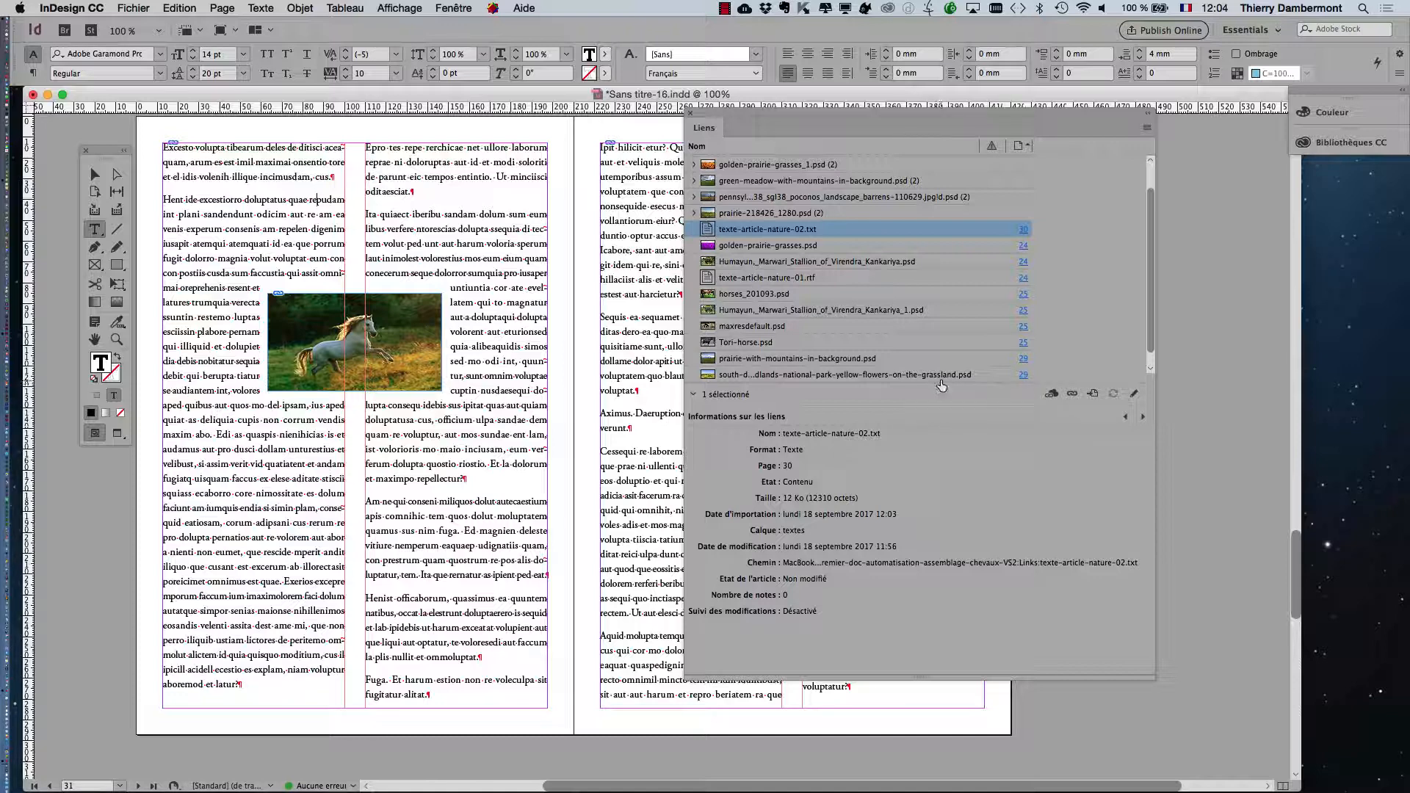
pyautogui.click(1151, 368)
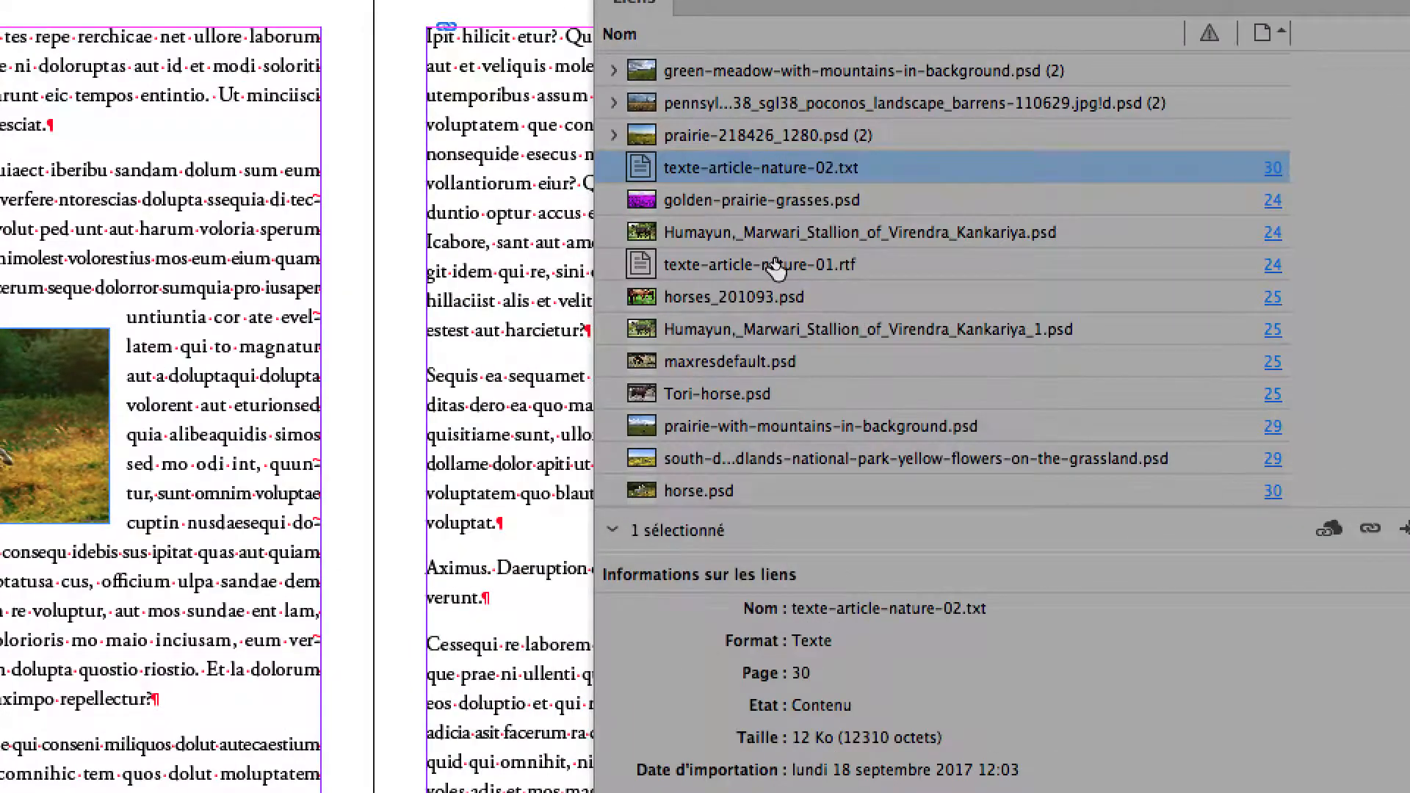
pyautogui.click(777, 266)
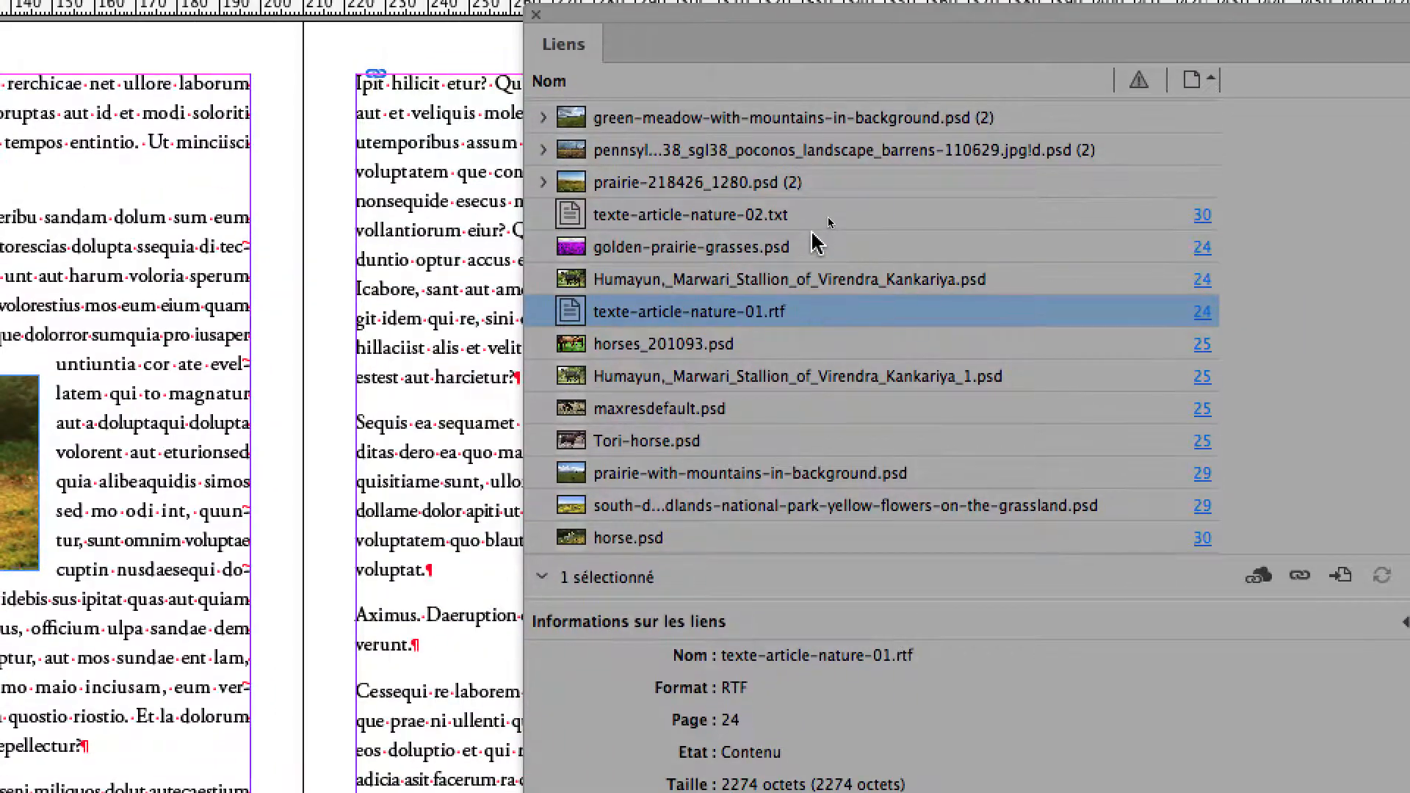
pyautogui.click(813, 166)
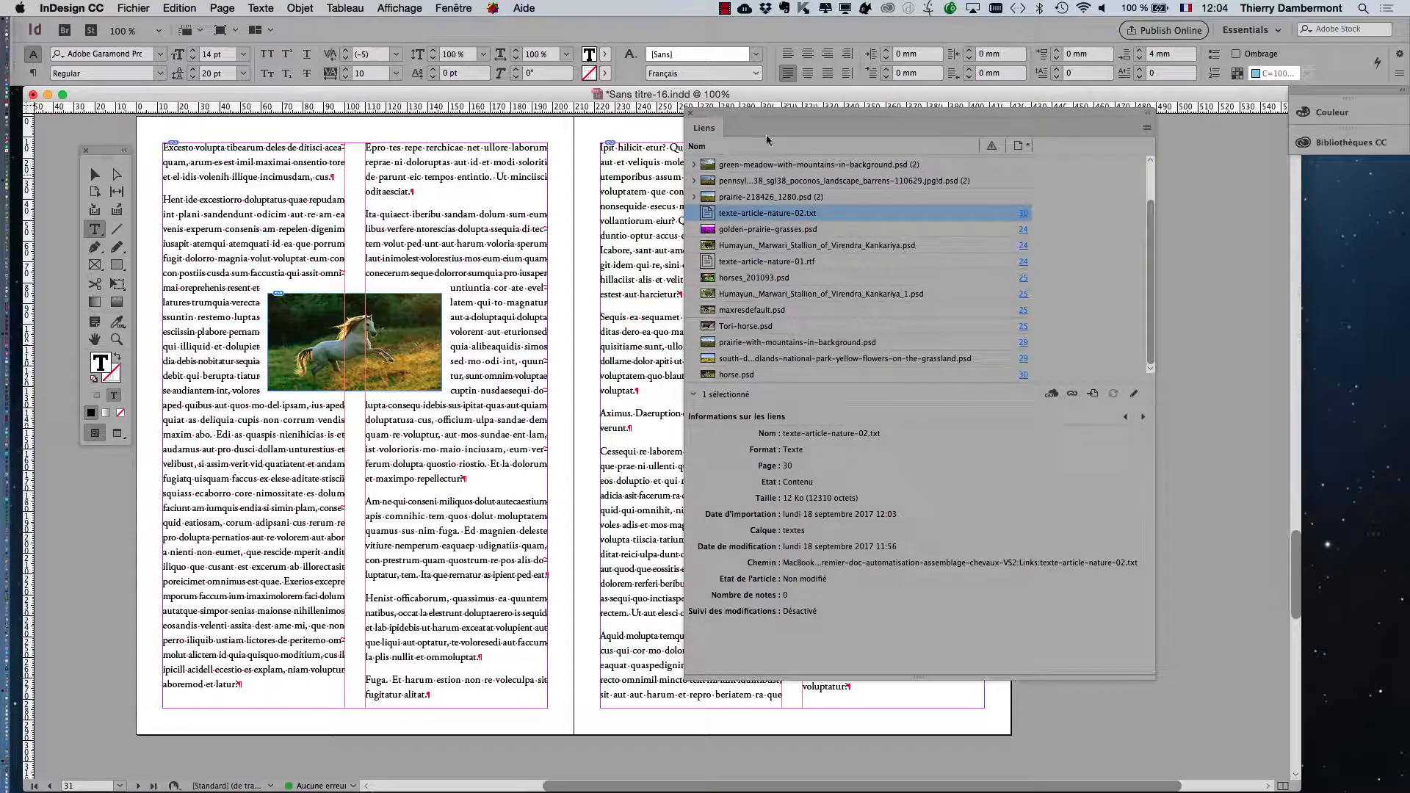
pyautogui.moveTo(746, 115); pyautogui.dragTo(1074, 152)
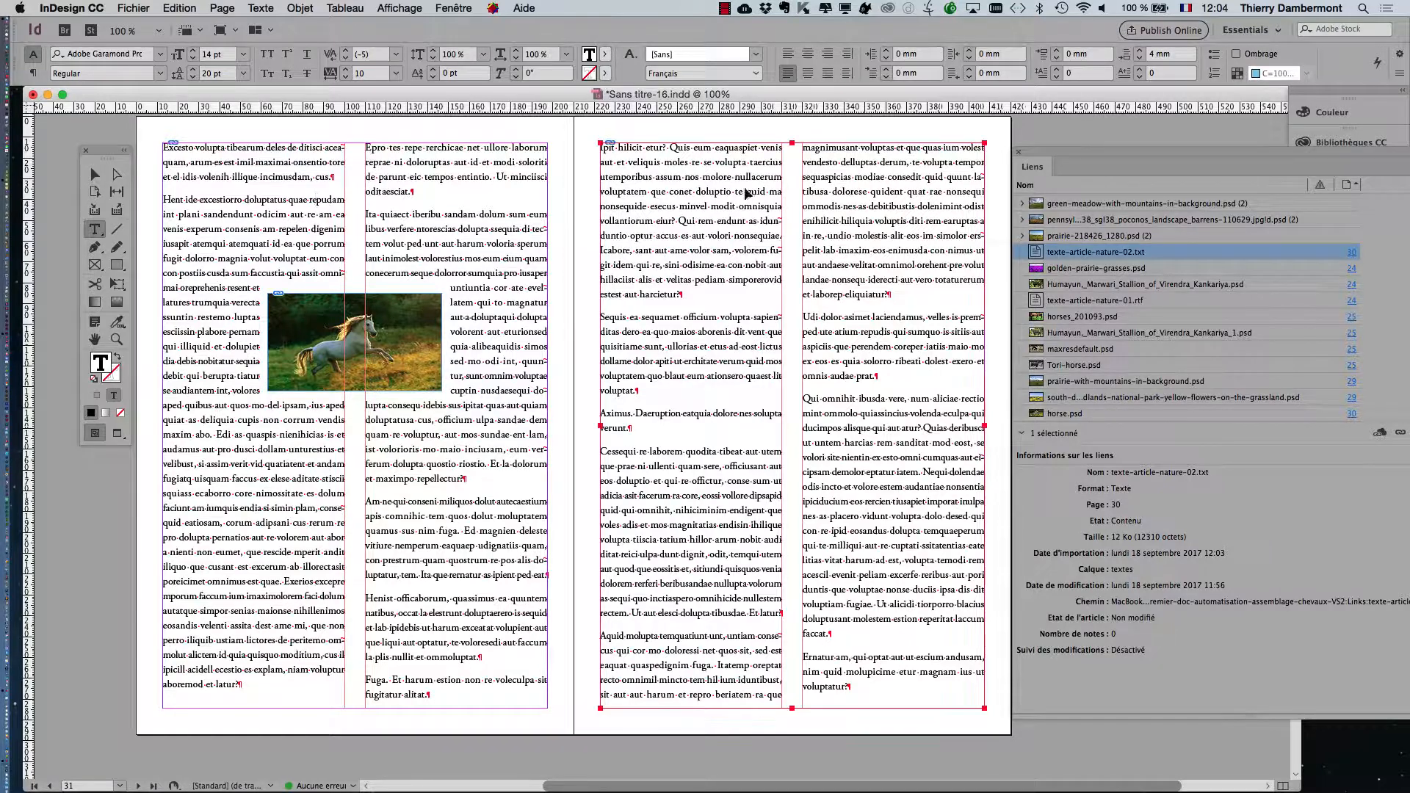
# Switch to Finder, locate texte-article-nature-02.txt in the Links folder, and return to the InDesign document's list of links
pyautogui.press('super+Tab')
pyautogui.press('super+Tab')
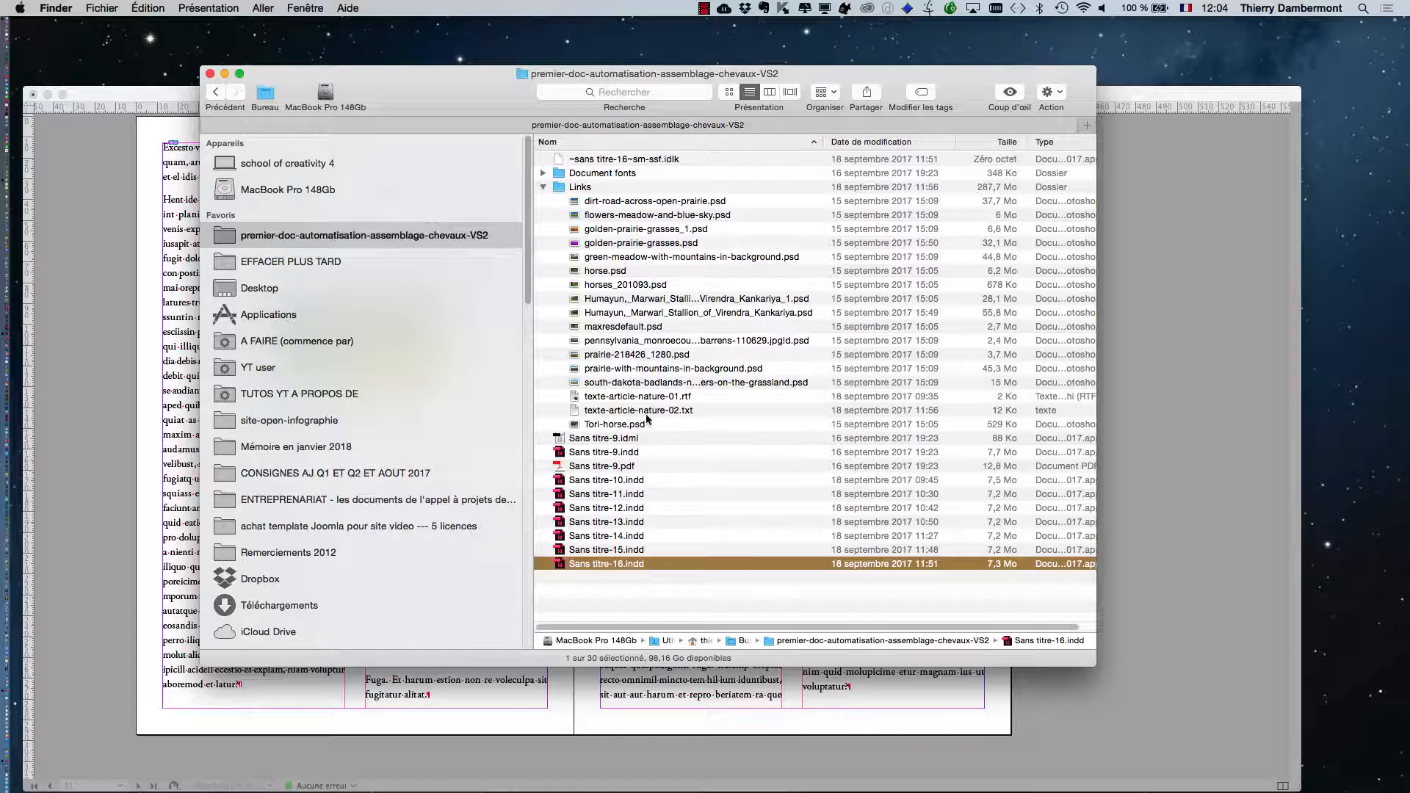
pyautogui.click(707, 413)
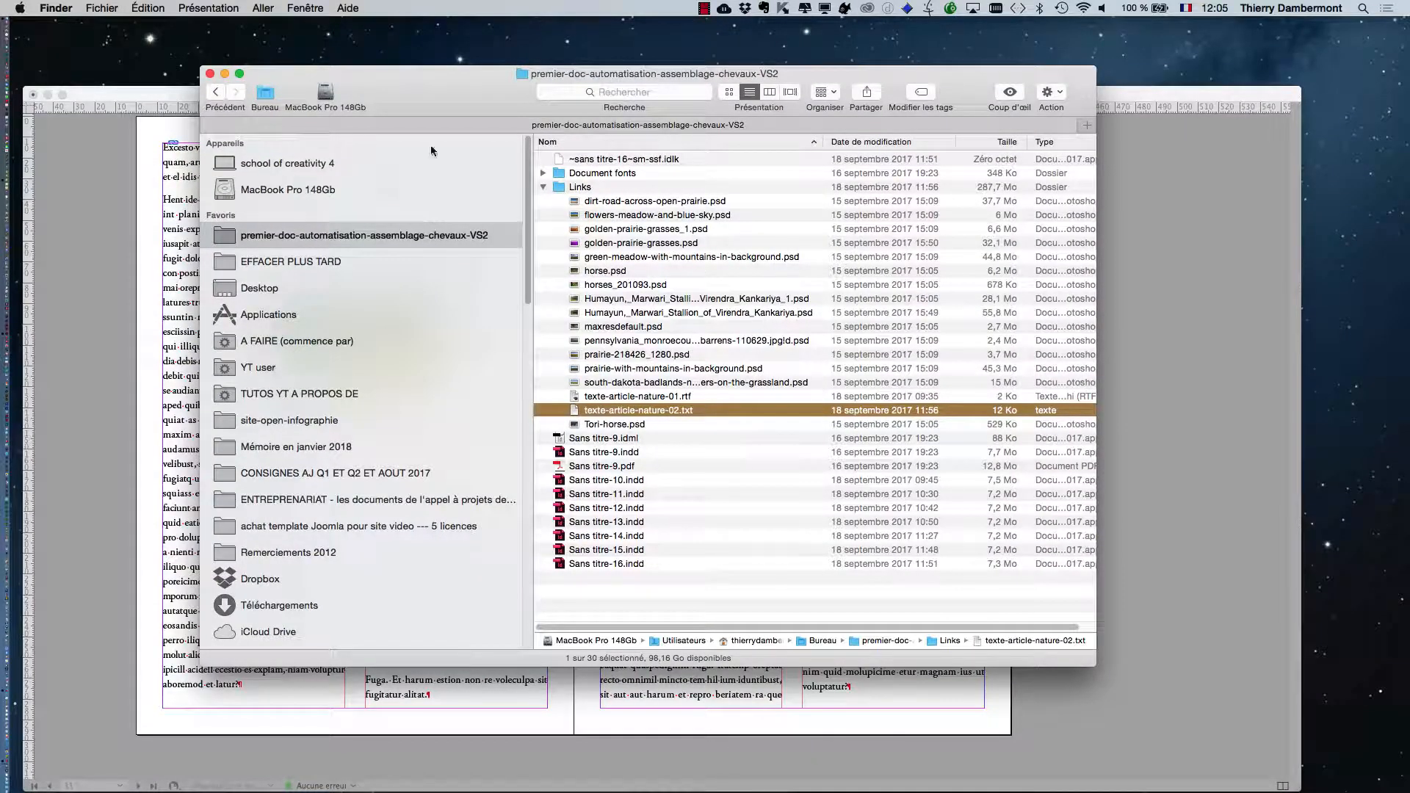
pyautogui.click(95, 94)
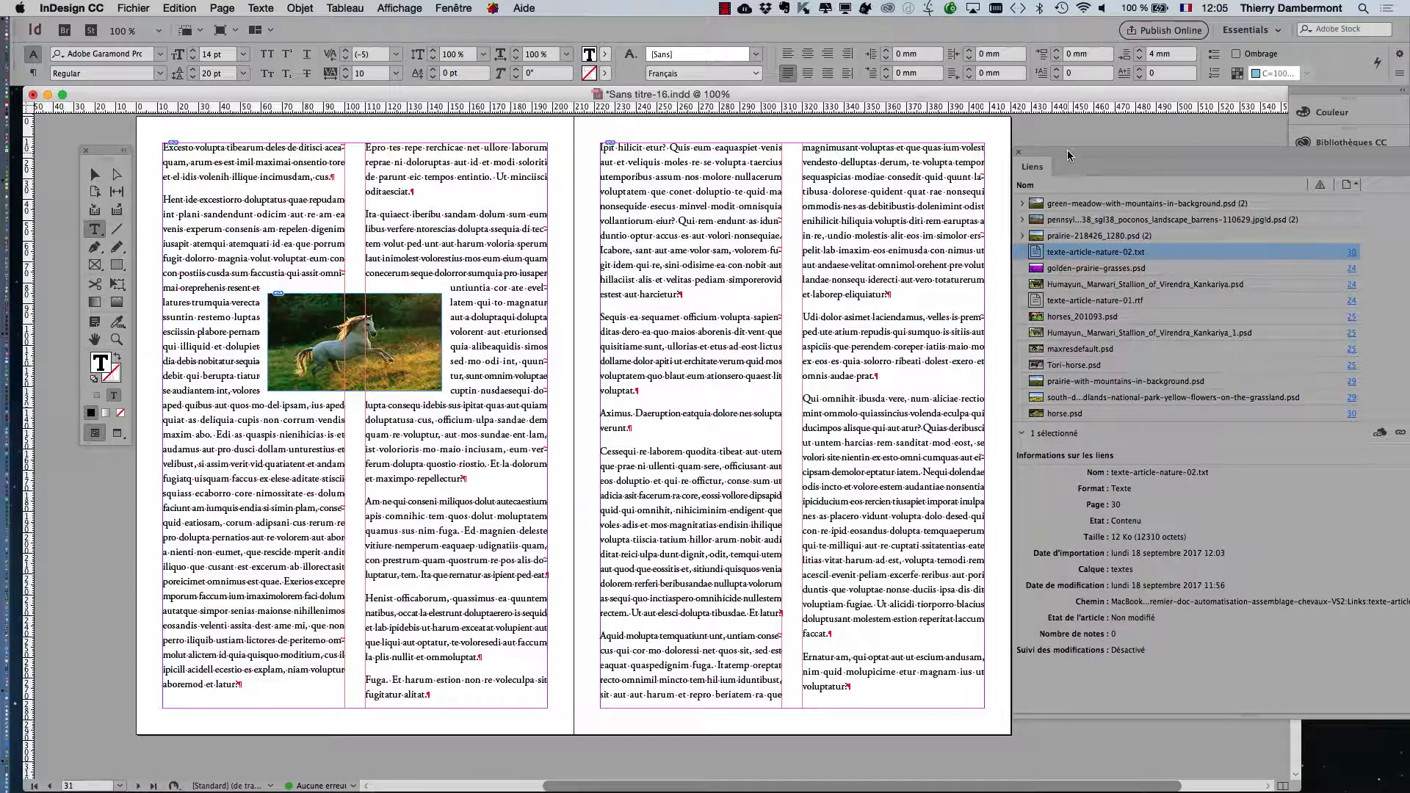
pyautogui.moveTo(1073, 152); pyautogui.dragTo(1088, 232)
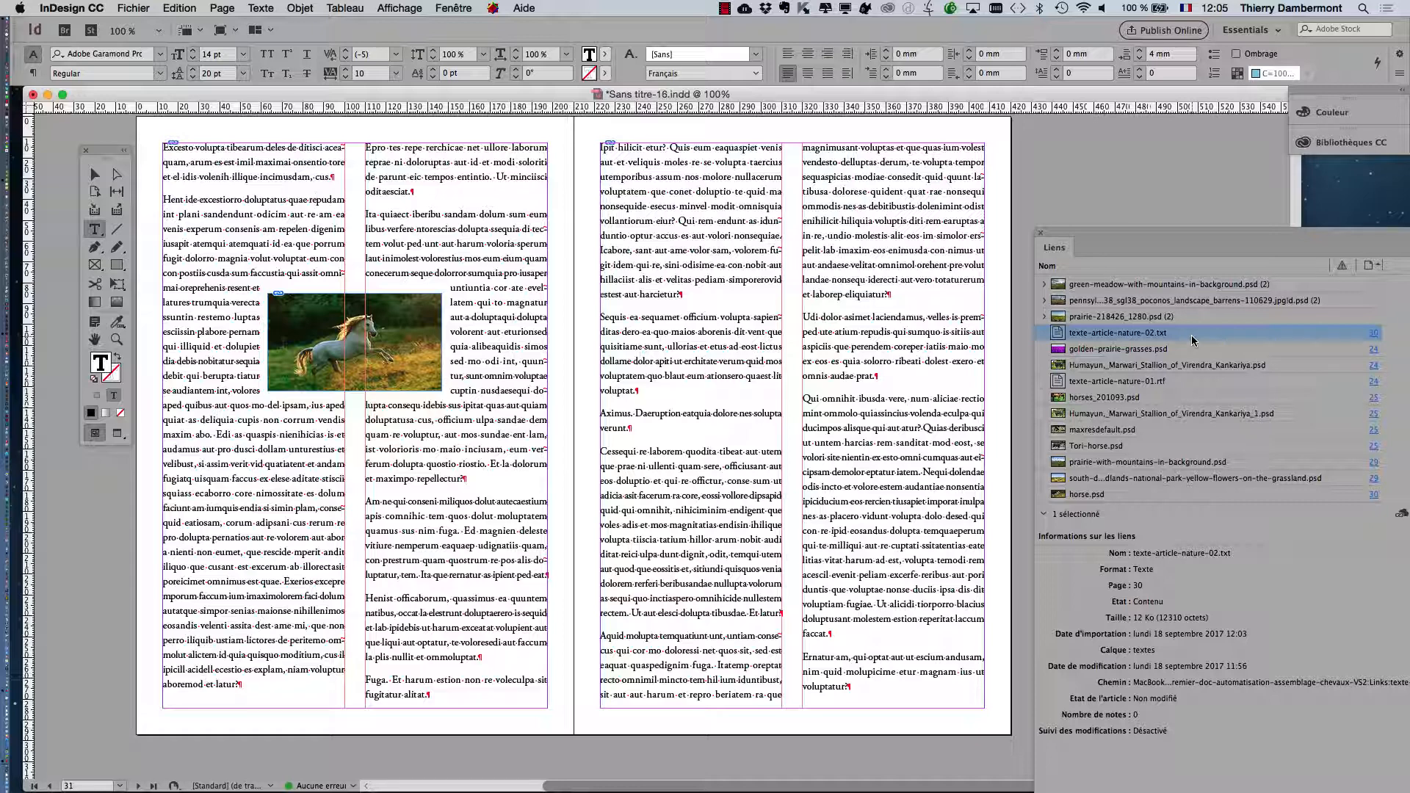
# Review the file handling preferences for linking imported text and spreadsheet files, leaving the options as they are
pyautogui.click(76, 8)
pyautogui.moveTo(82, 40)
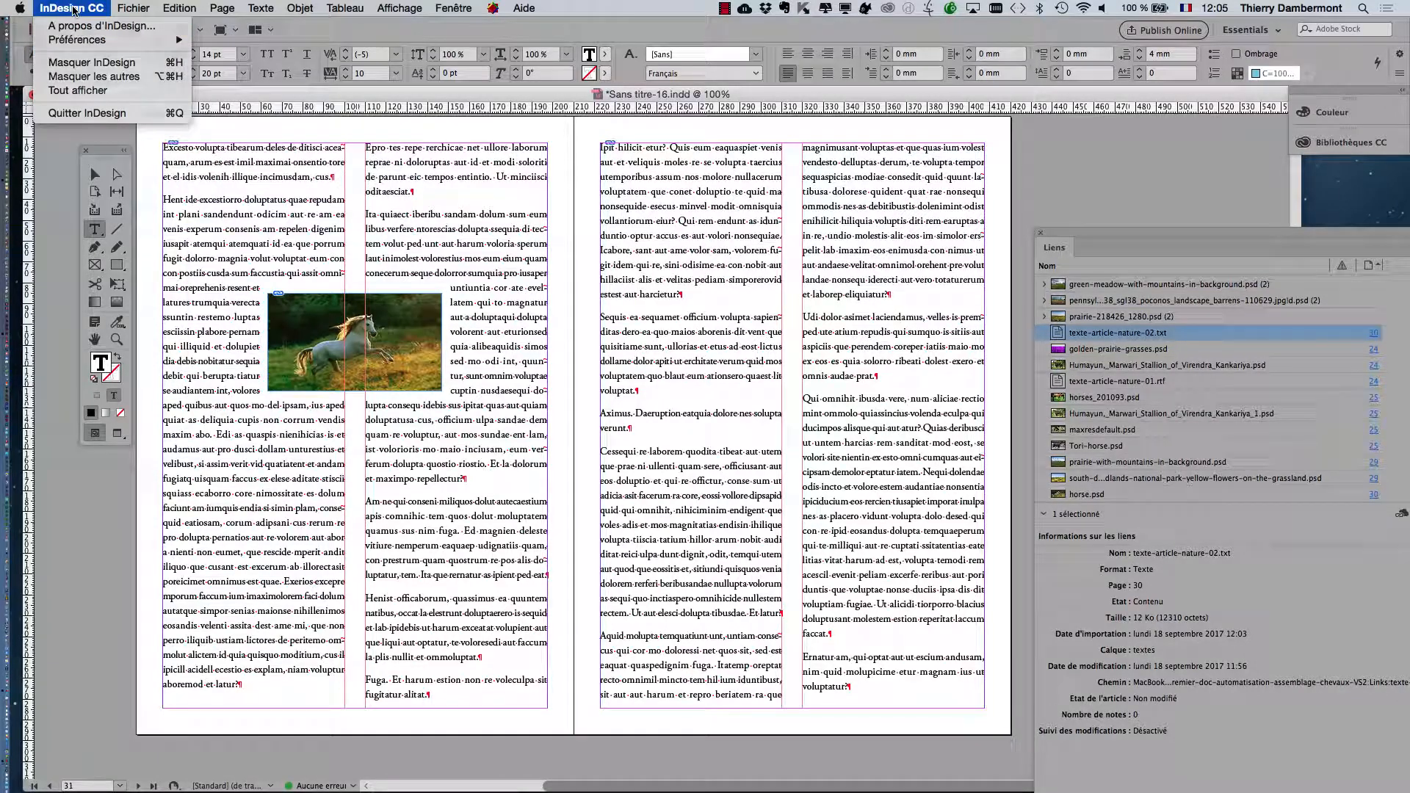
pyautogui.click(74, 8)
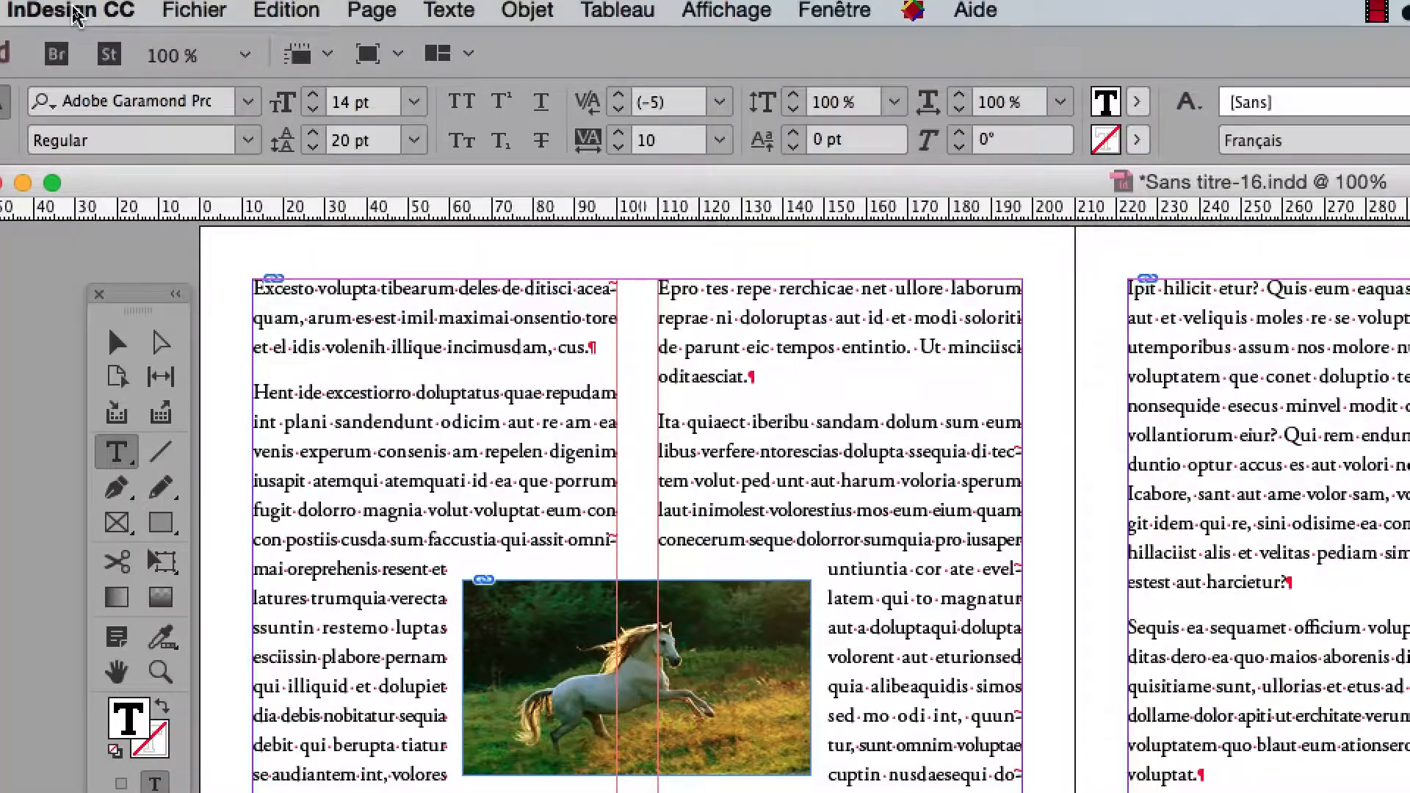
pyautogui.click(72, 8)
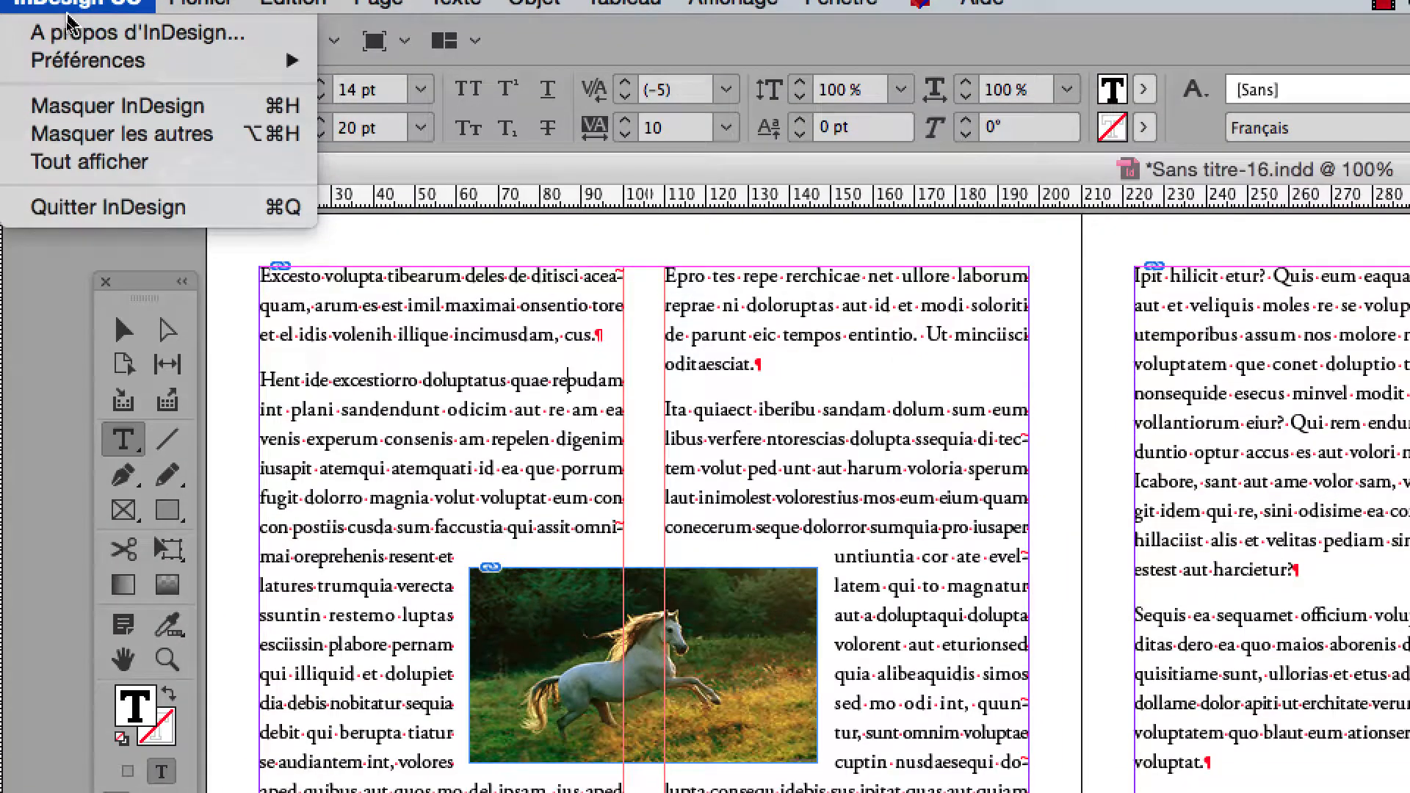
pyautogui.moveTo(70, 76)
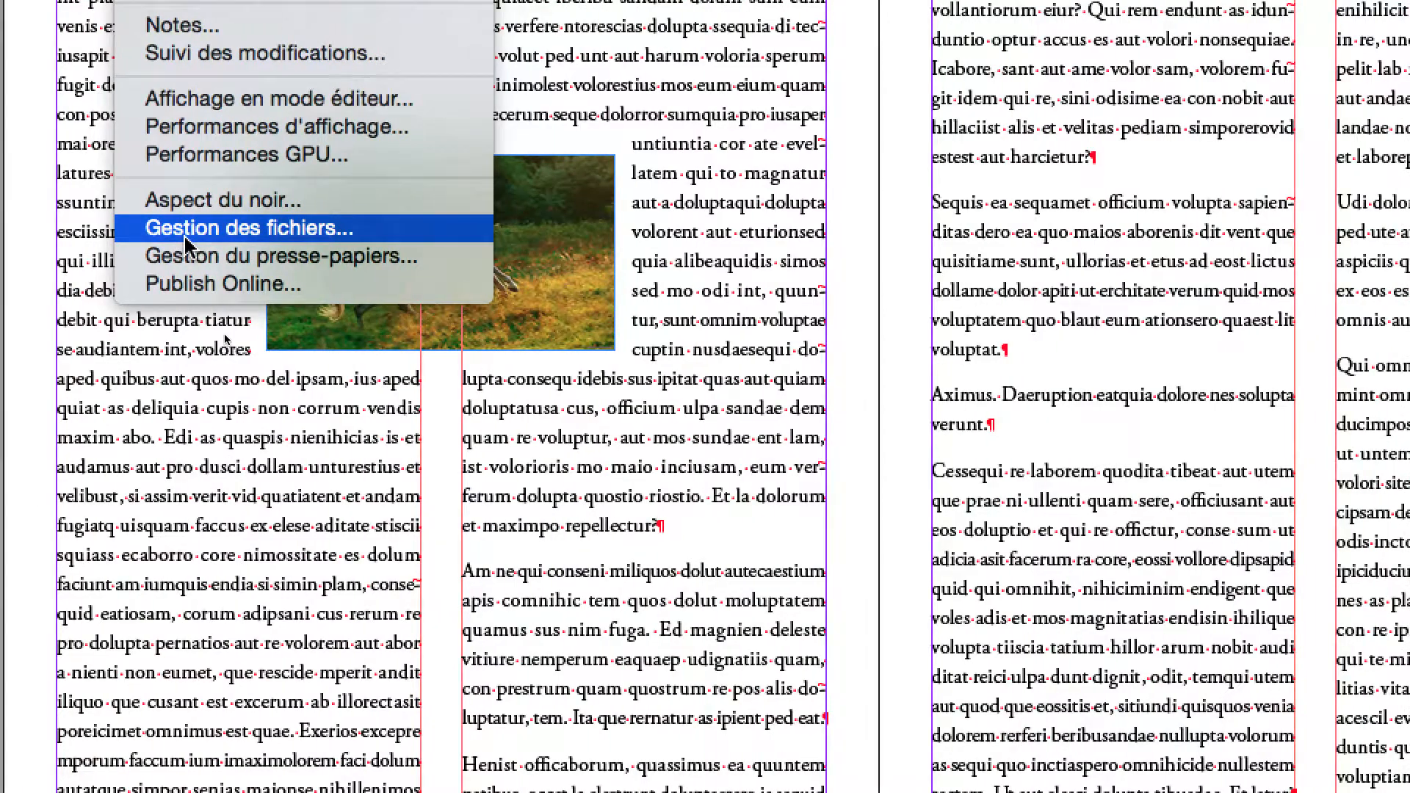
pyautogui.click(206, 233)
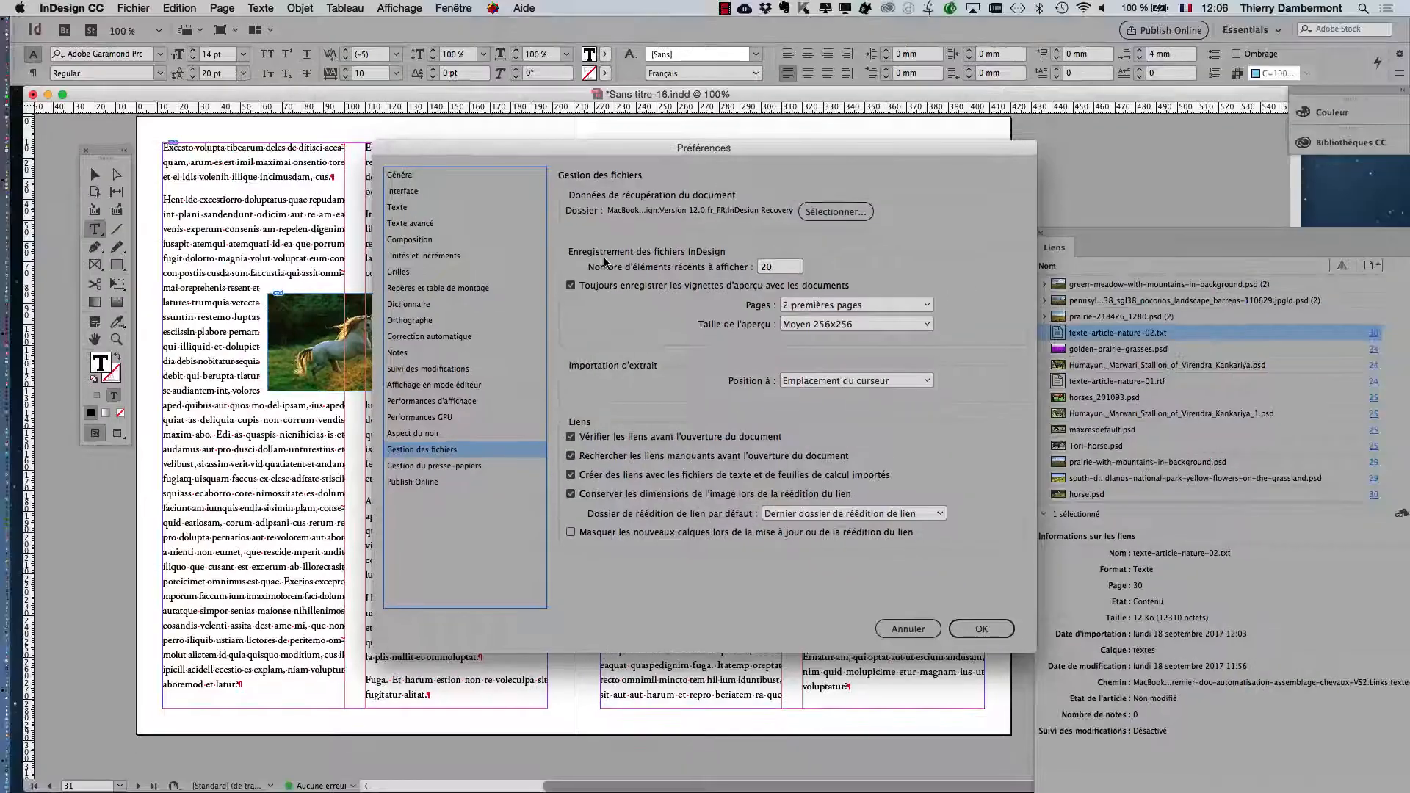
pyautogui.moveTo(525, 145); pyautogui.dragTo(622, 131)
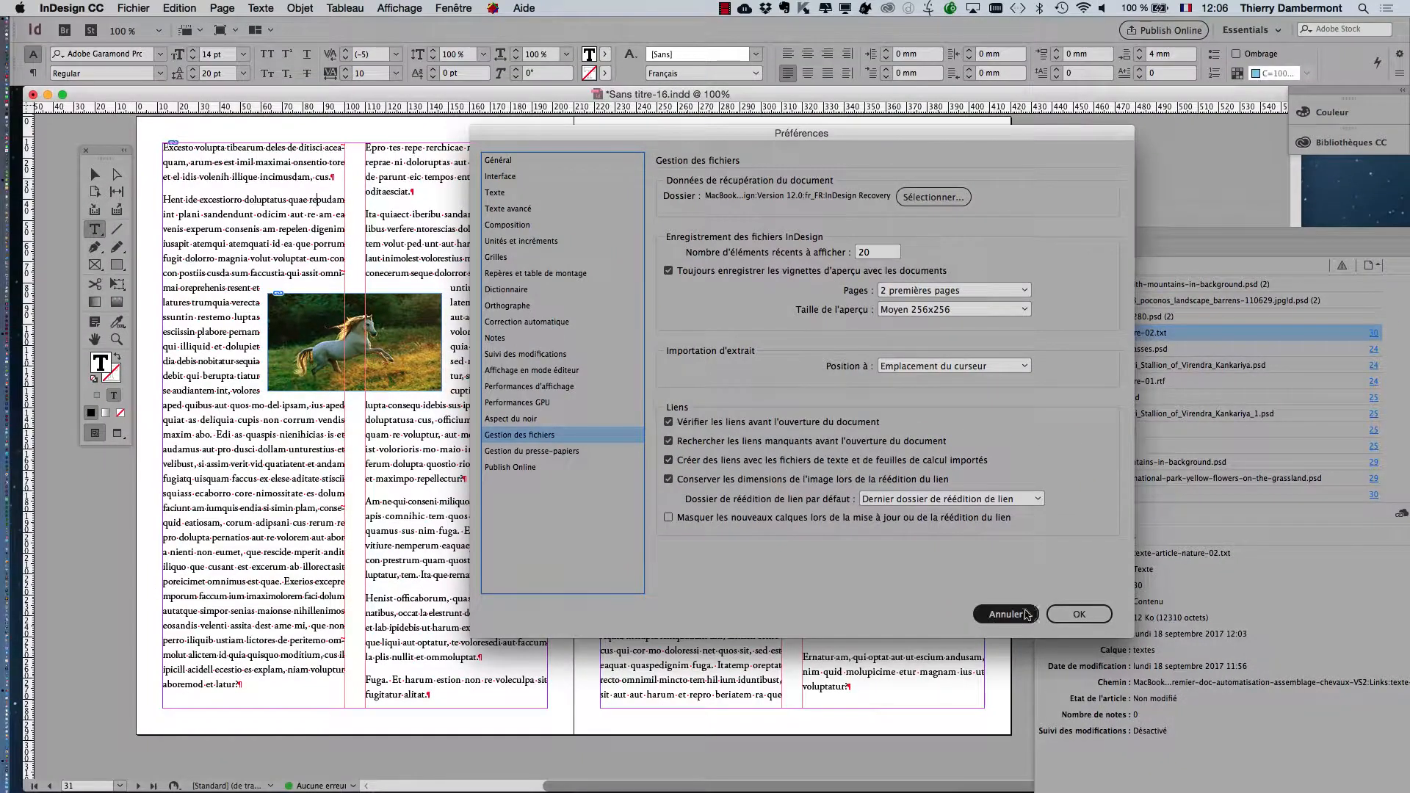
pyautogui.click(1075, 613)
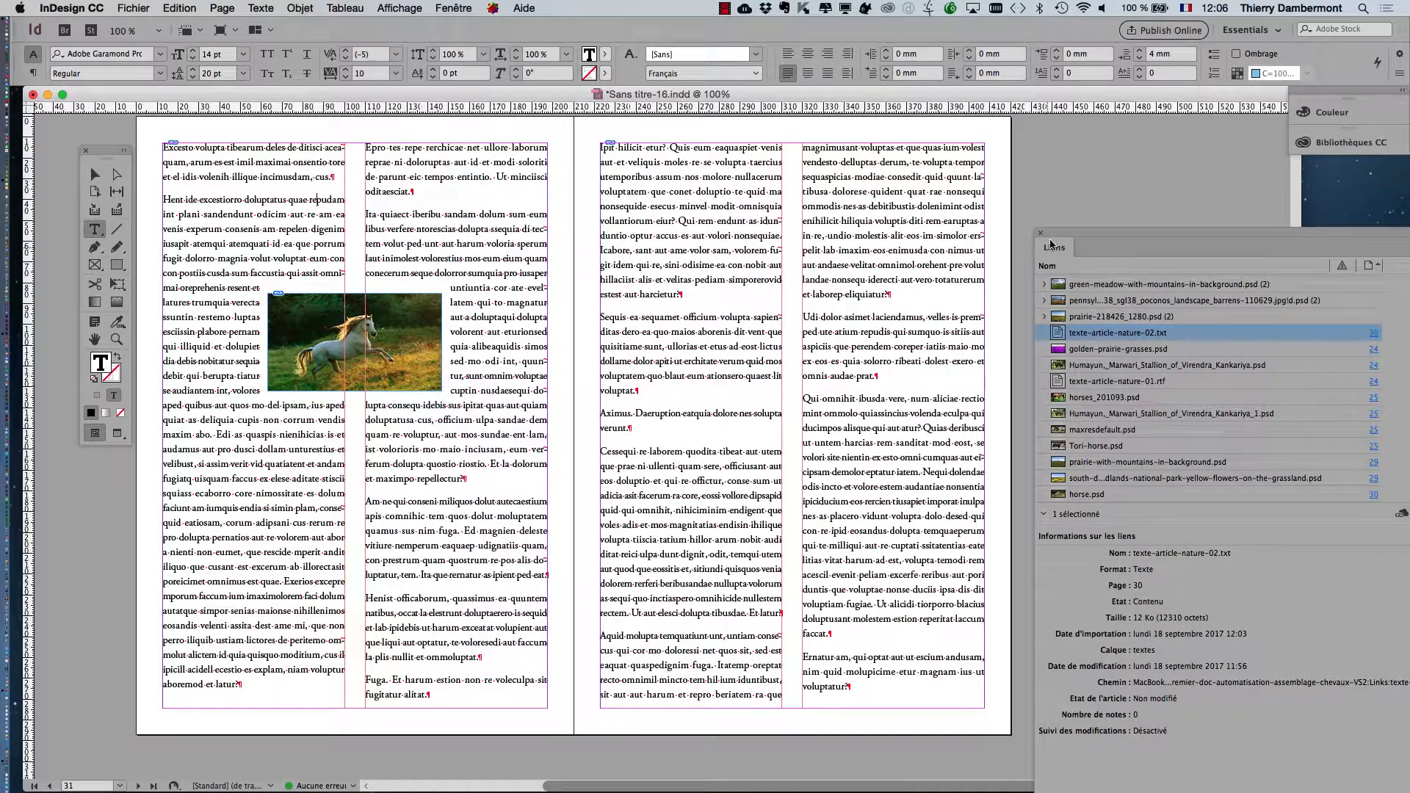
# Move the list of links over the facing page and recheck the link options in the file handling preferences
pyautogui.moveTo(1084, 229); pyautogui.dragTo(942, 180)
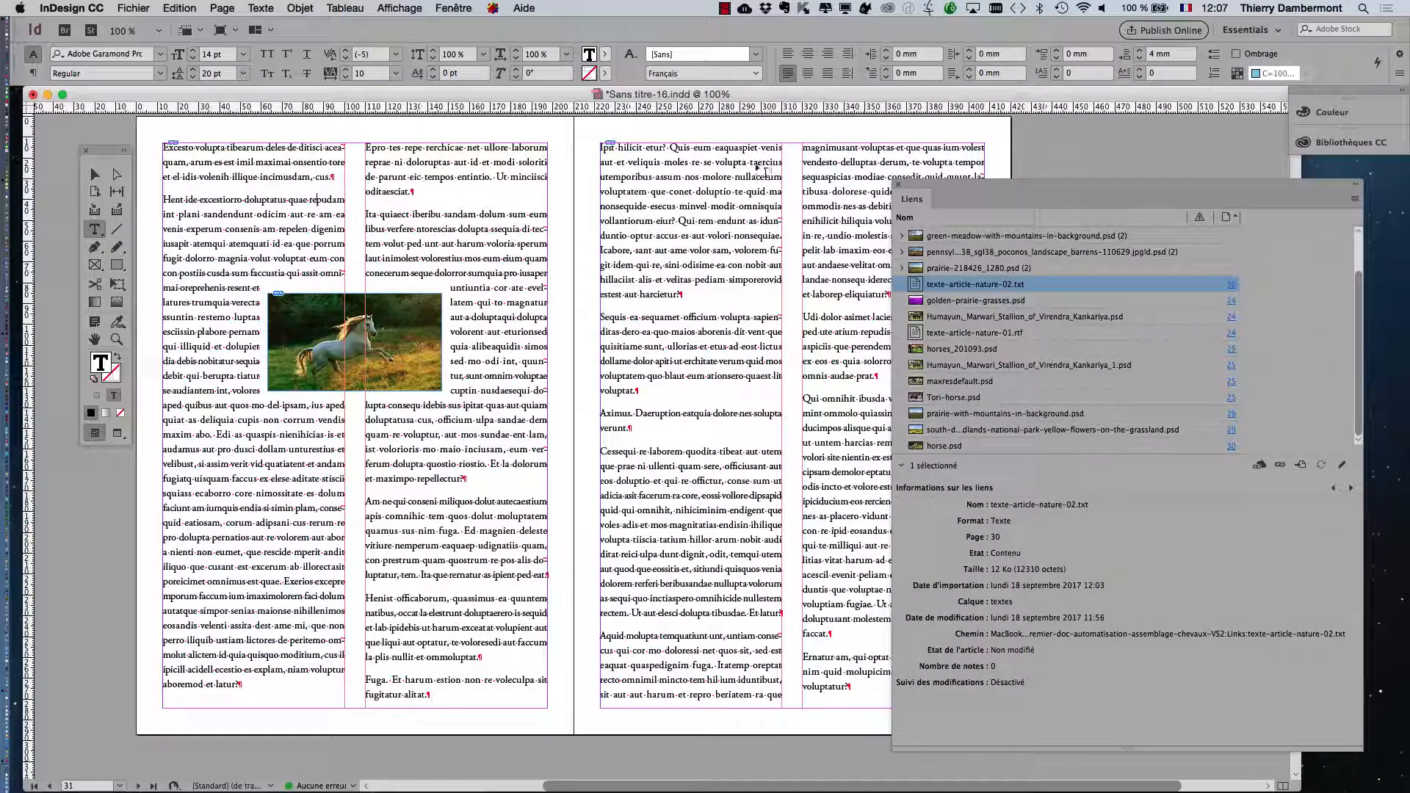
pyautogui.click(88, 8)
pyautogui.moveTo(101, 46)
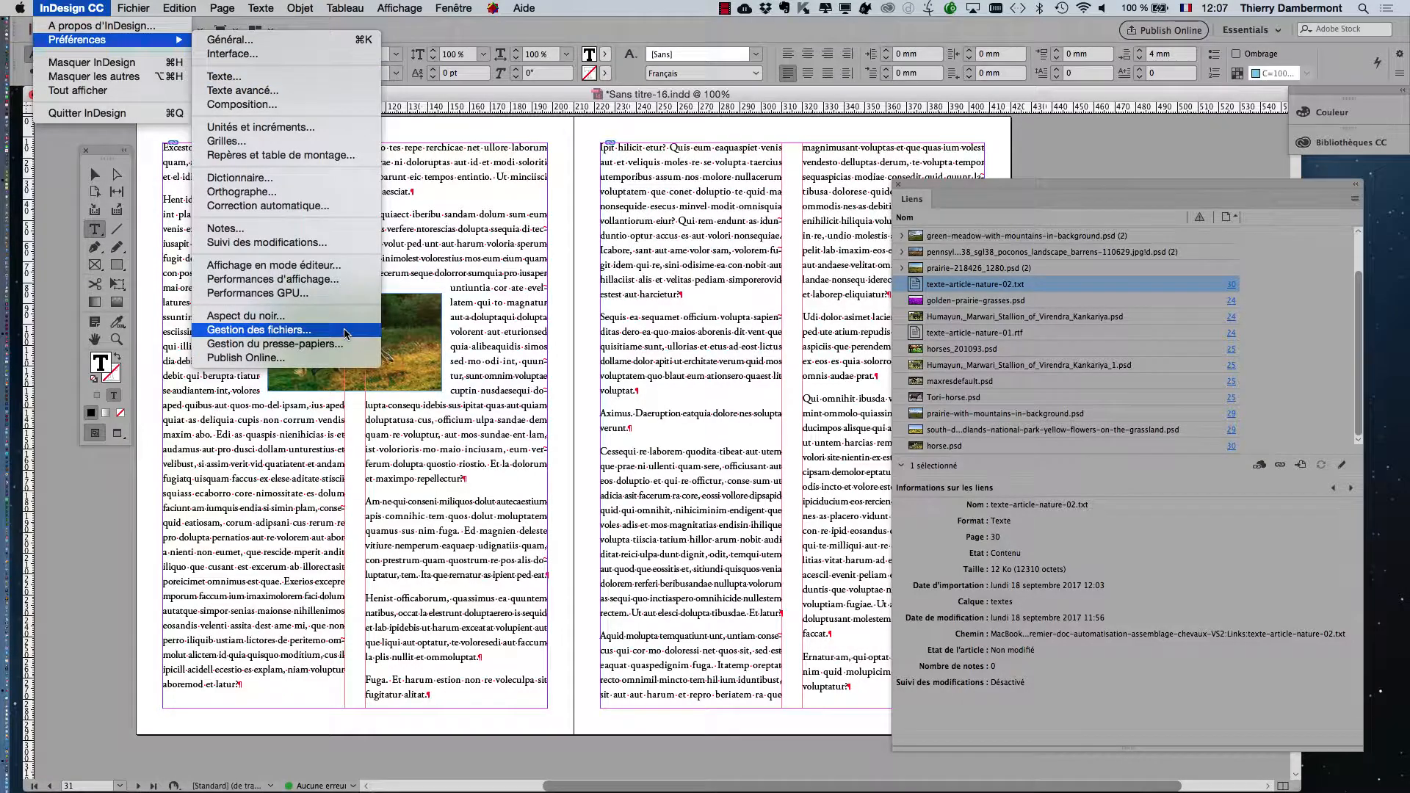
pyautogui.click(259, 330)
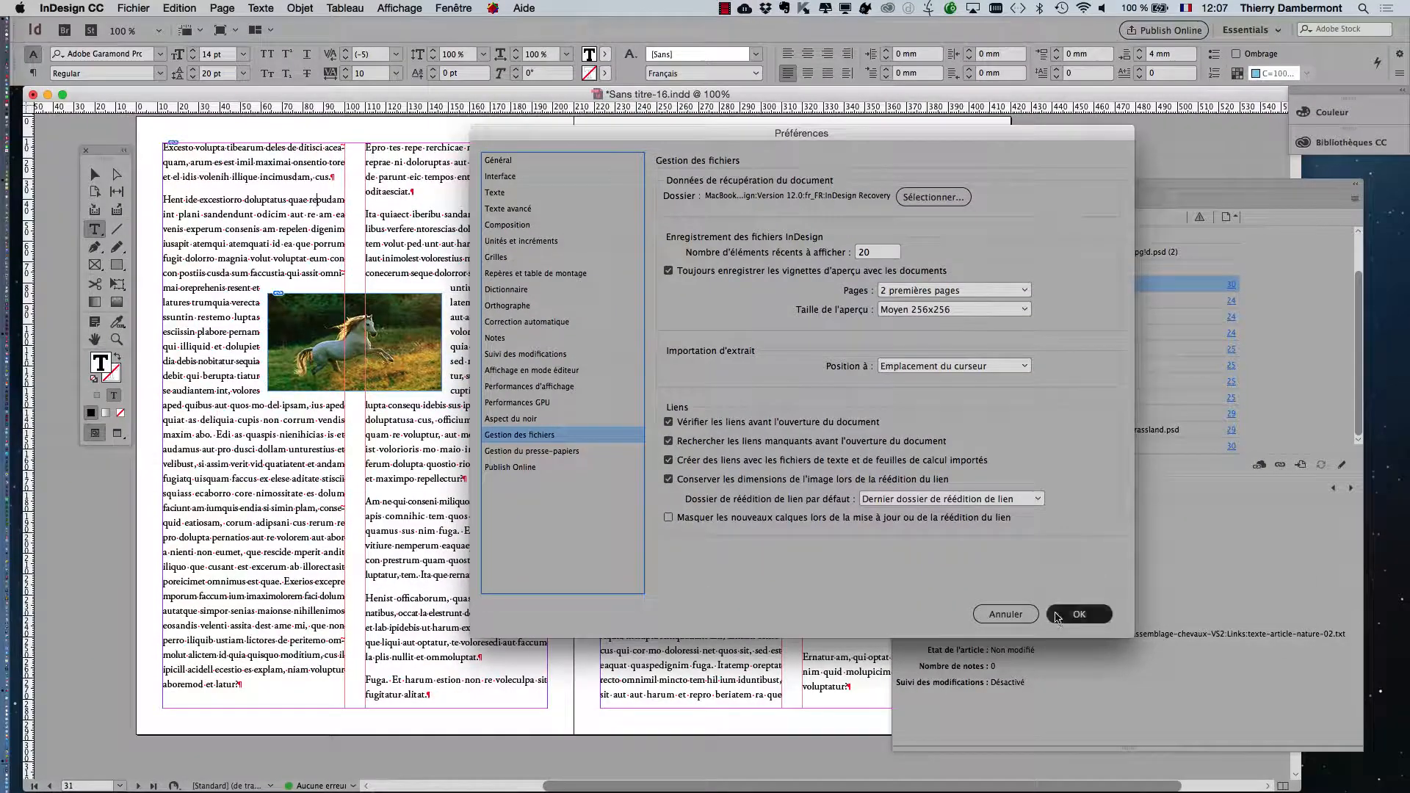
pyautogui.click(1057, 615)
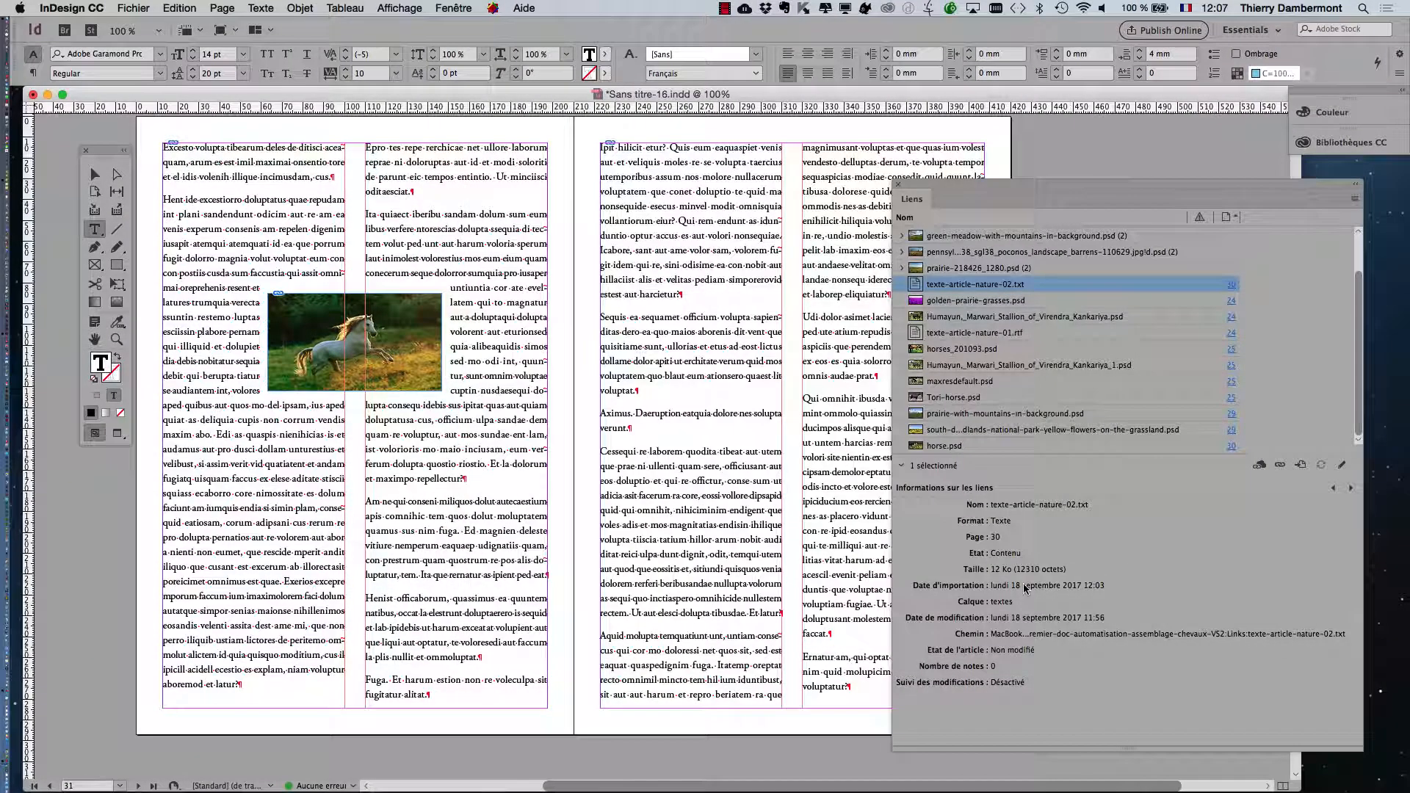